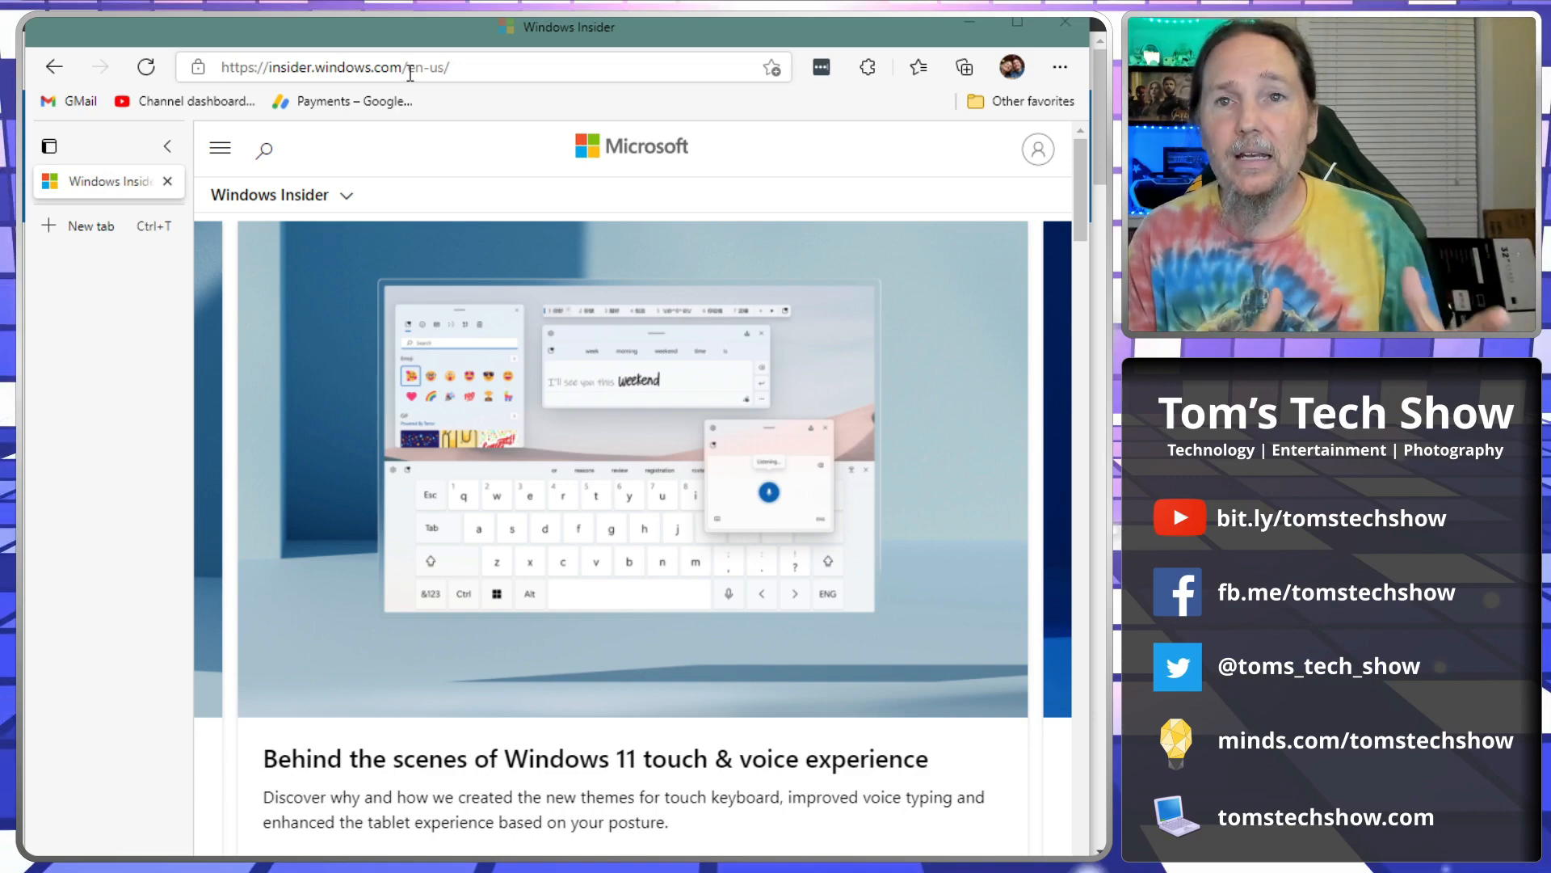
Scroll to 'Meet the Windows Insider Program', then minimize Edge to reveal the Insider Preview Downloads page.
scroll(450, 623, down, 8)
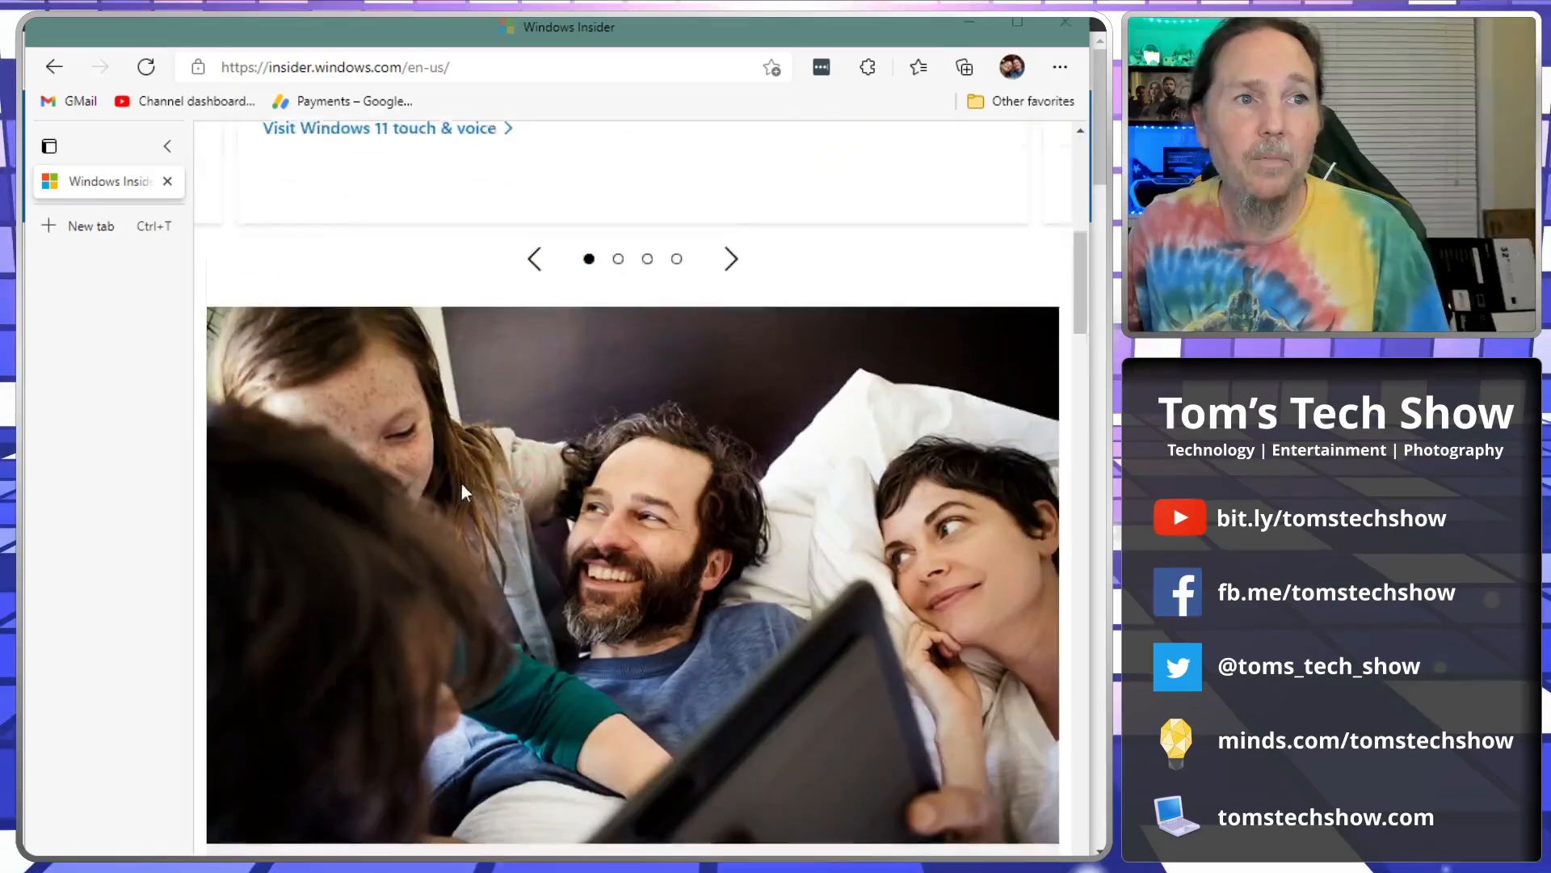
scroll(462, 484, down, 7)
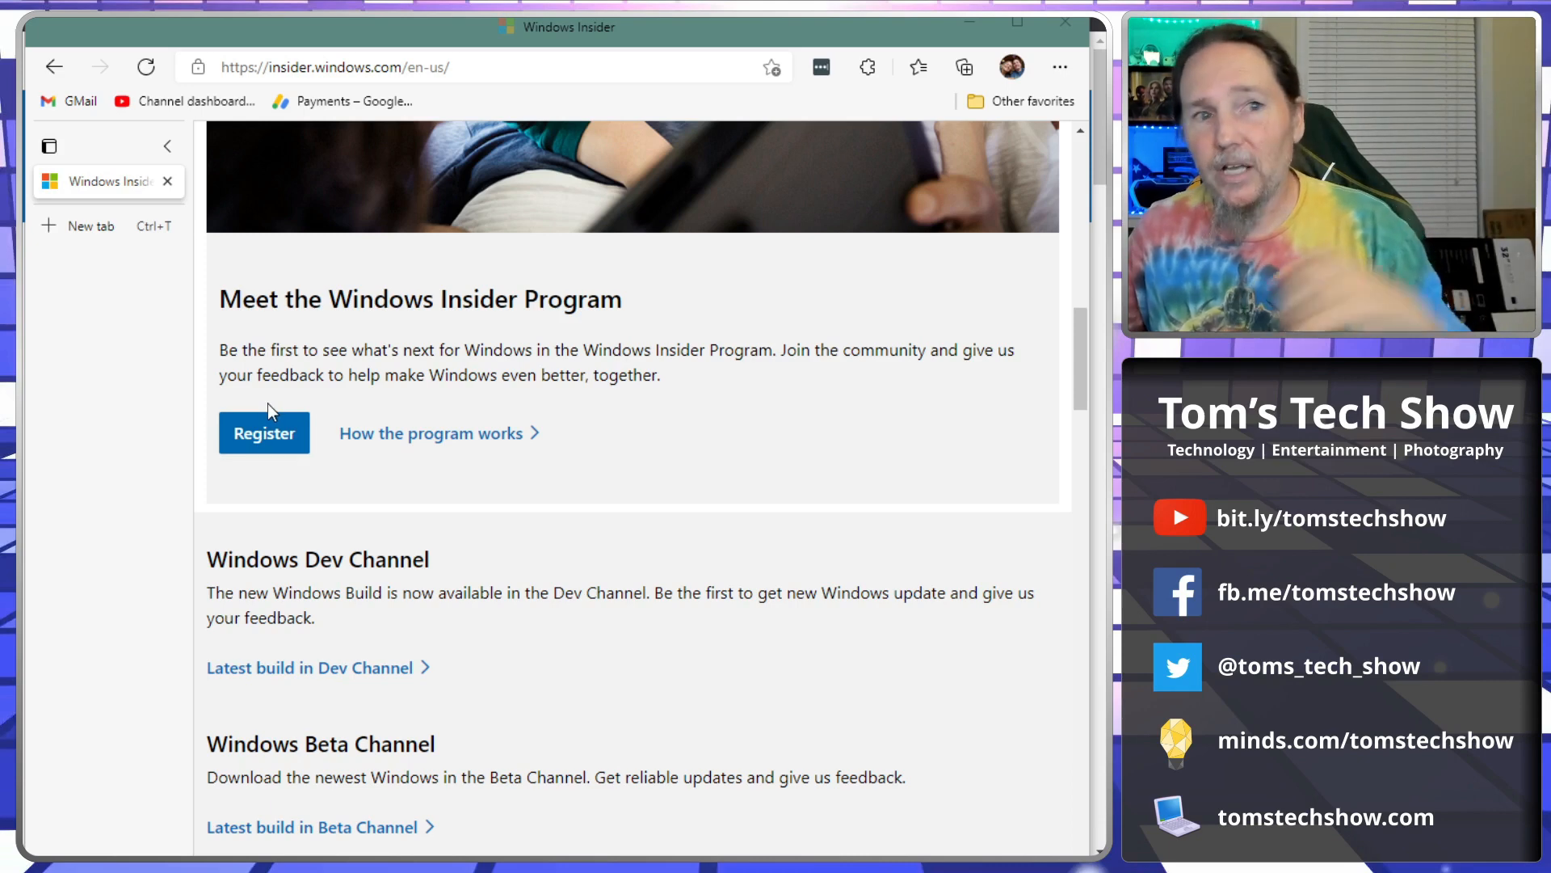
click(968, 26)
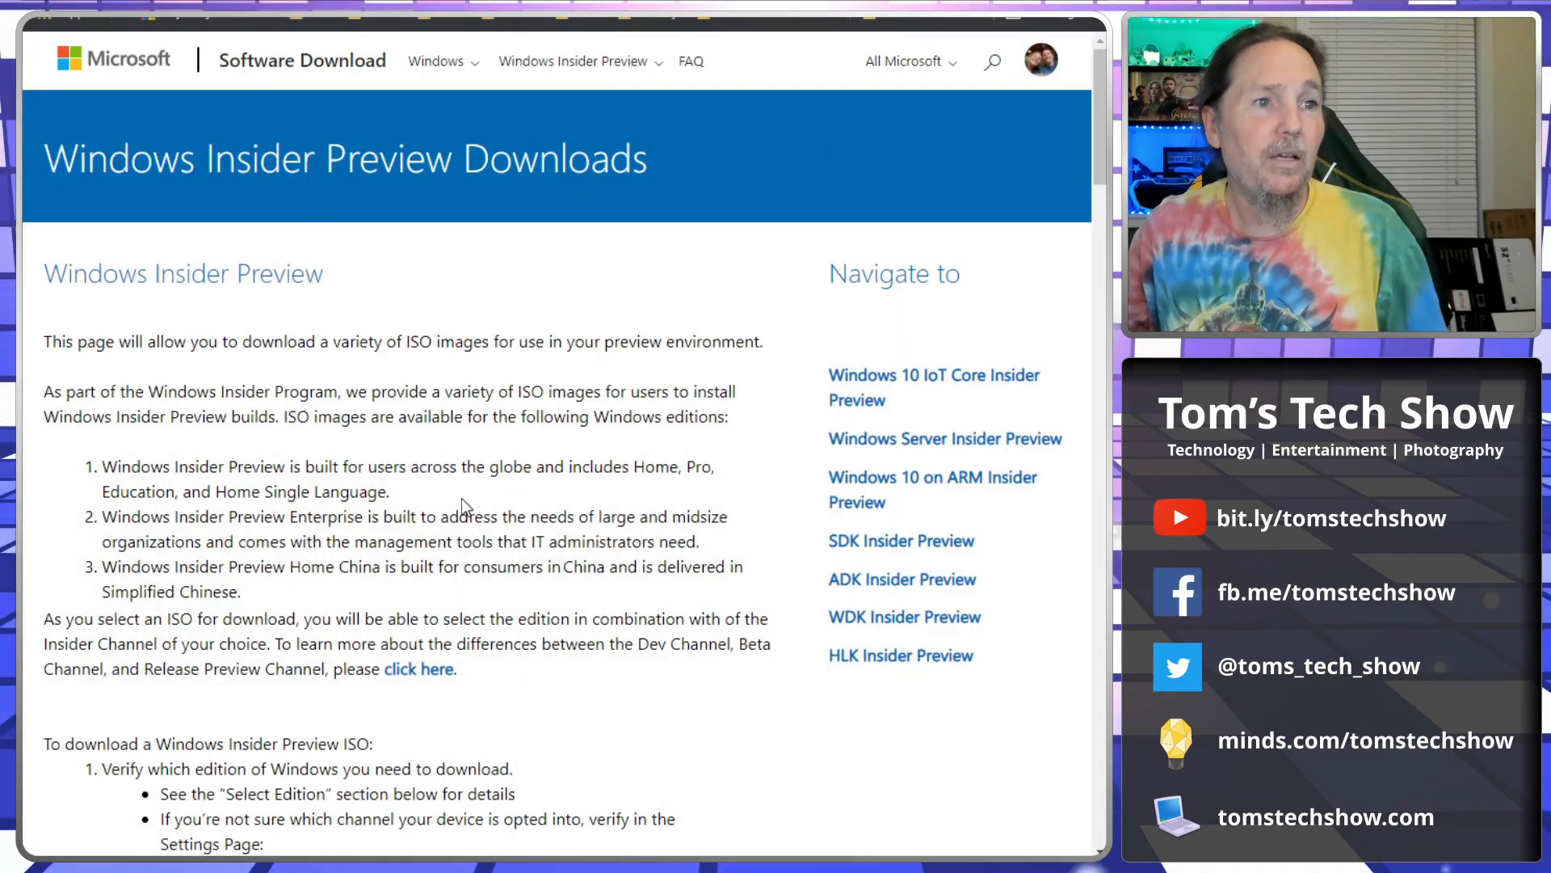
Scroll the Insider Preview Downloads page past the ISO instructions to the Select edition section.
scroll(465, 499, down, 4)
scroll(469, 503, up, 4)
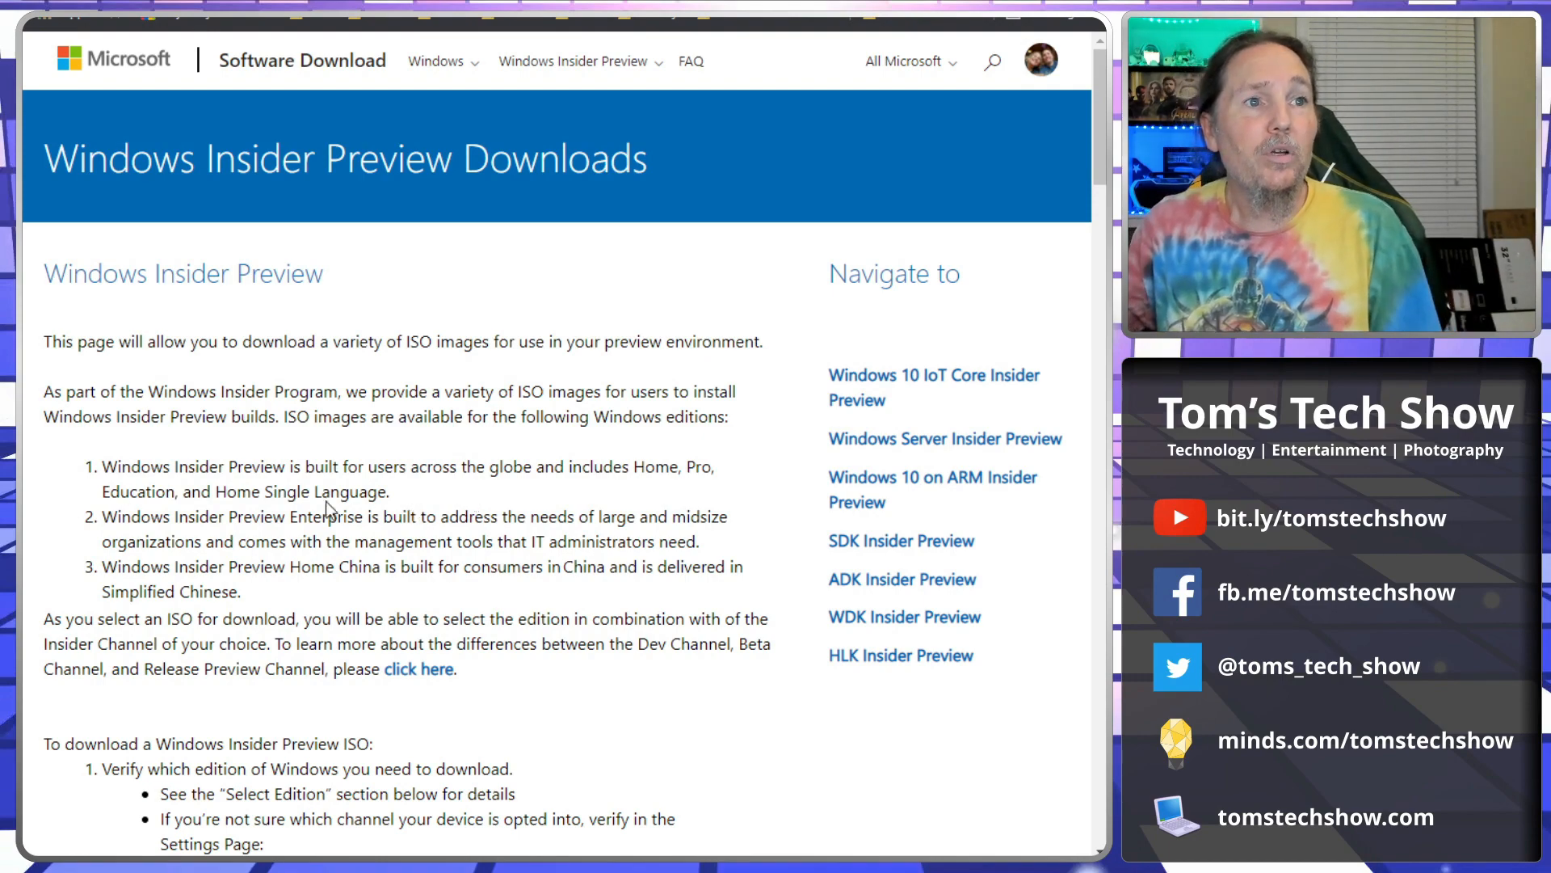
scroll(326, 501, down, 5)
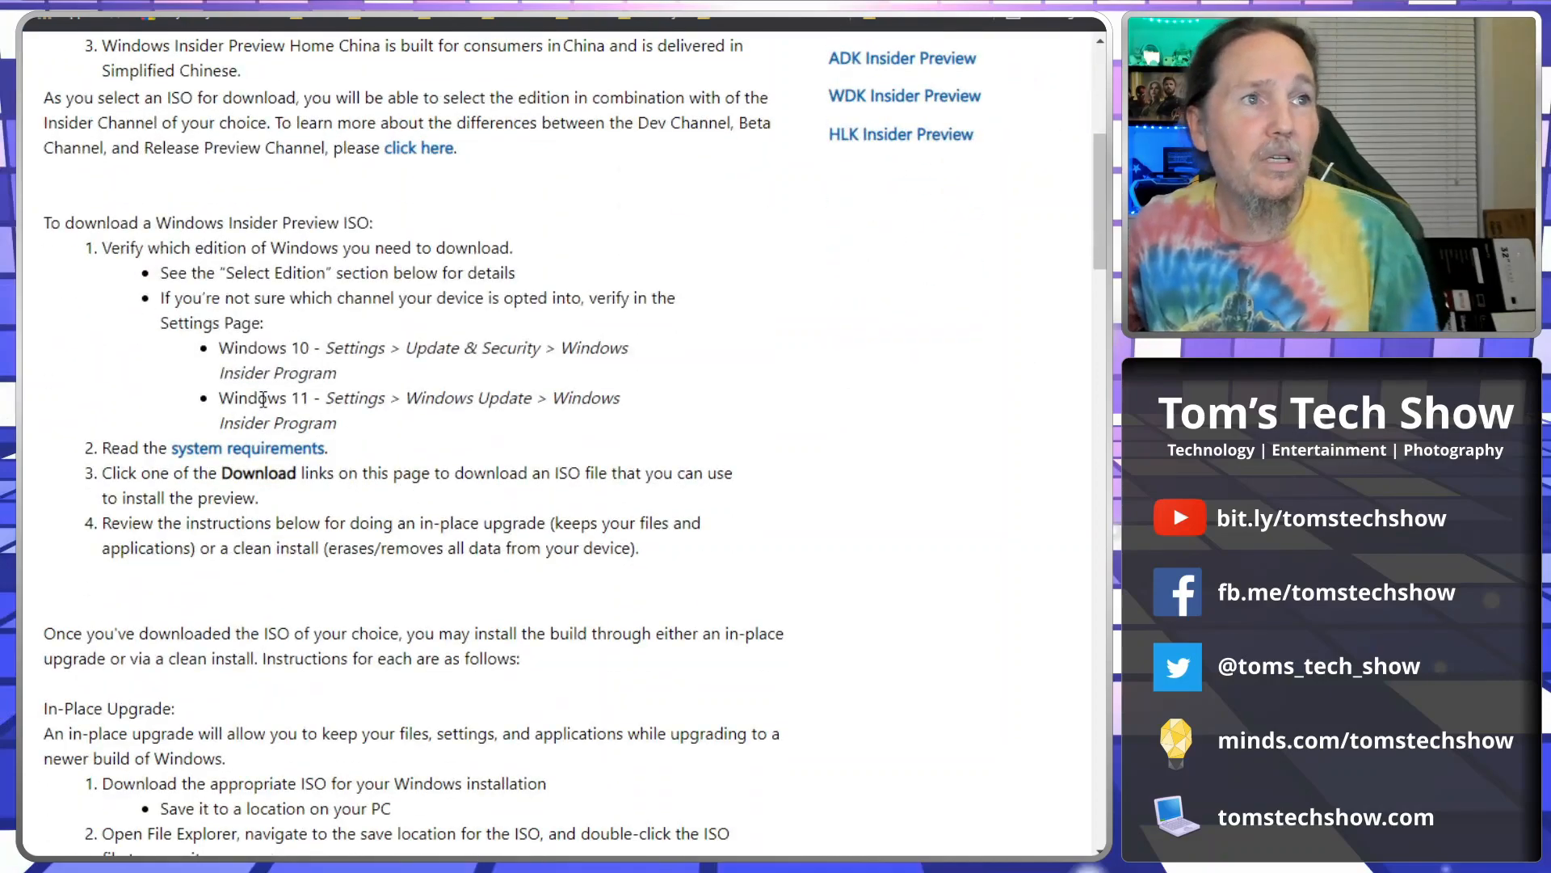
scroll(356, 380, down, 3)
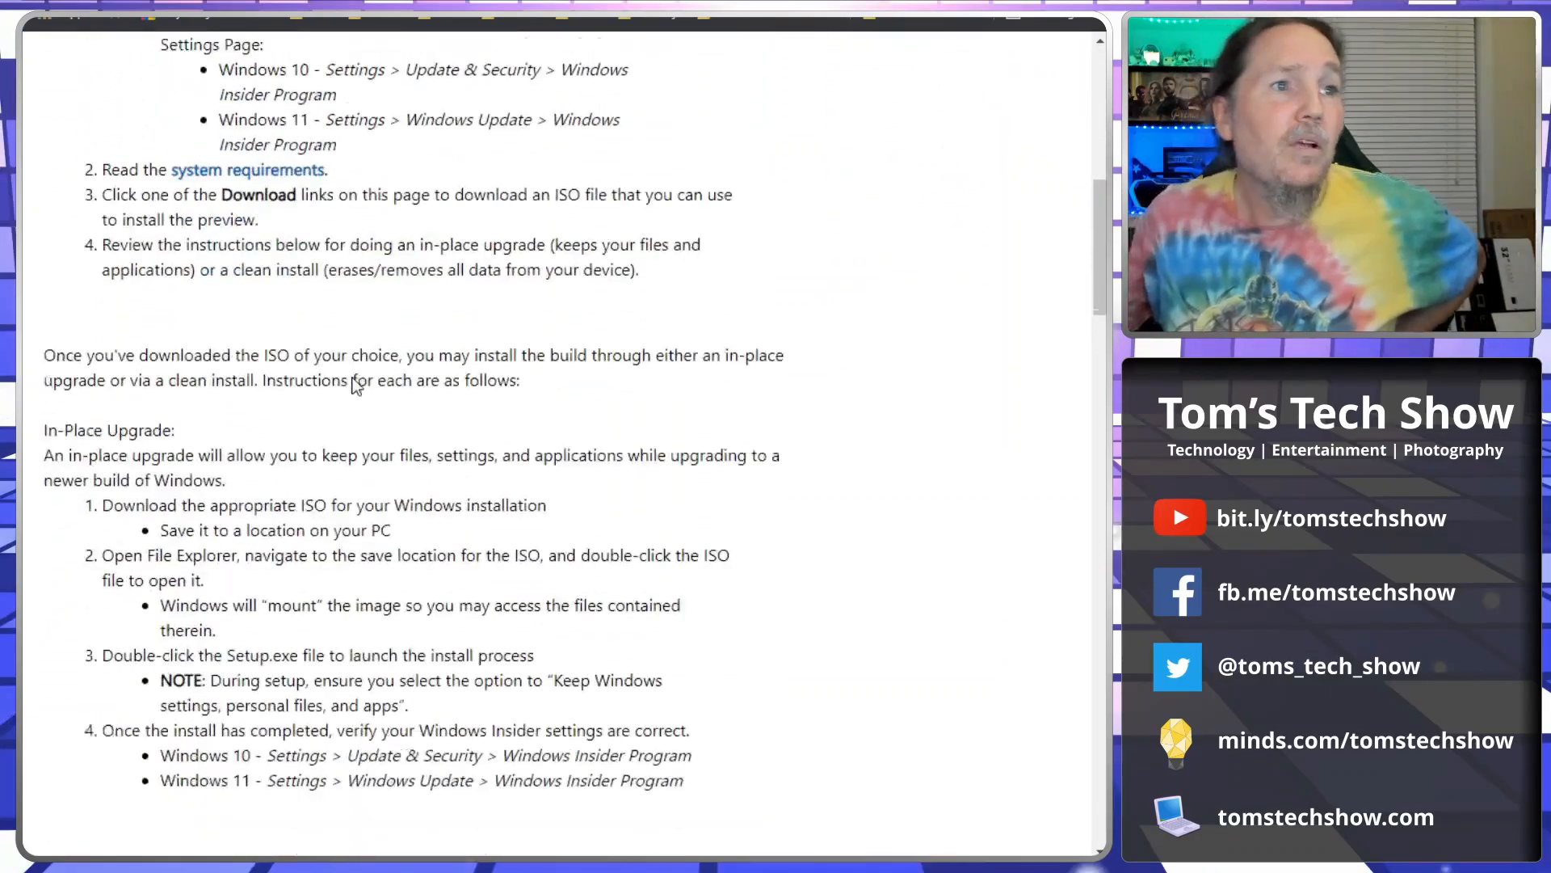
scroll(355, 383, down, 6)
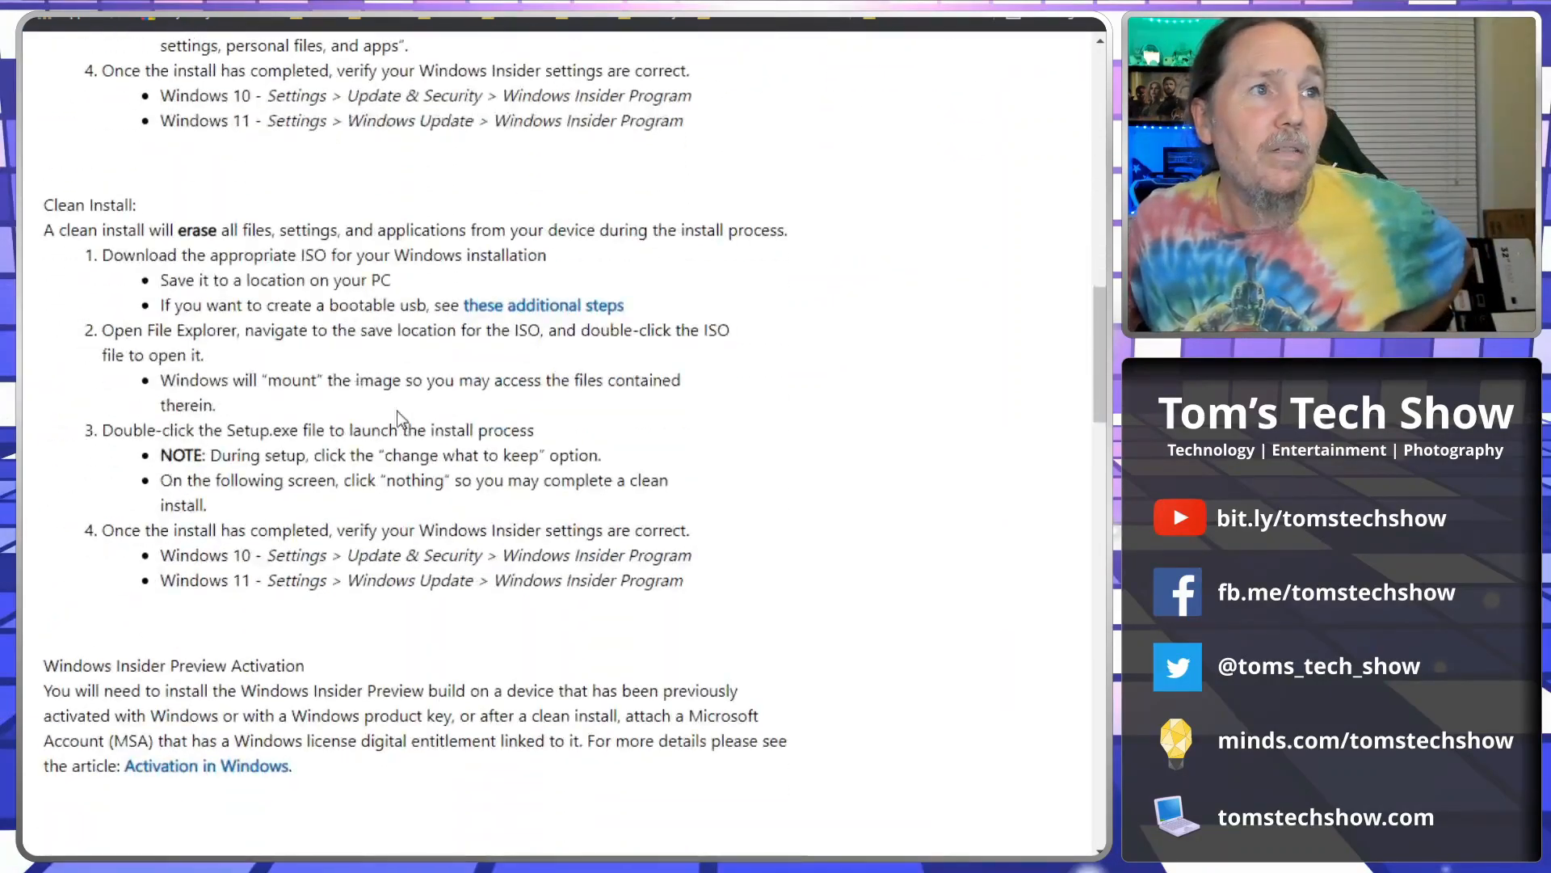
scroll(397, 413, down, 8)
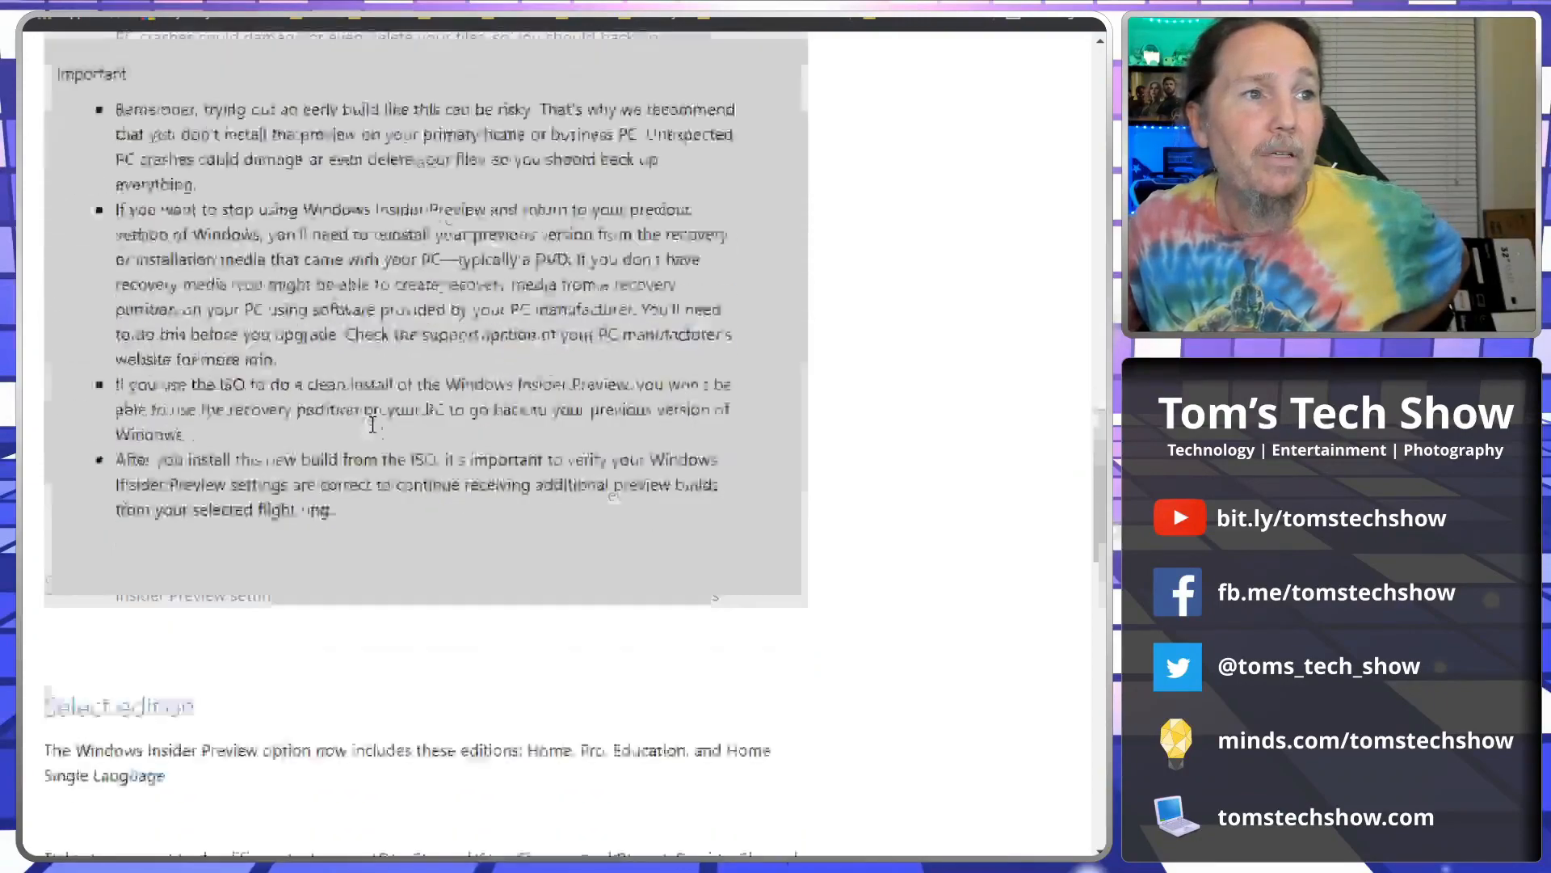
scroll(372, 423, down, 7)
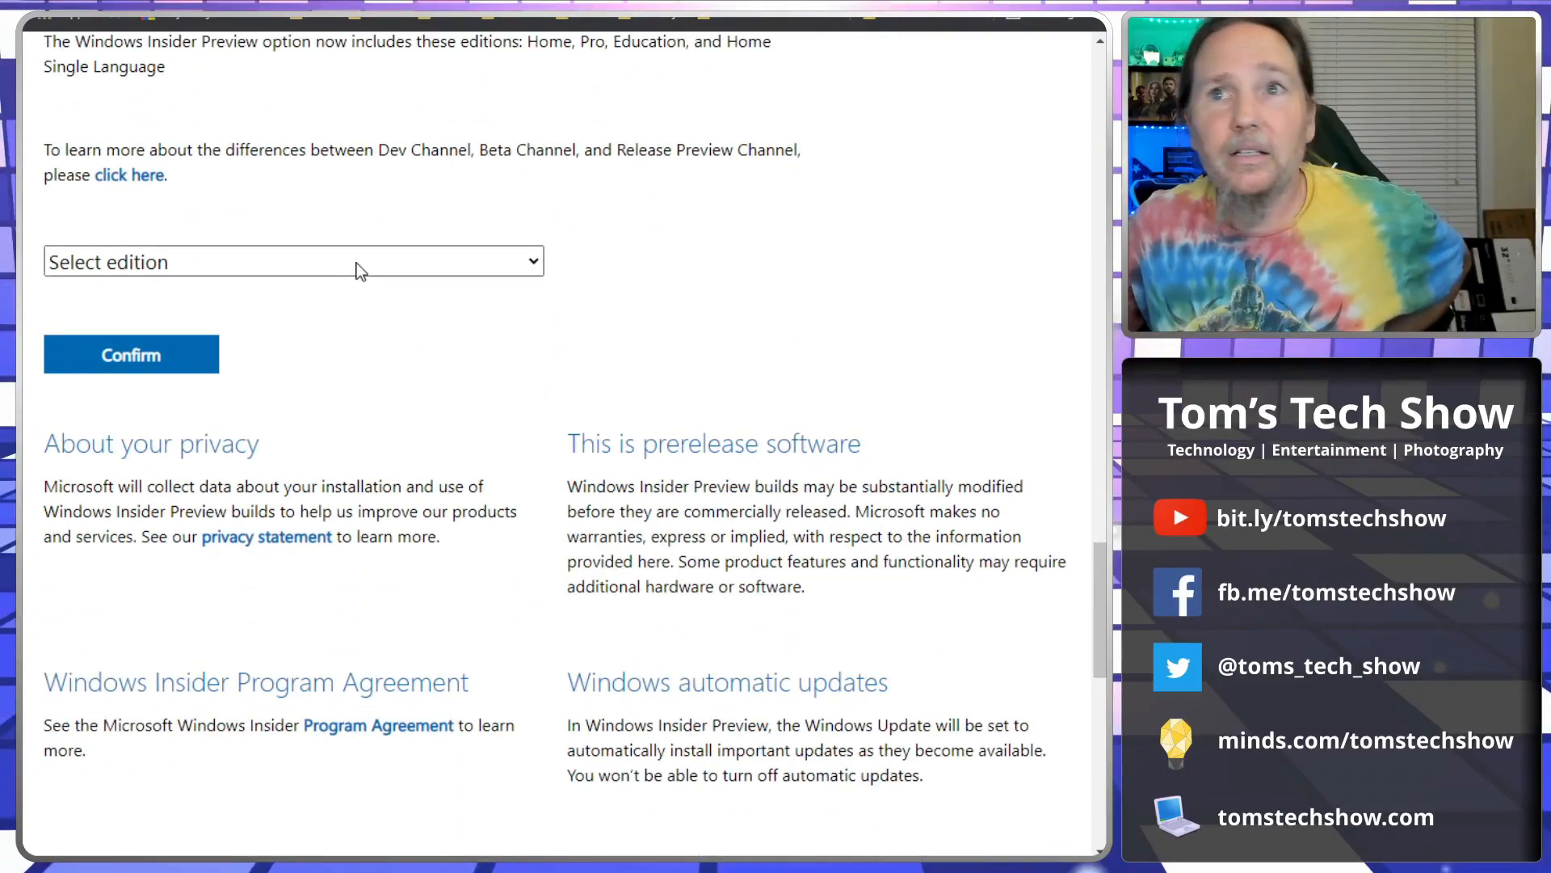
Select and confirm the Windows 11 Insider Preview (Dev Channel) edition.
click(356, 263)
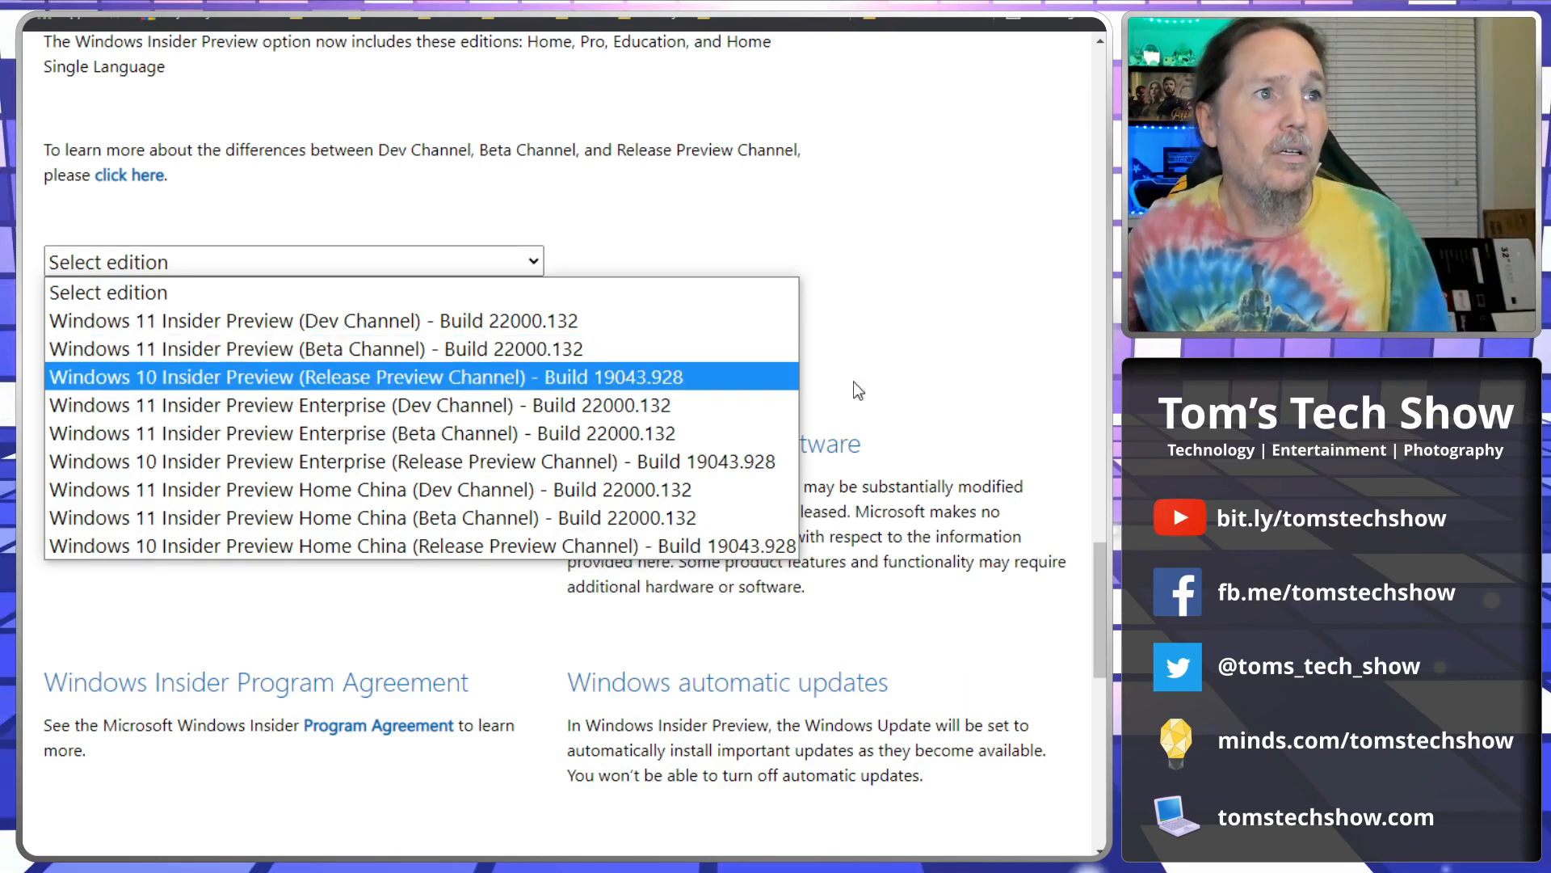
click(490, 322)
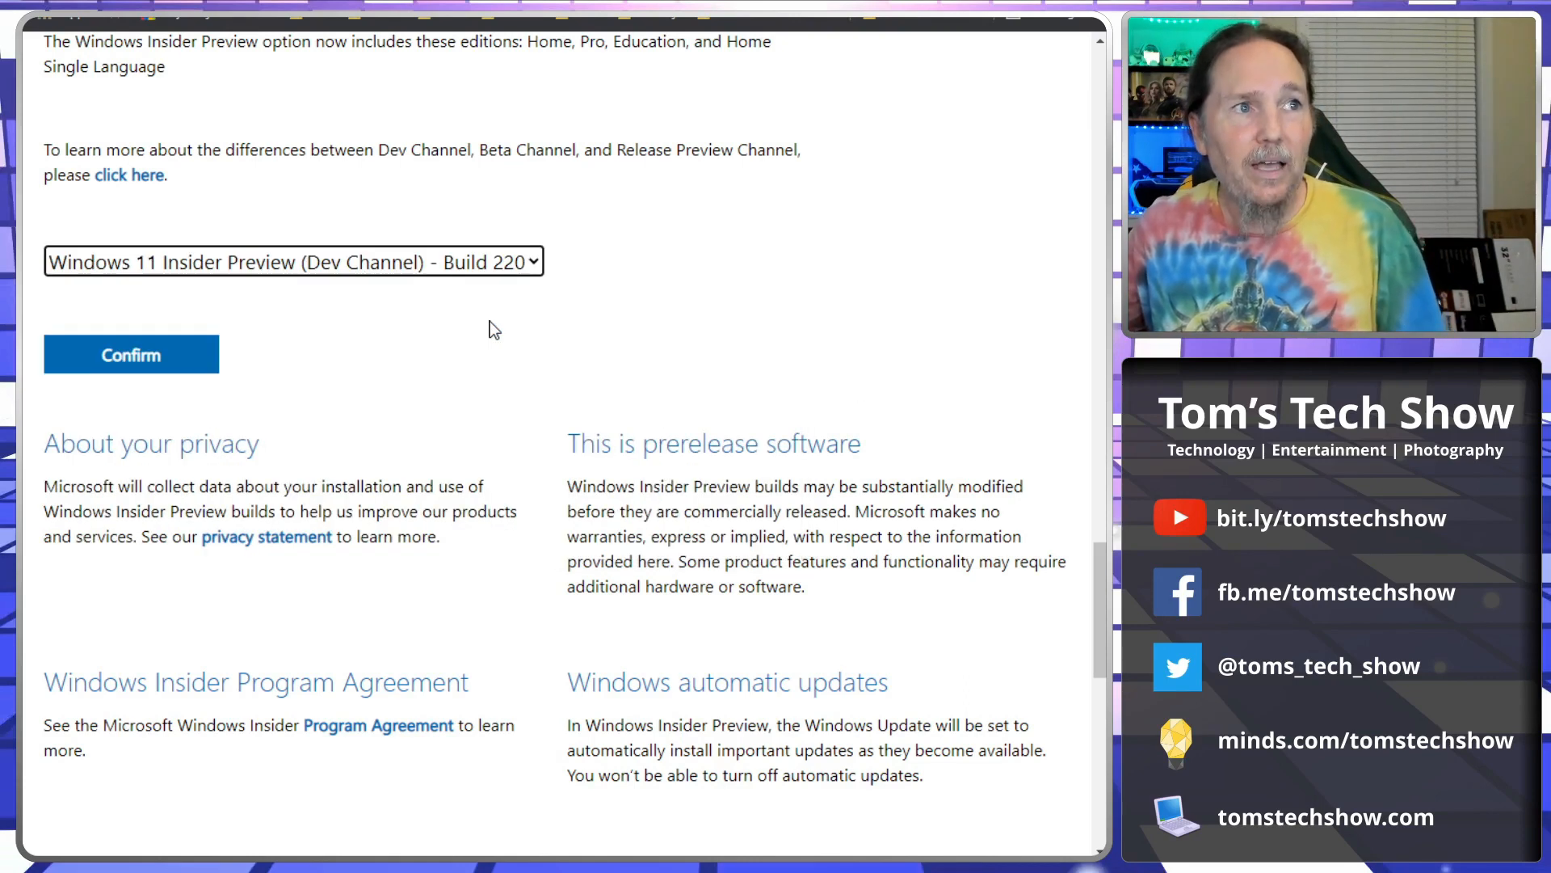
click(132, 354)
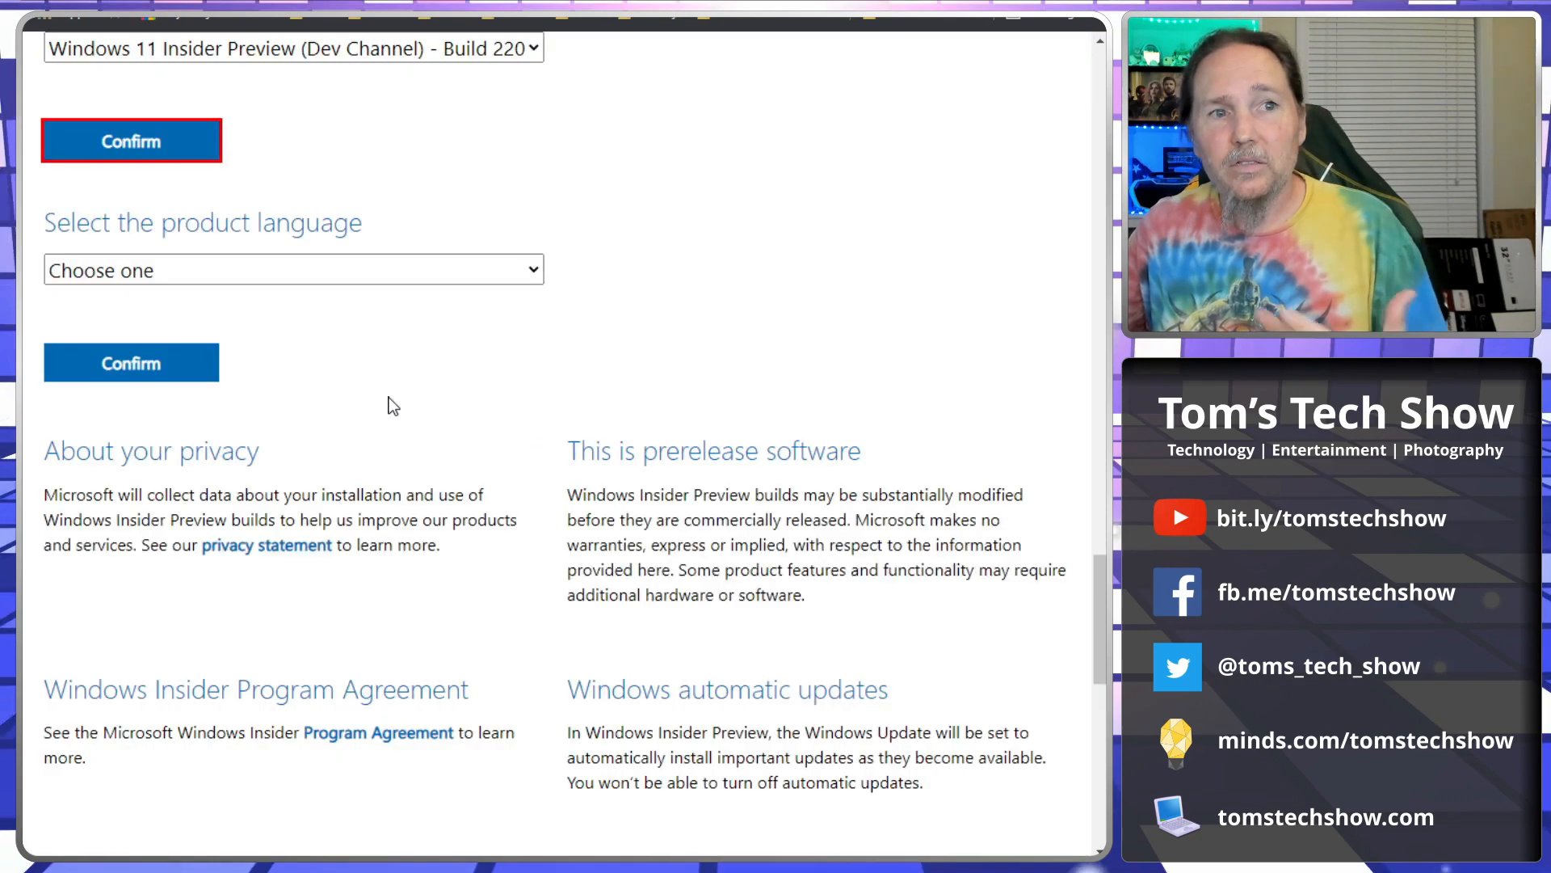
Choose and confirm English as the product language.
scroll(374, 374, up, 2)
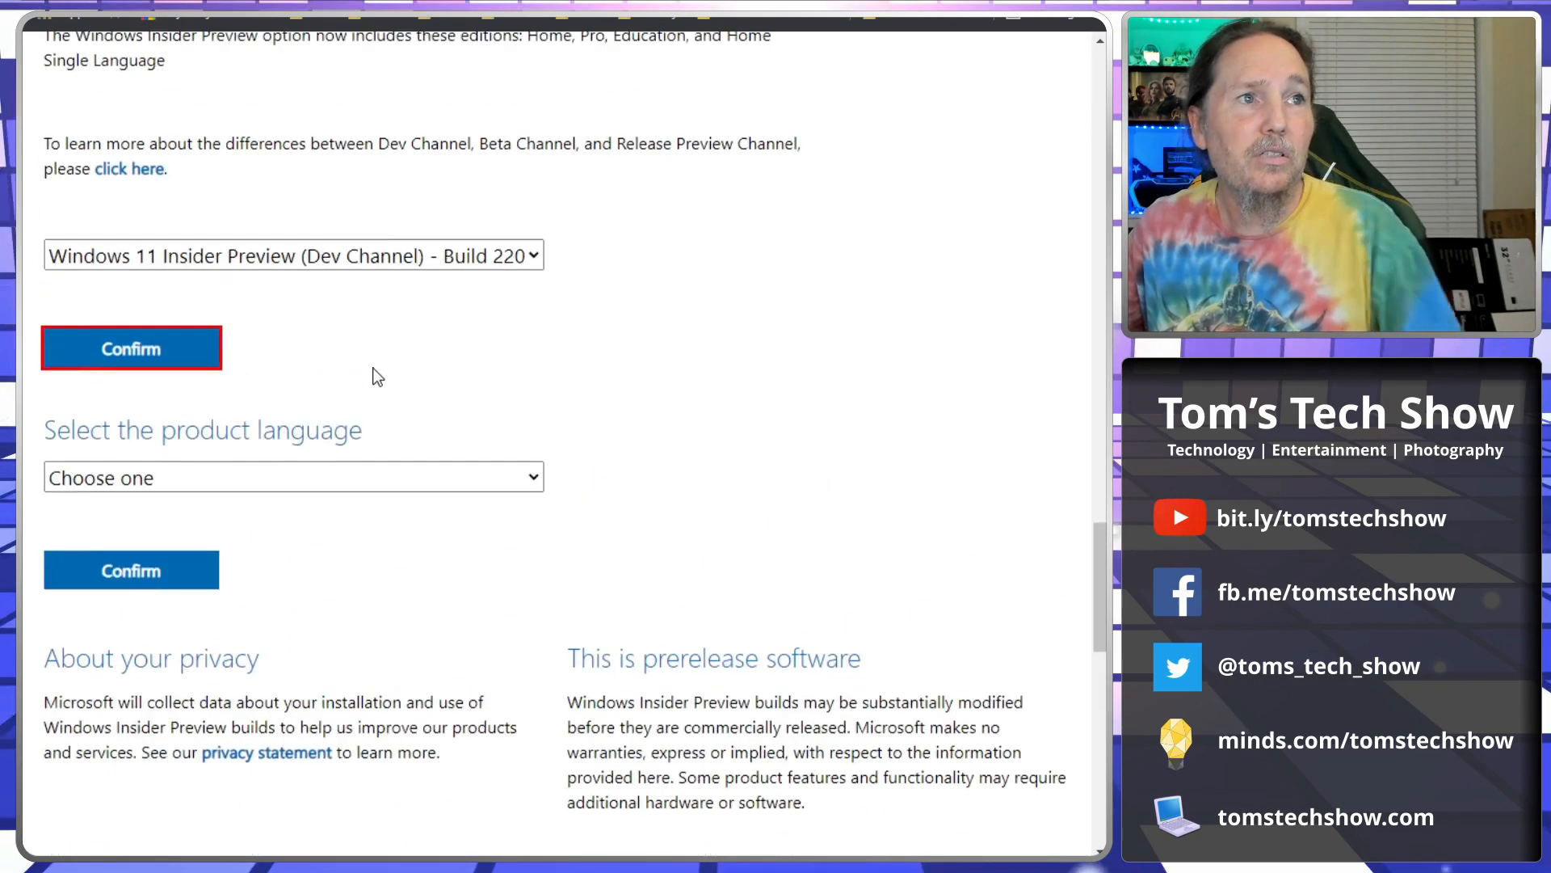
click(376, 478)
click(166, 168)
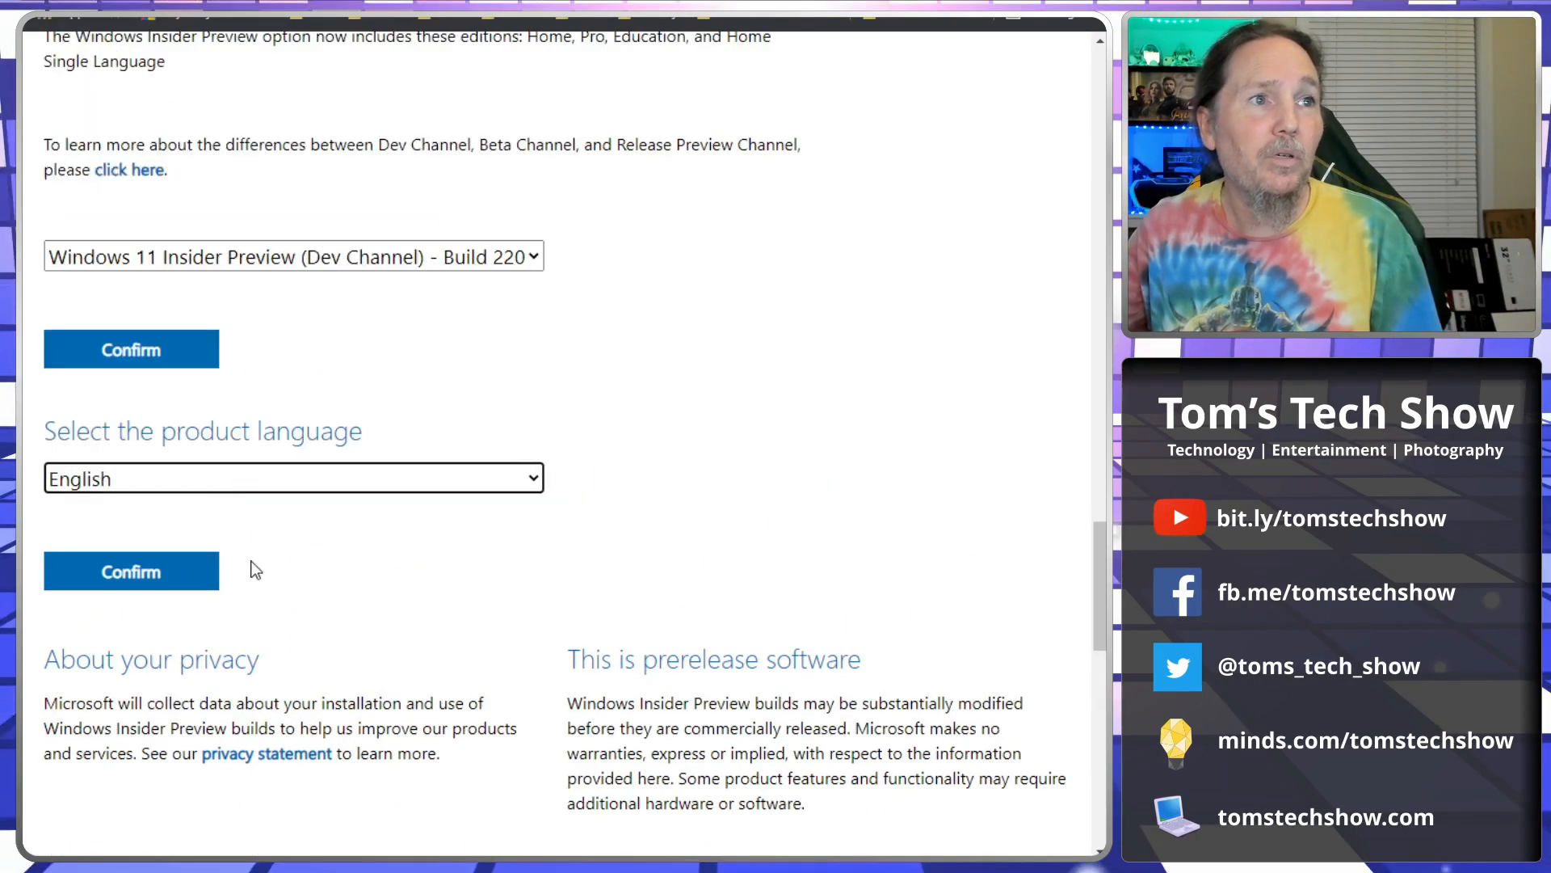
click(148, 571)
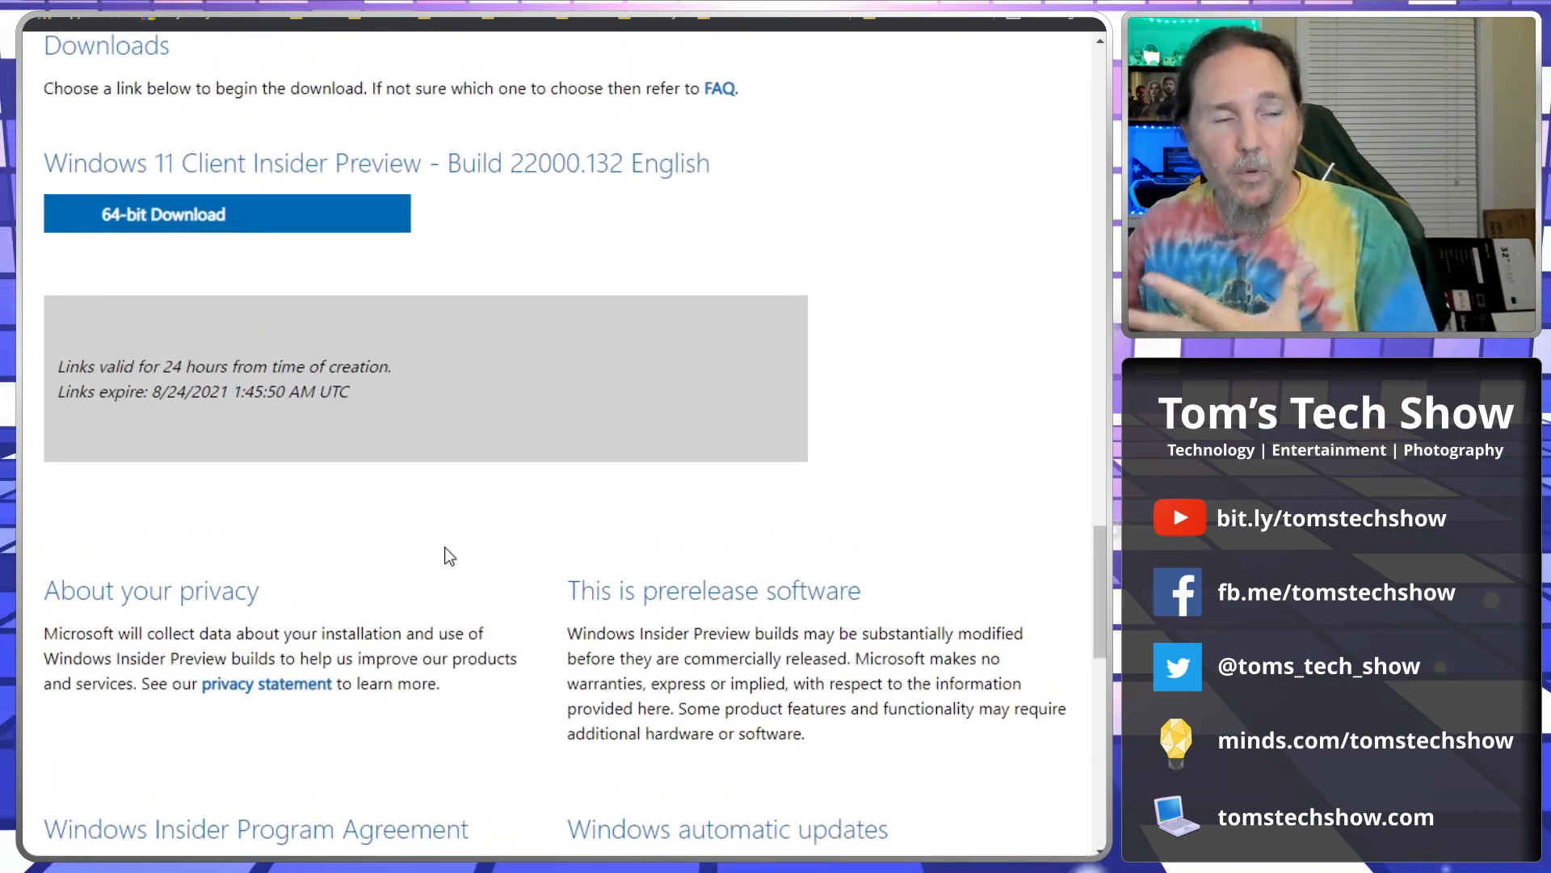
scroll(450, 556, up, 4)
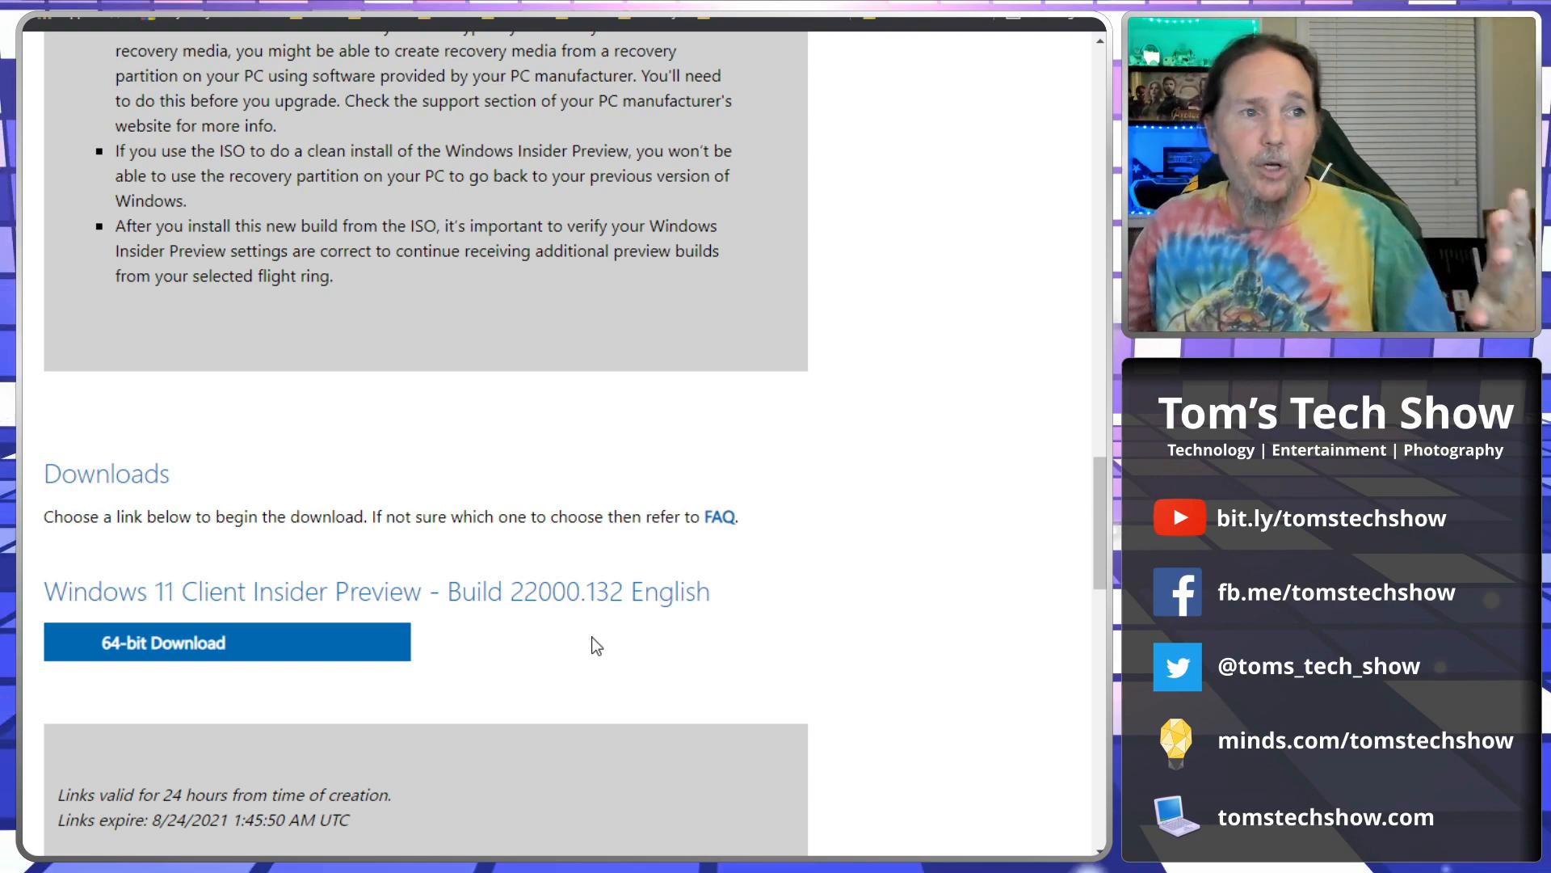
scroll(592, 636, up, 5)
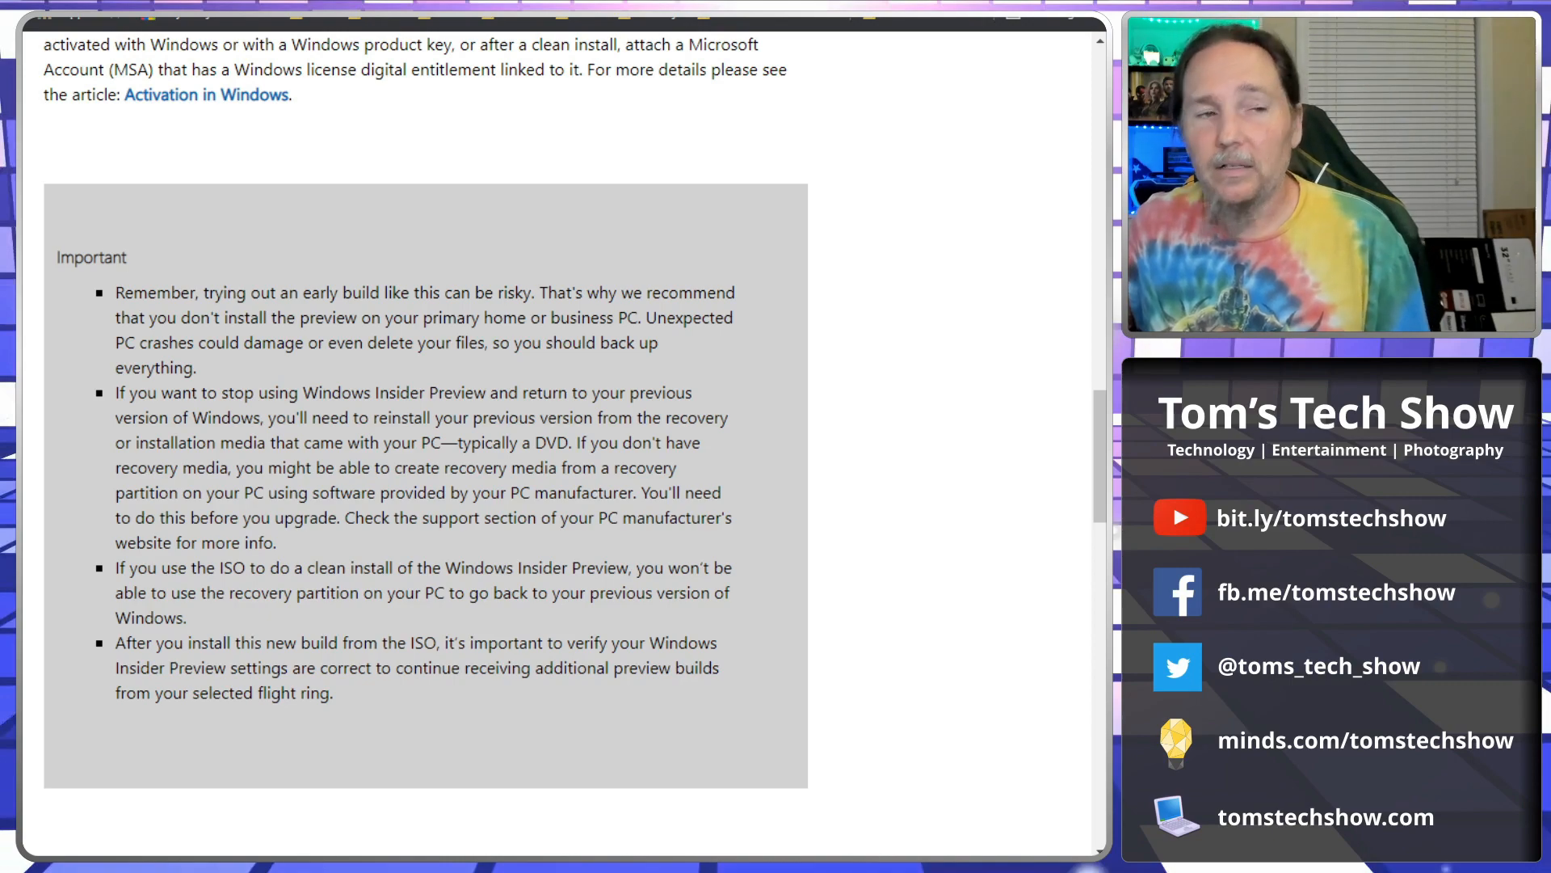
Switch to VirtualBox Manager, select the Windows 11 VM, and launch Task Manager from the taskbar.
key(alt+Tab)
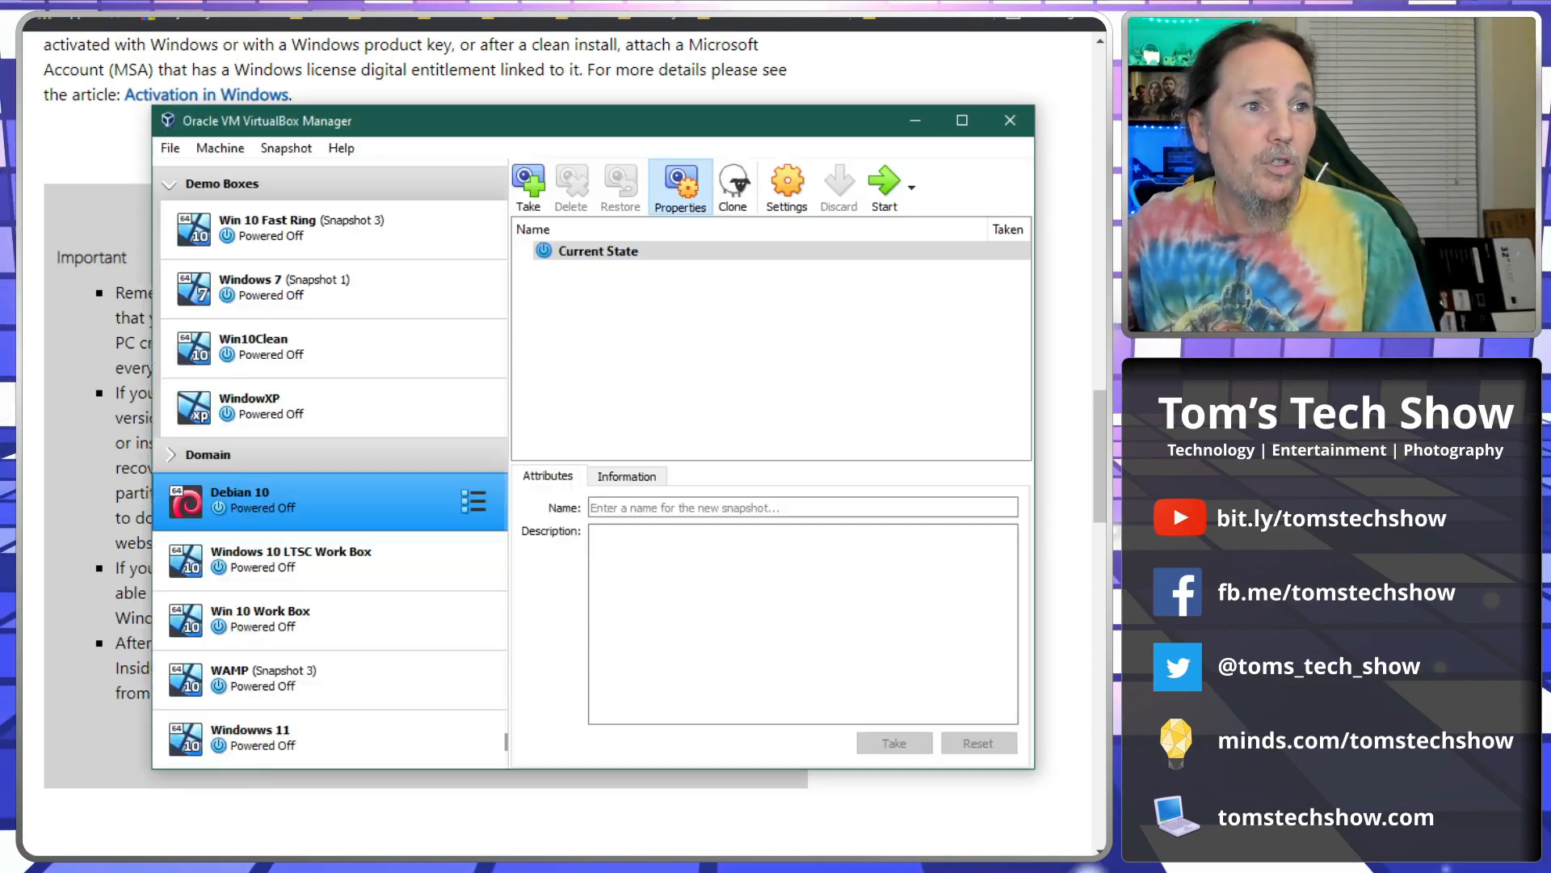
click(315, 737)
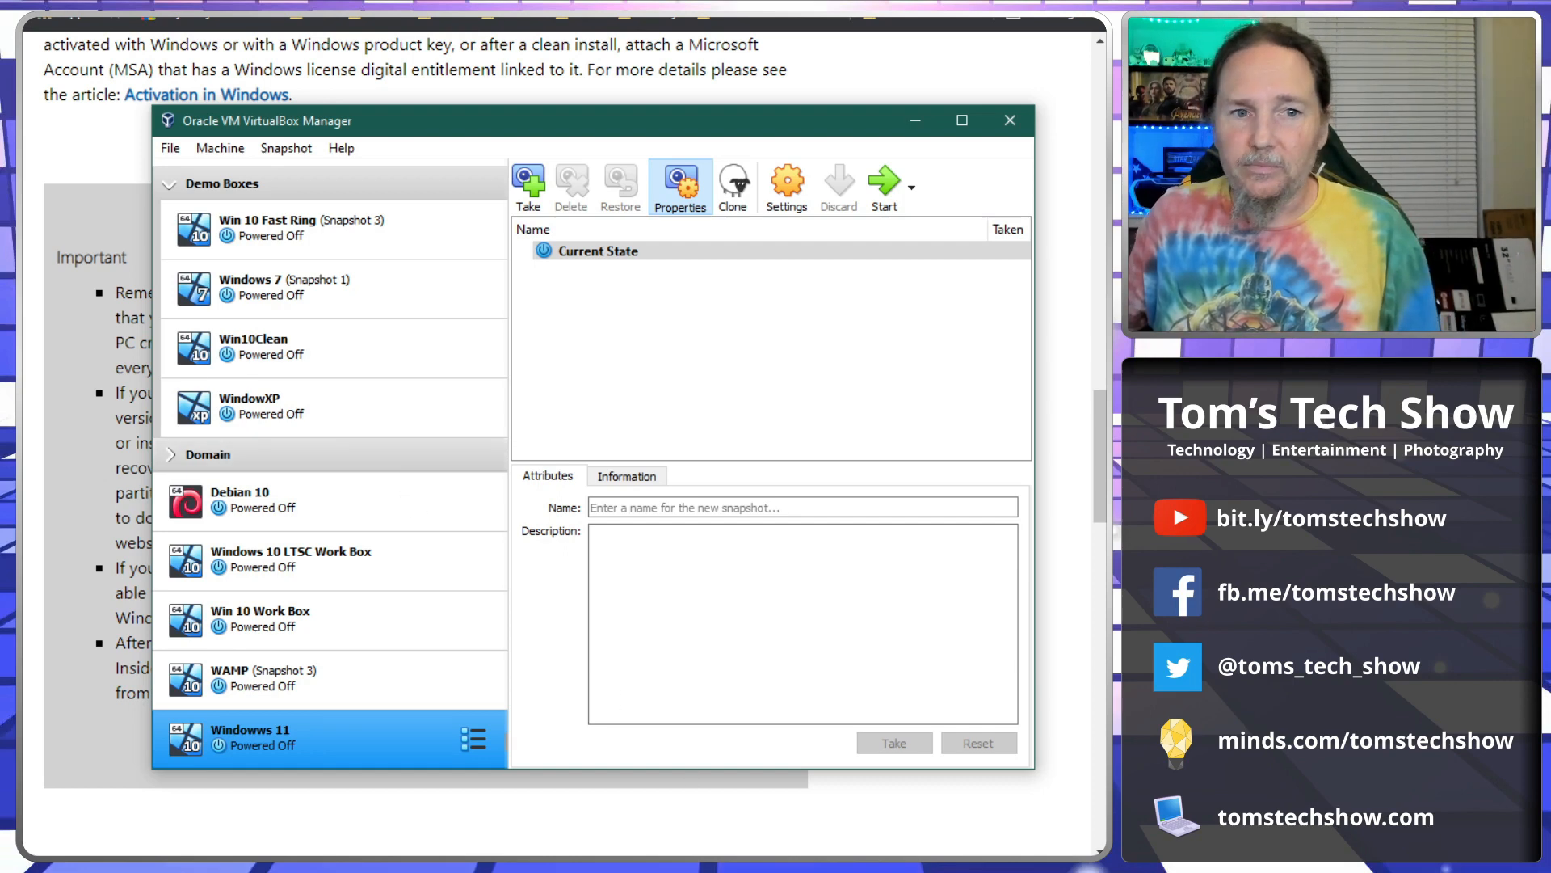
right_click(888, 845)
click(873, 853)
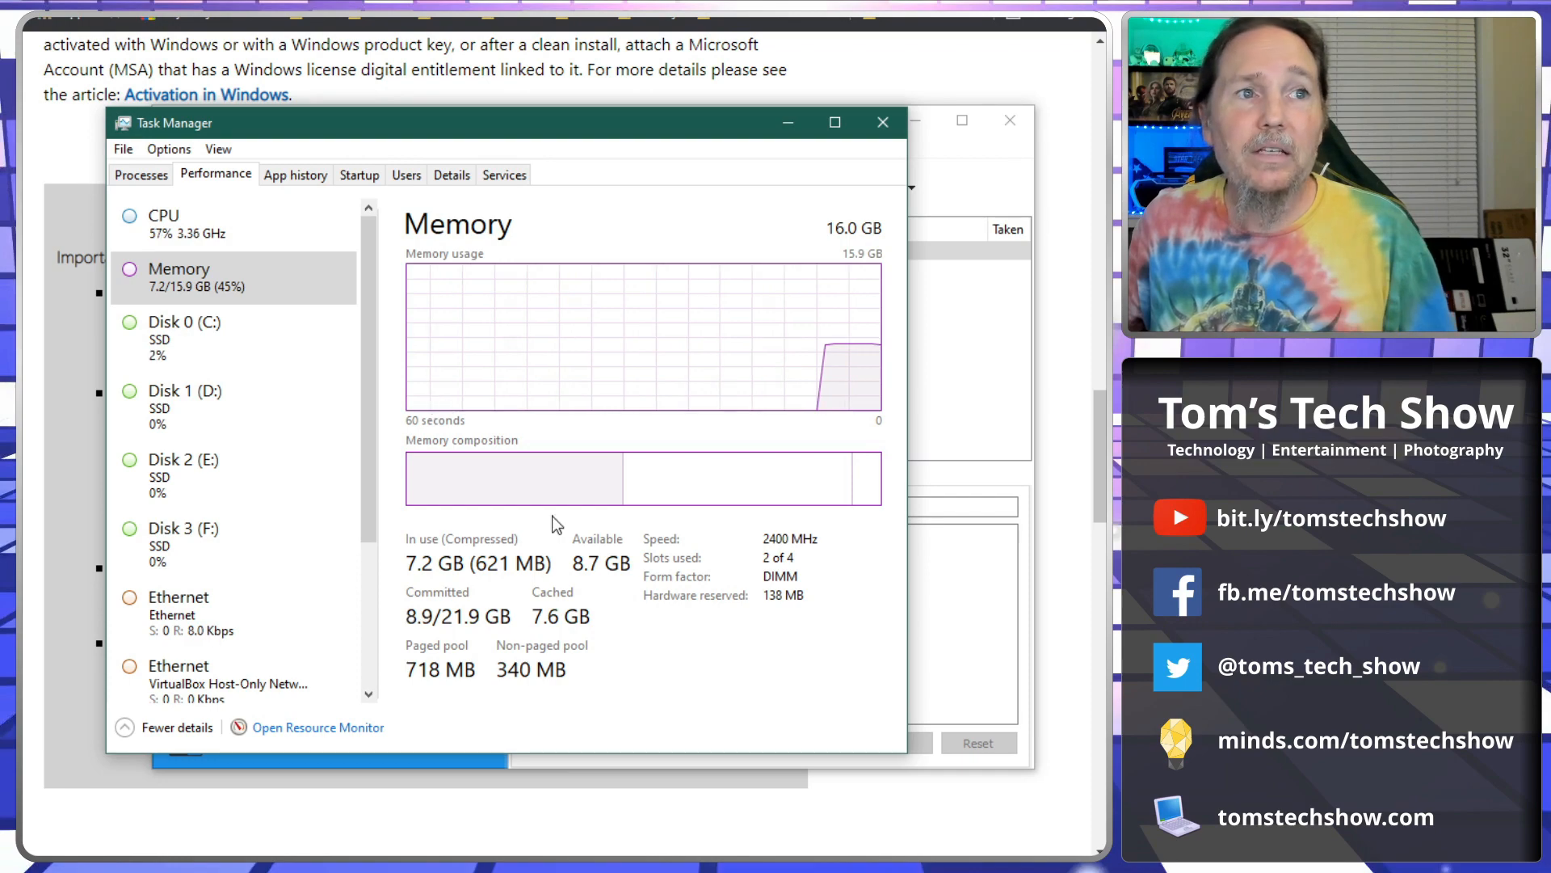
Check the 8.7 GB of available memory in Task Manager, then close it.
mouse_move(631, 486)
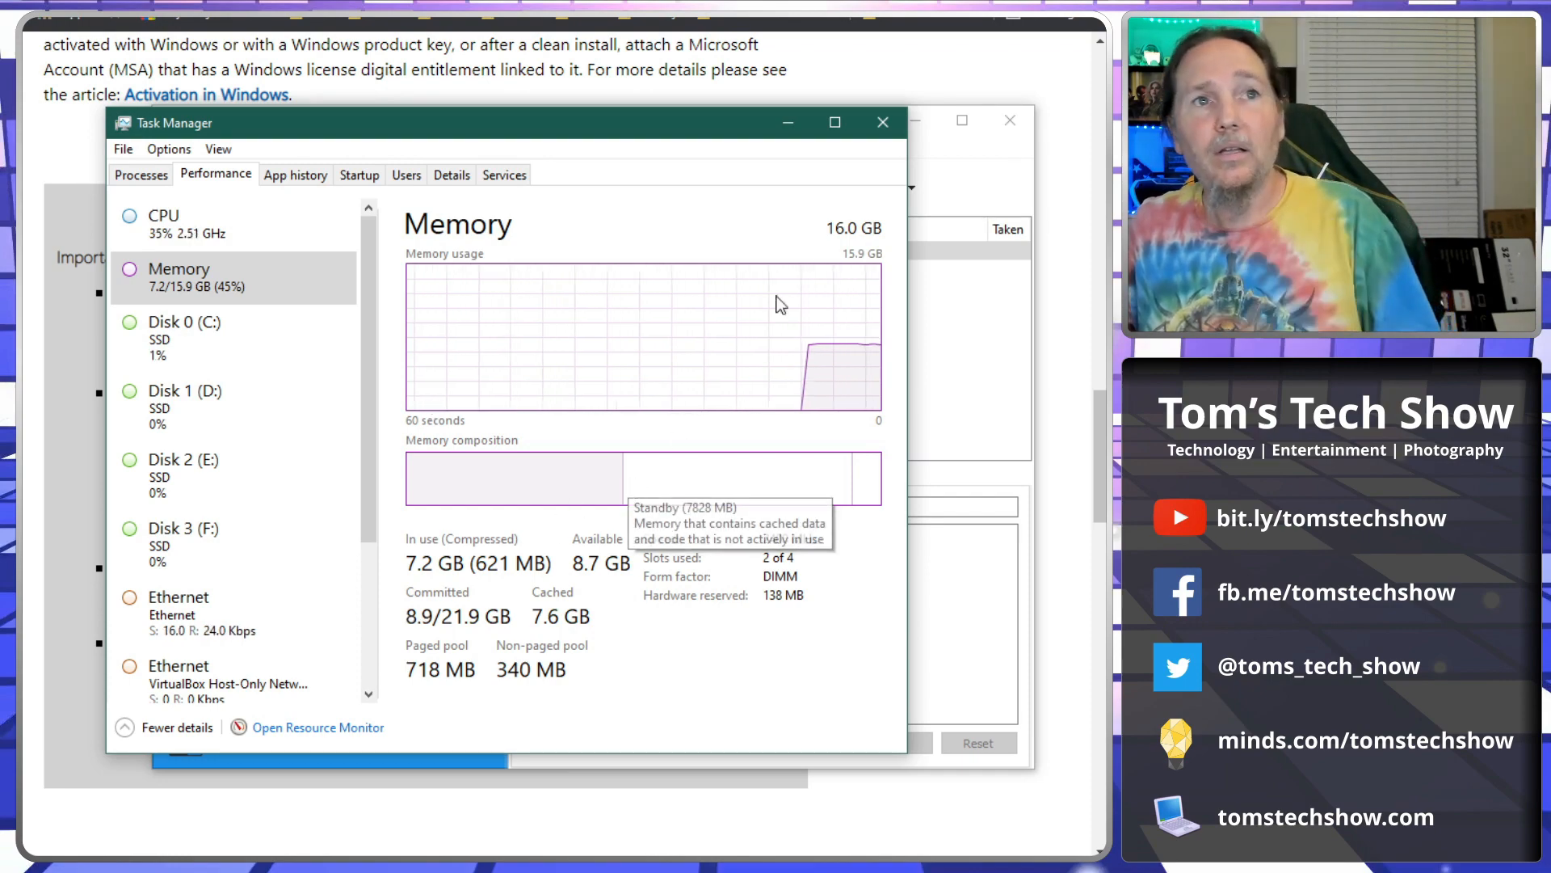
click(883, 123)
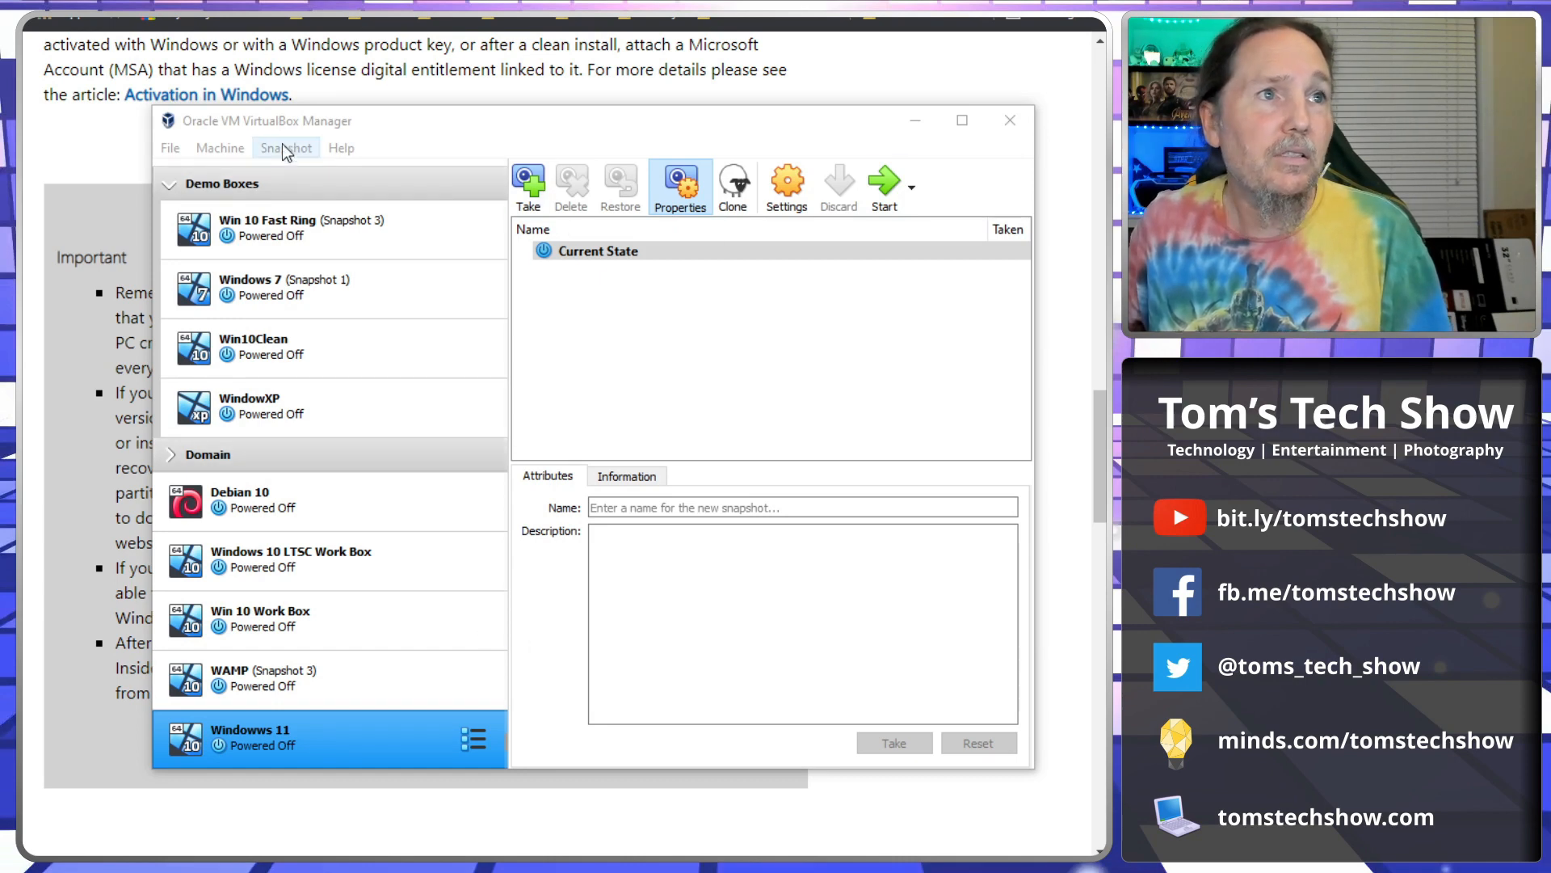
Start a new virtual machine named Win11Dev, type Microsoft Windows, version Windows 10 (64-bit).
click(220, 148)
click(231, 177)
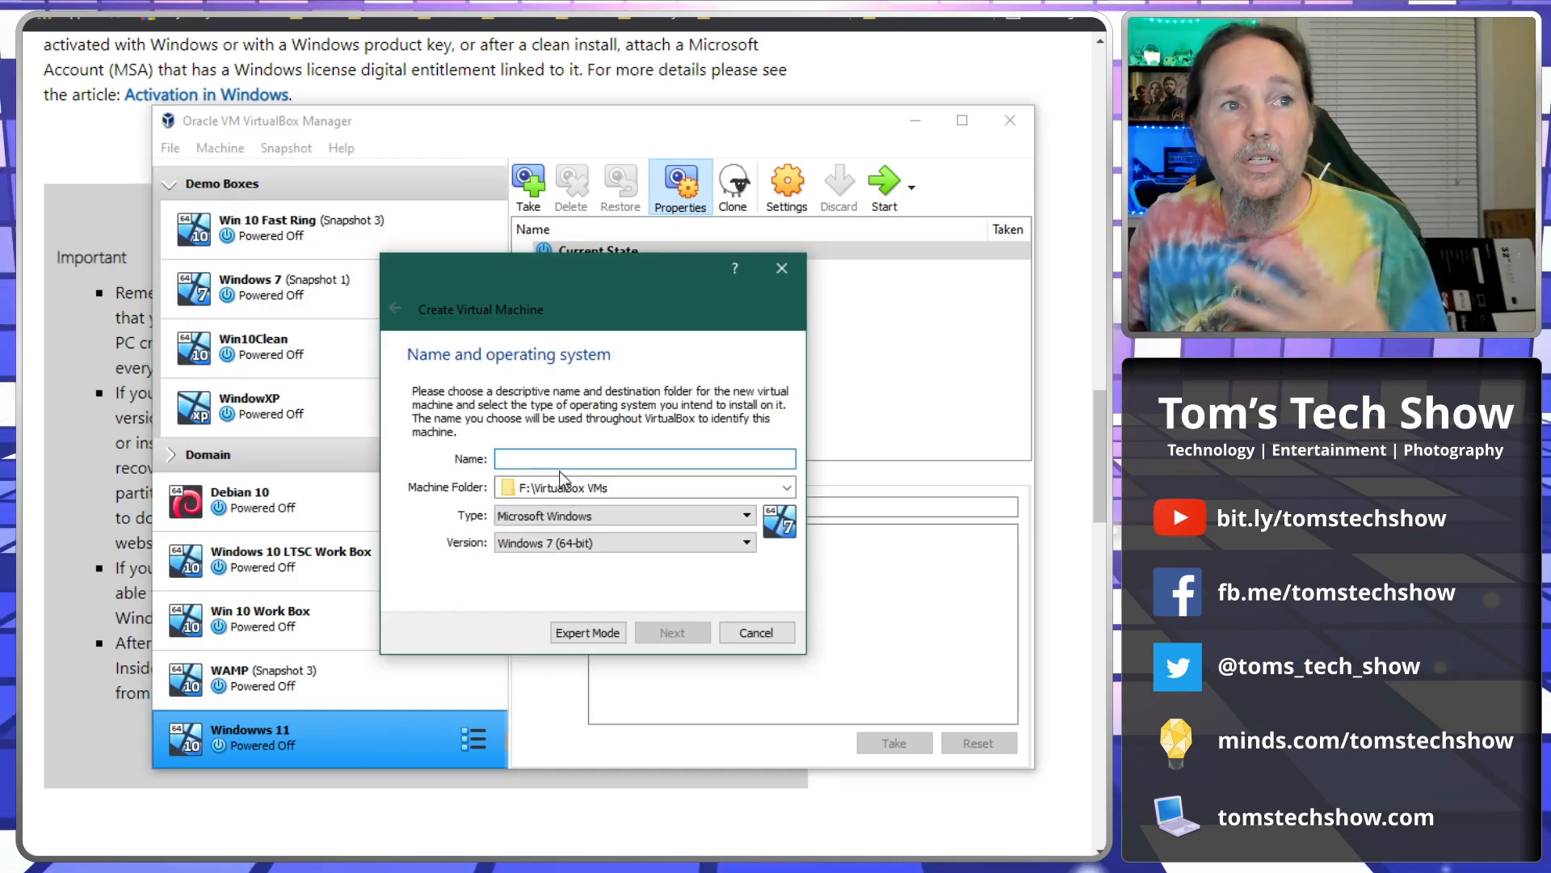
text(Win11Dev)
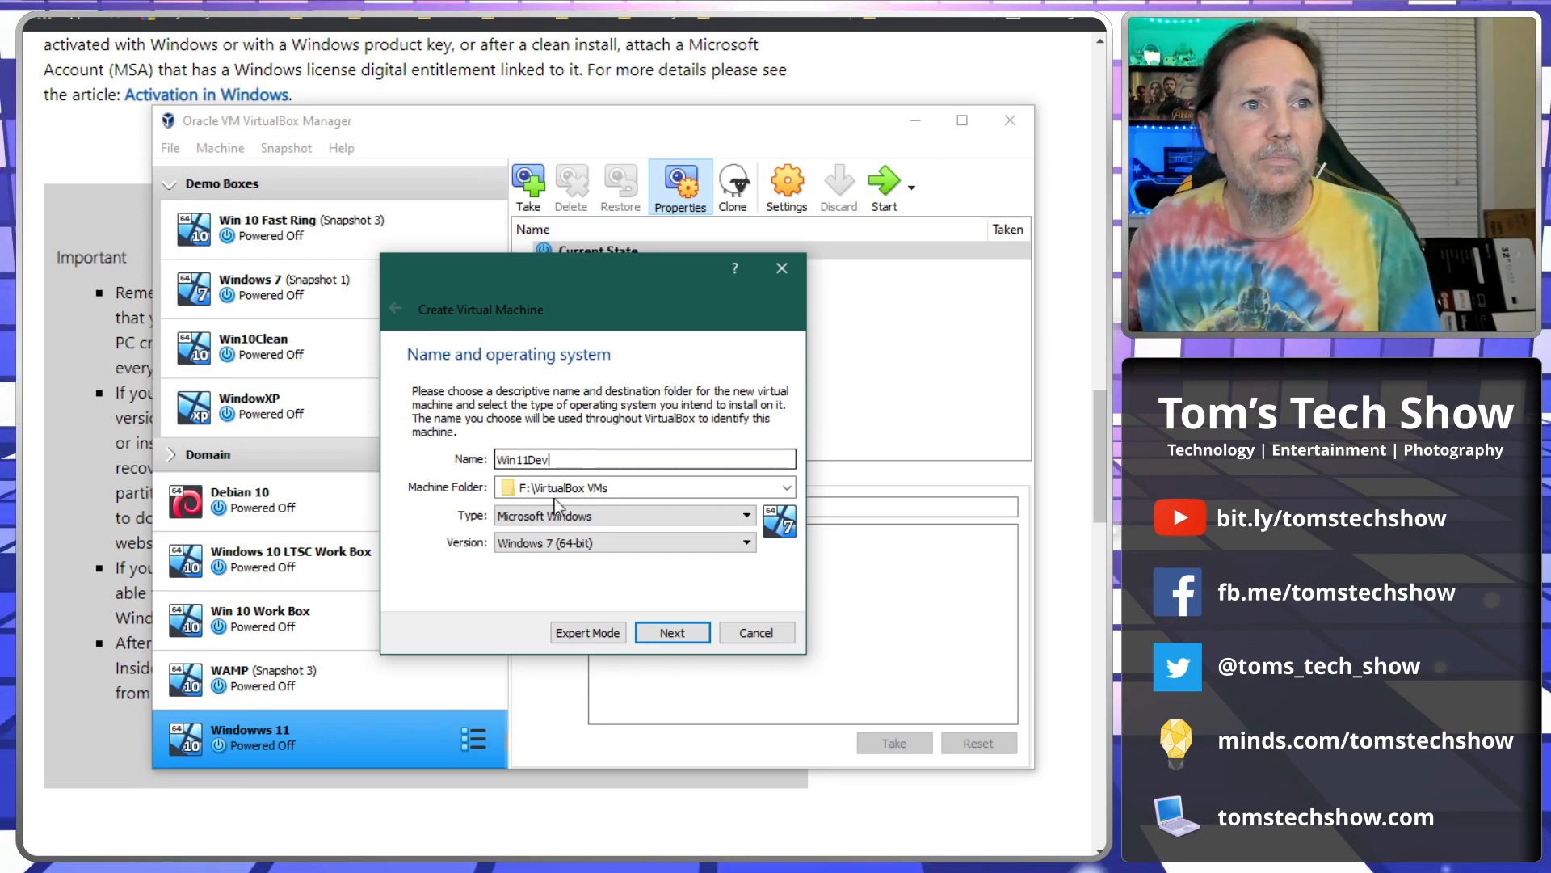
click(638, 520)
click(638, 521)
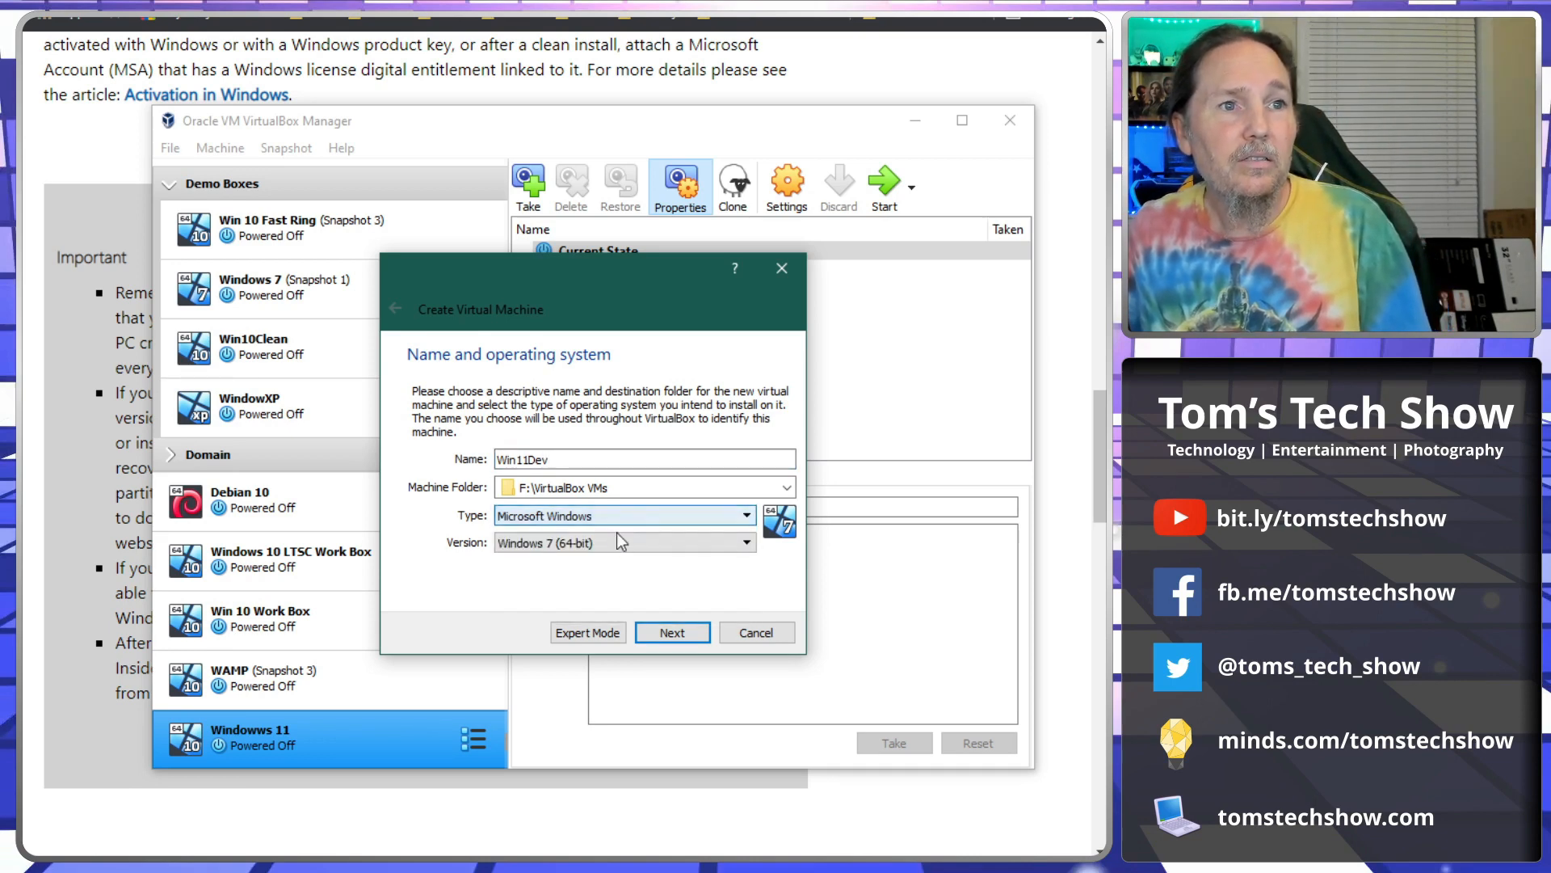
click(619, 542)
scroll(619, 664, down, 4)
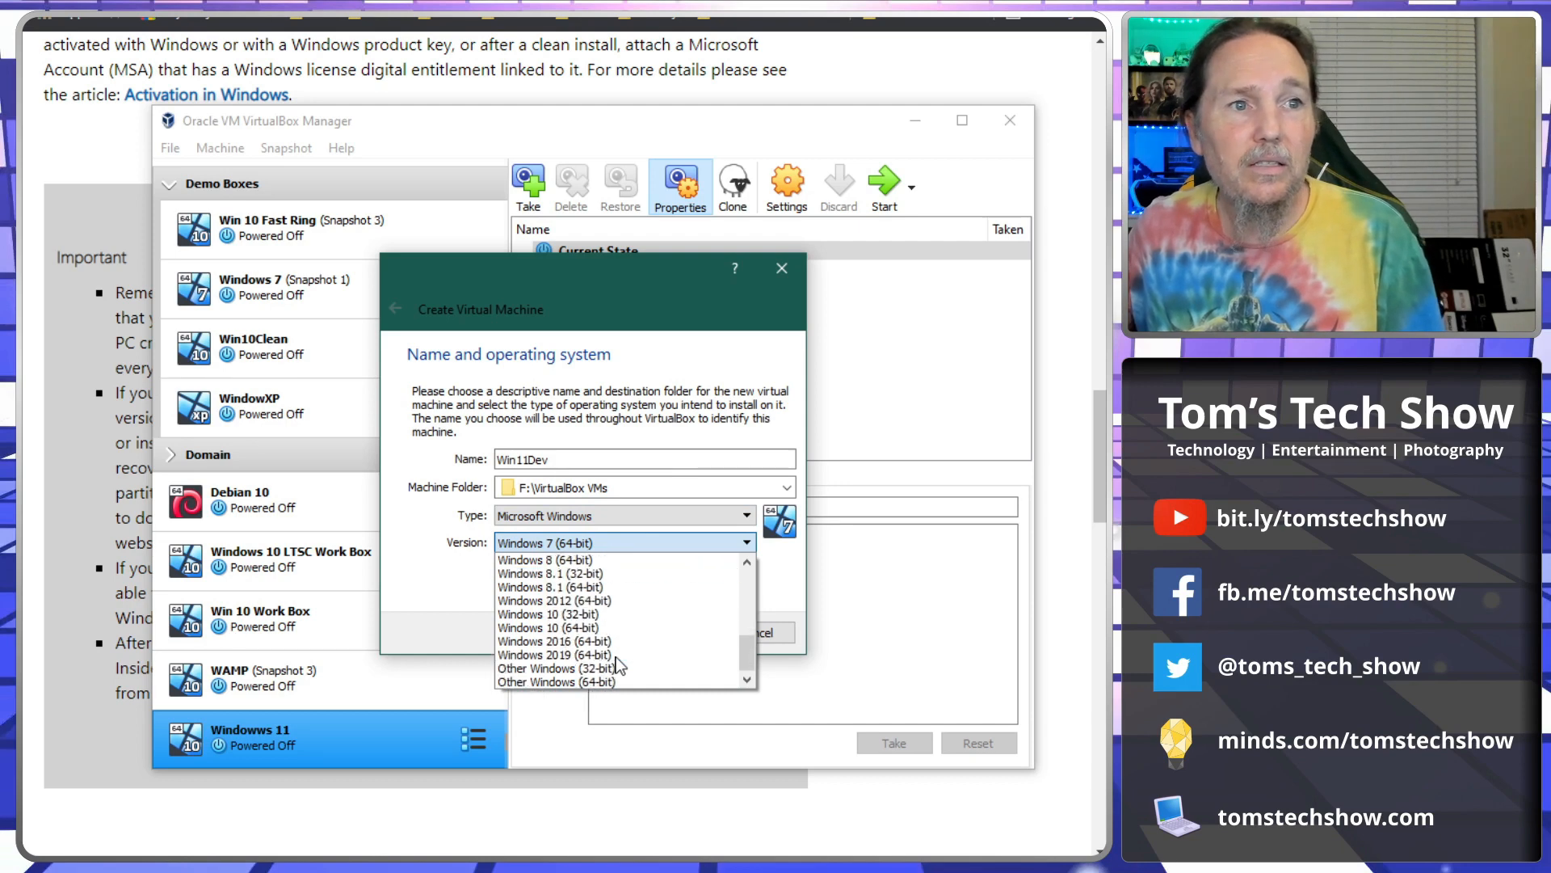
click(595, 628)
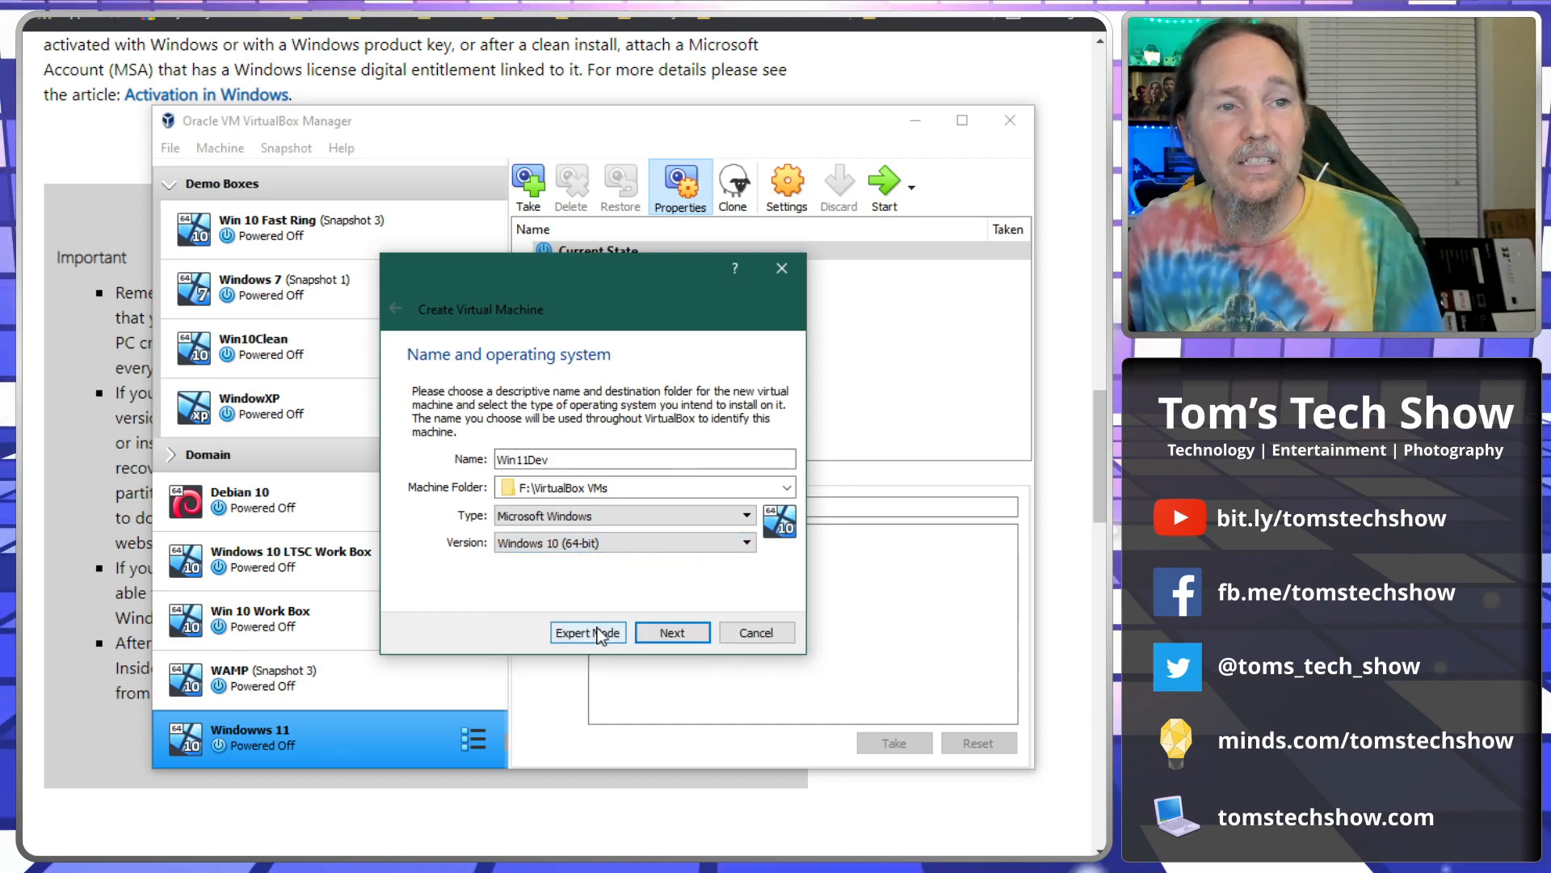
click(659, 631)
Raise the machine's memory to 4096 MB and continue to the hard disk step.
click(619, 457)
click(619, 457)
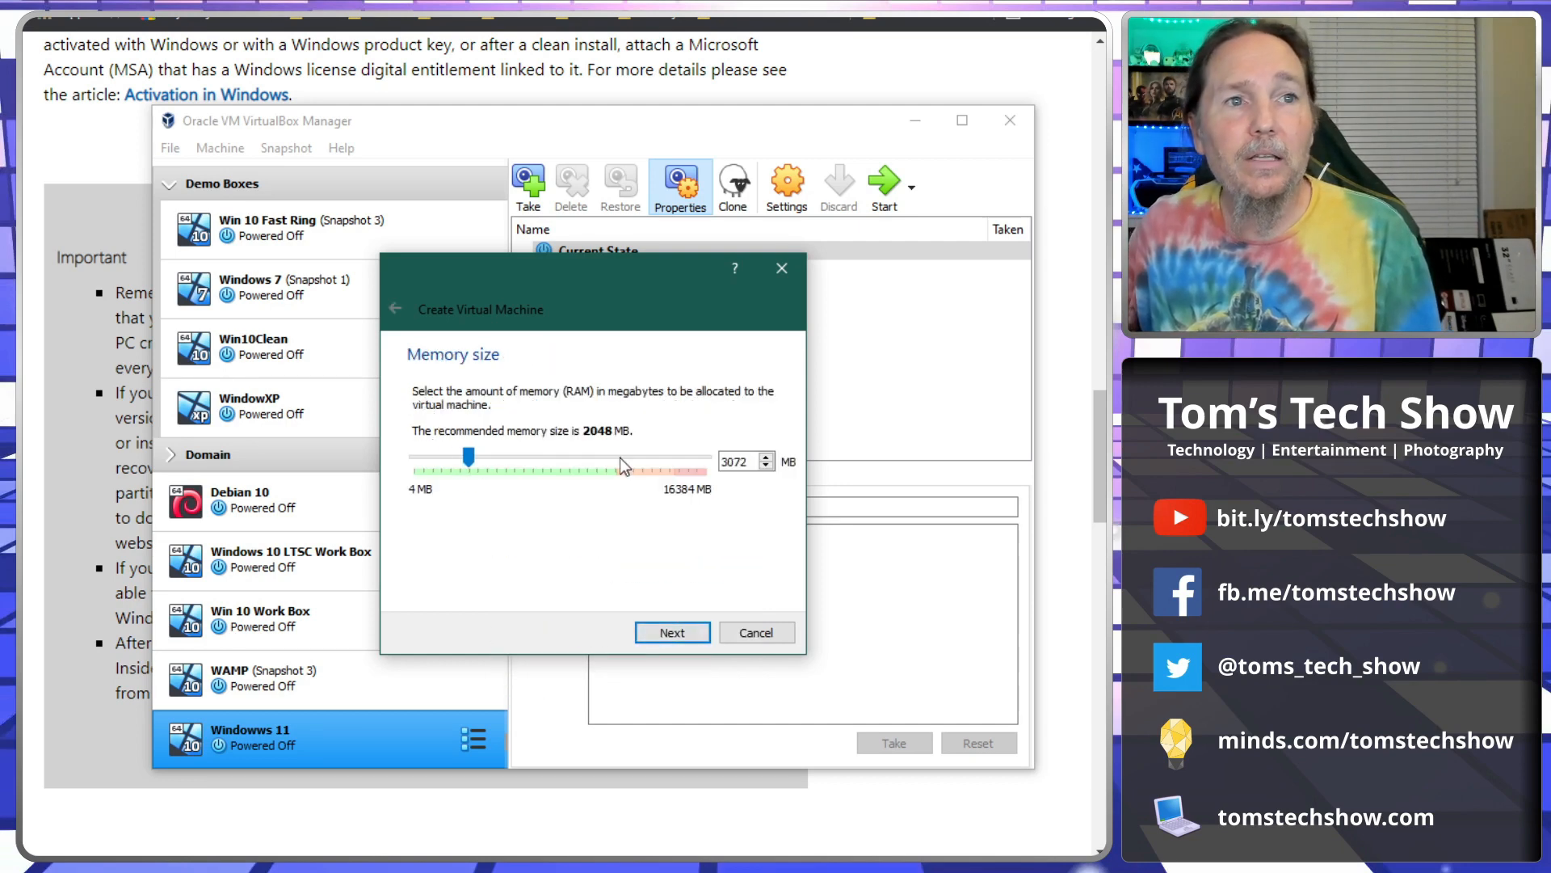
click(619, 457)
click(619, 457)
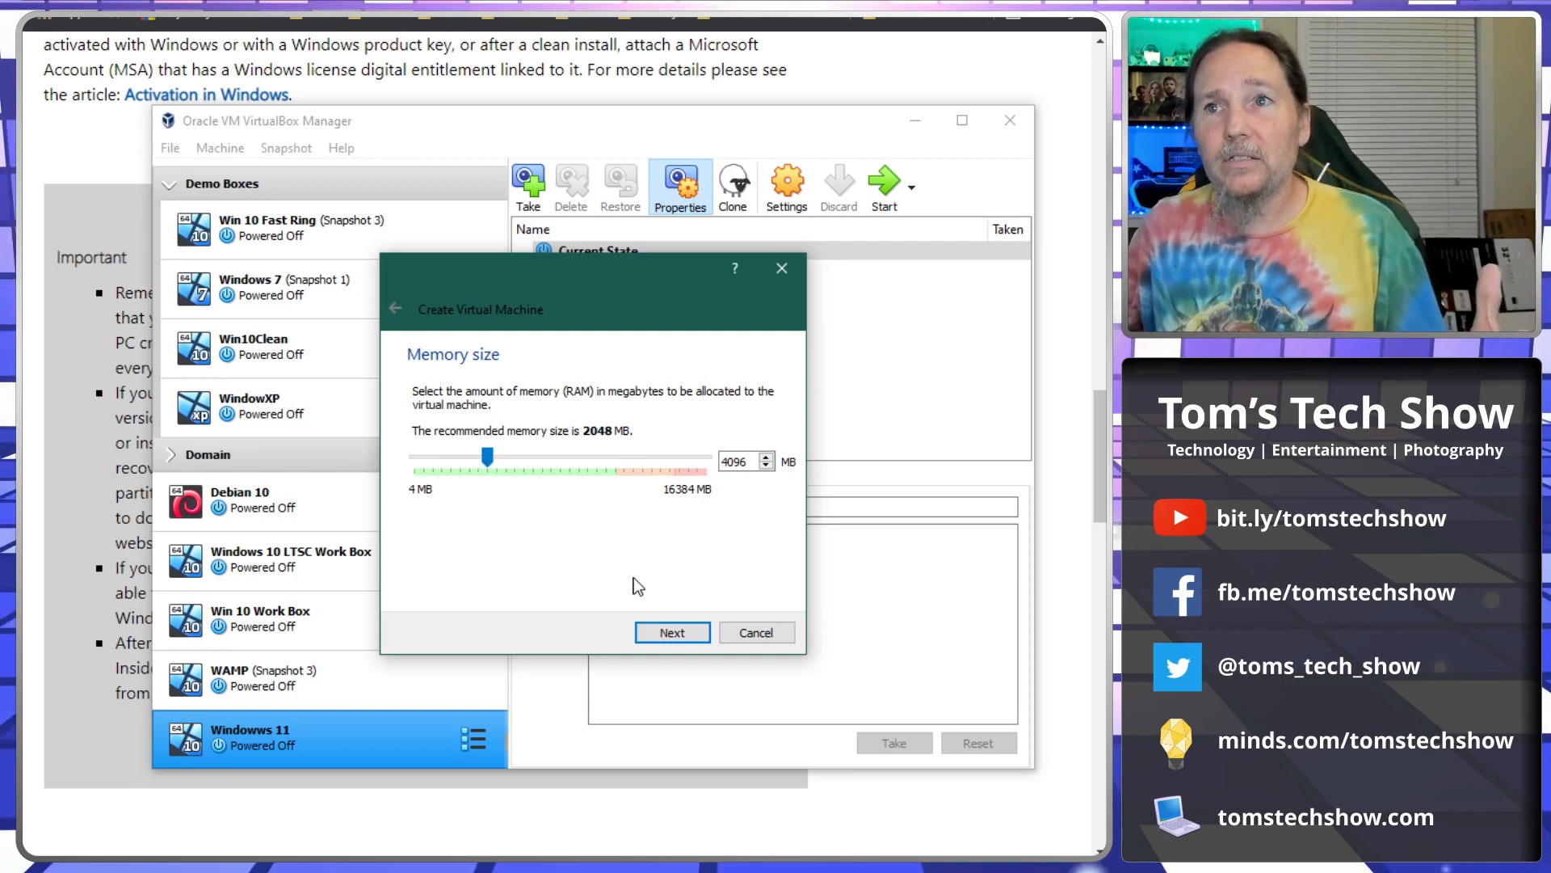
click(657, 627)
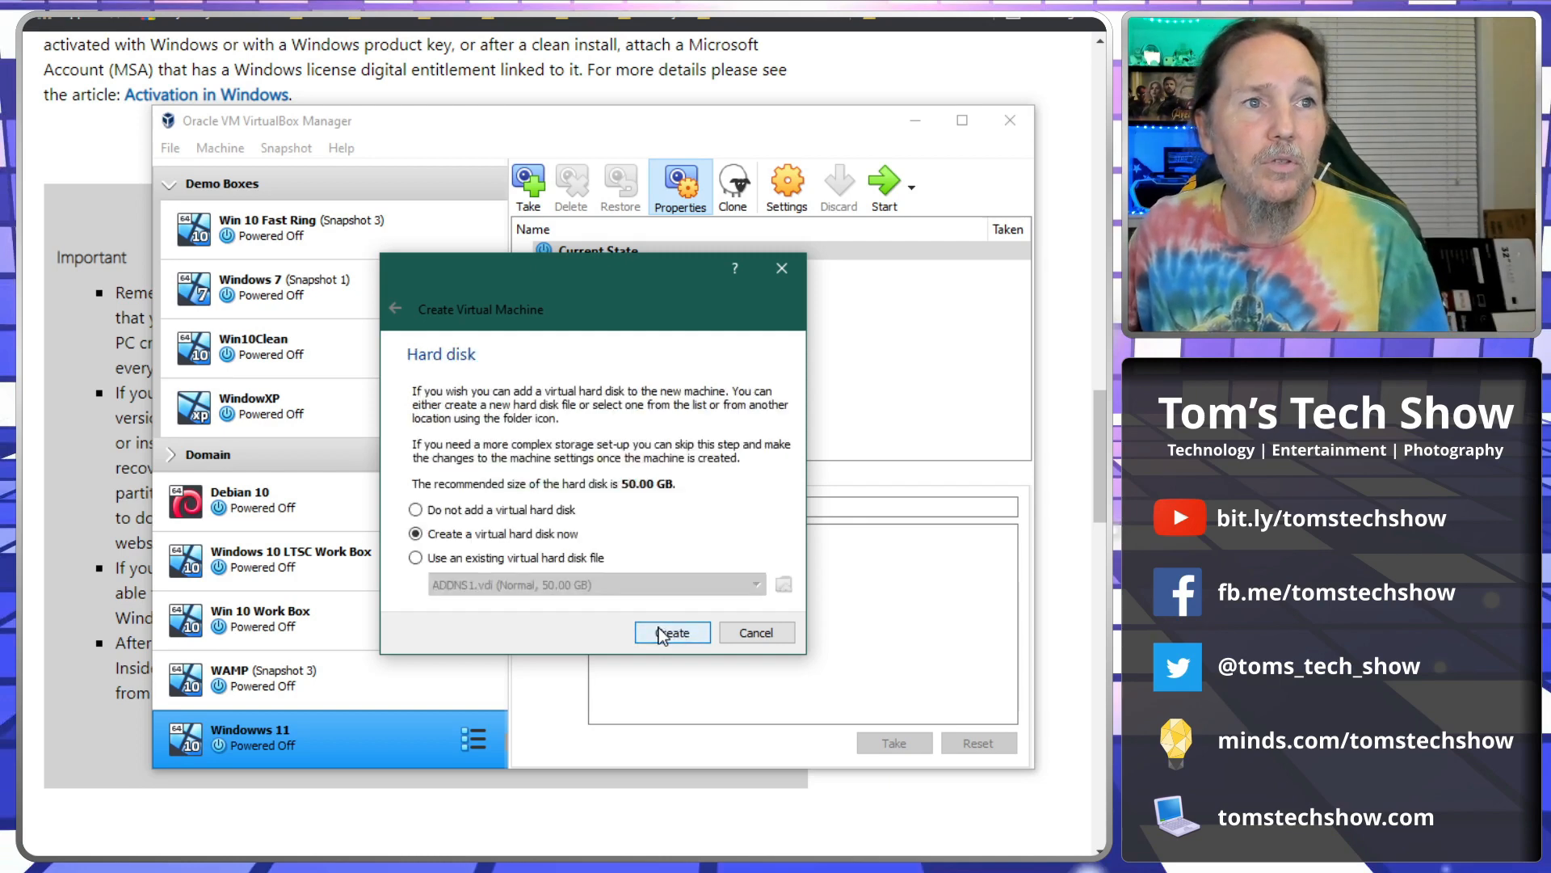
Create a dynamically allocated 100 GB VDI disk, Win11Dev.vdi, finishing the machine.
click(656, 634)
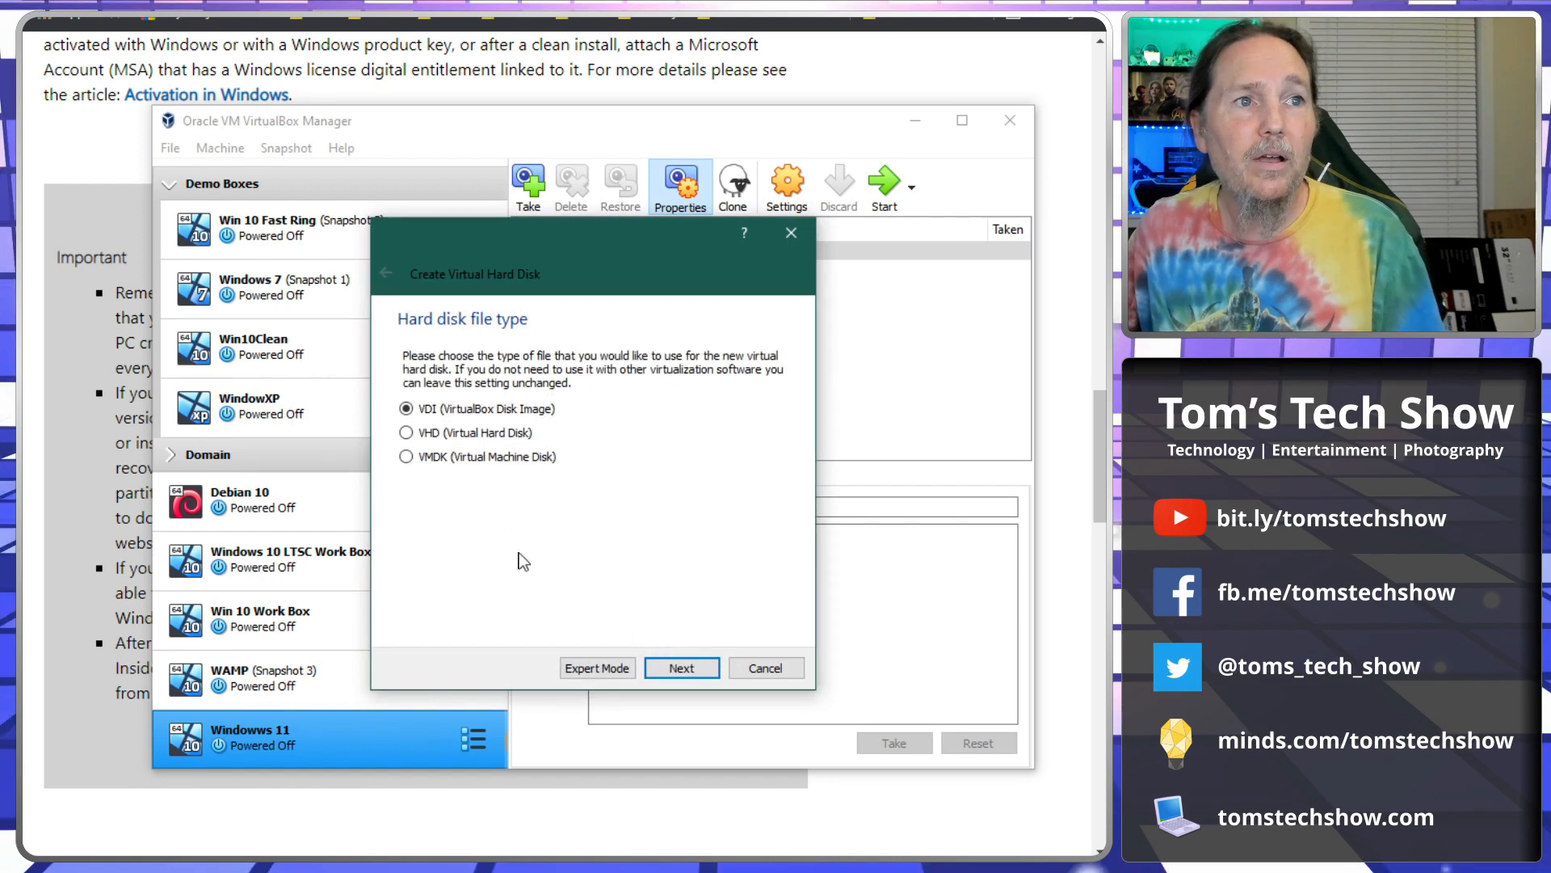
click(682, 667)
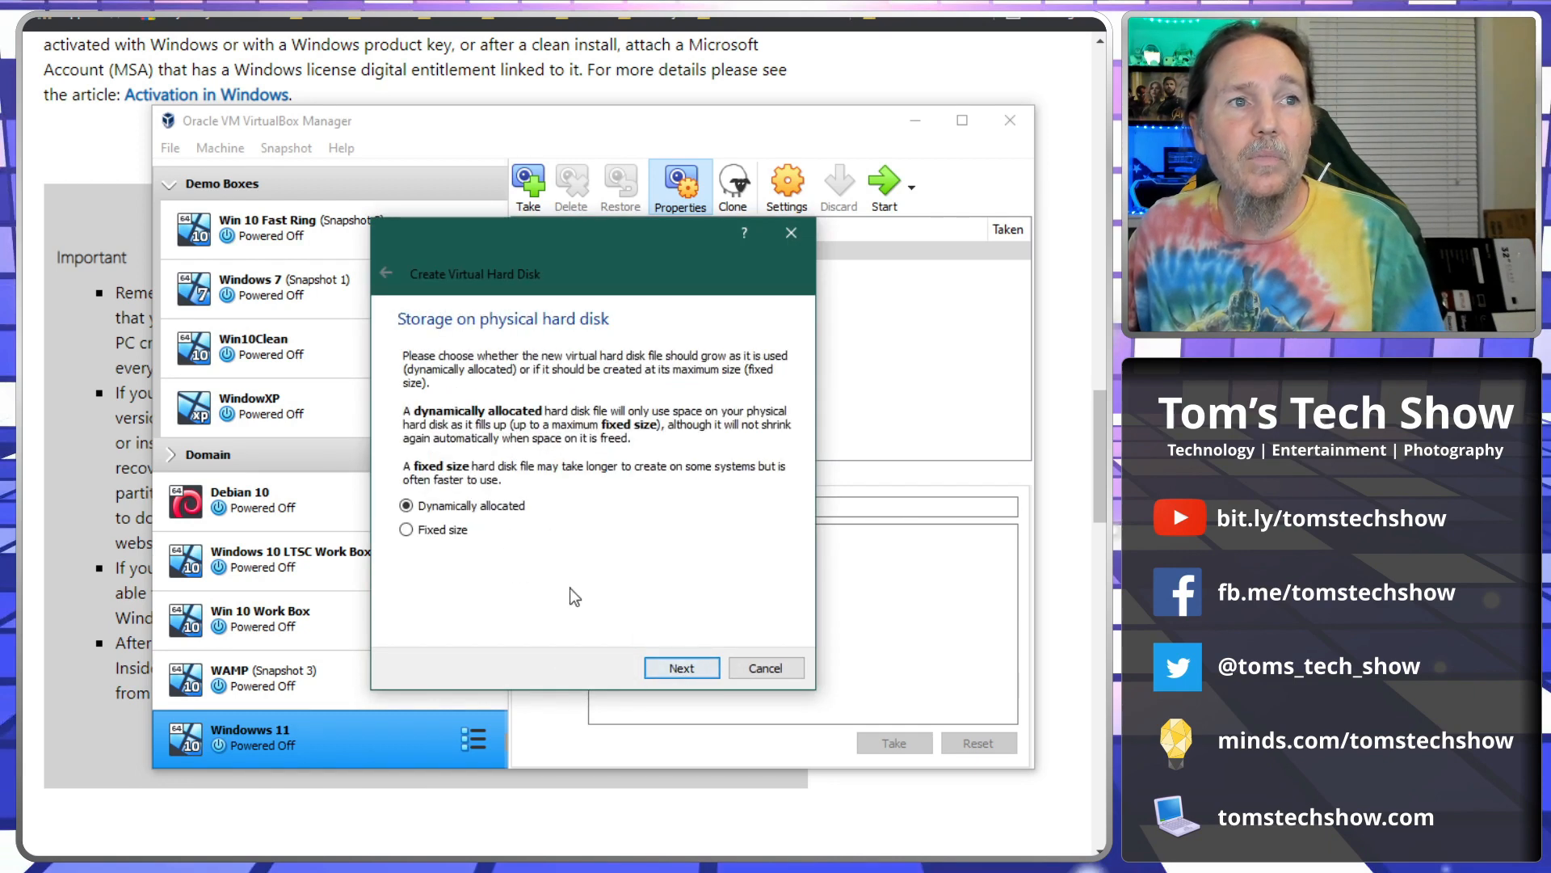
click(694, 668)
click(750, 468)
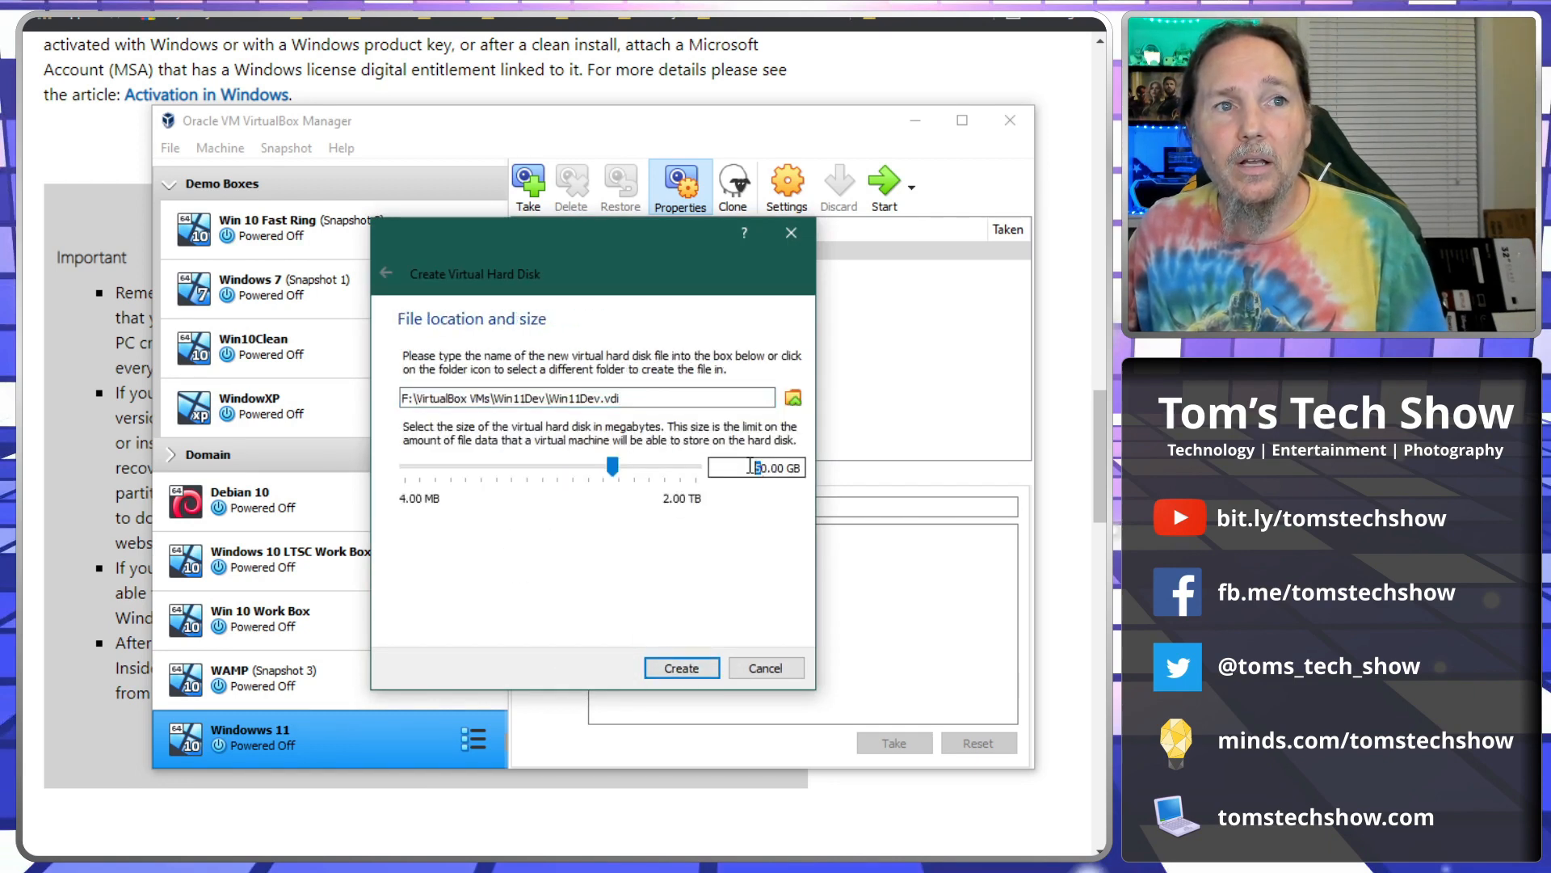
key(Delete)
text(10)
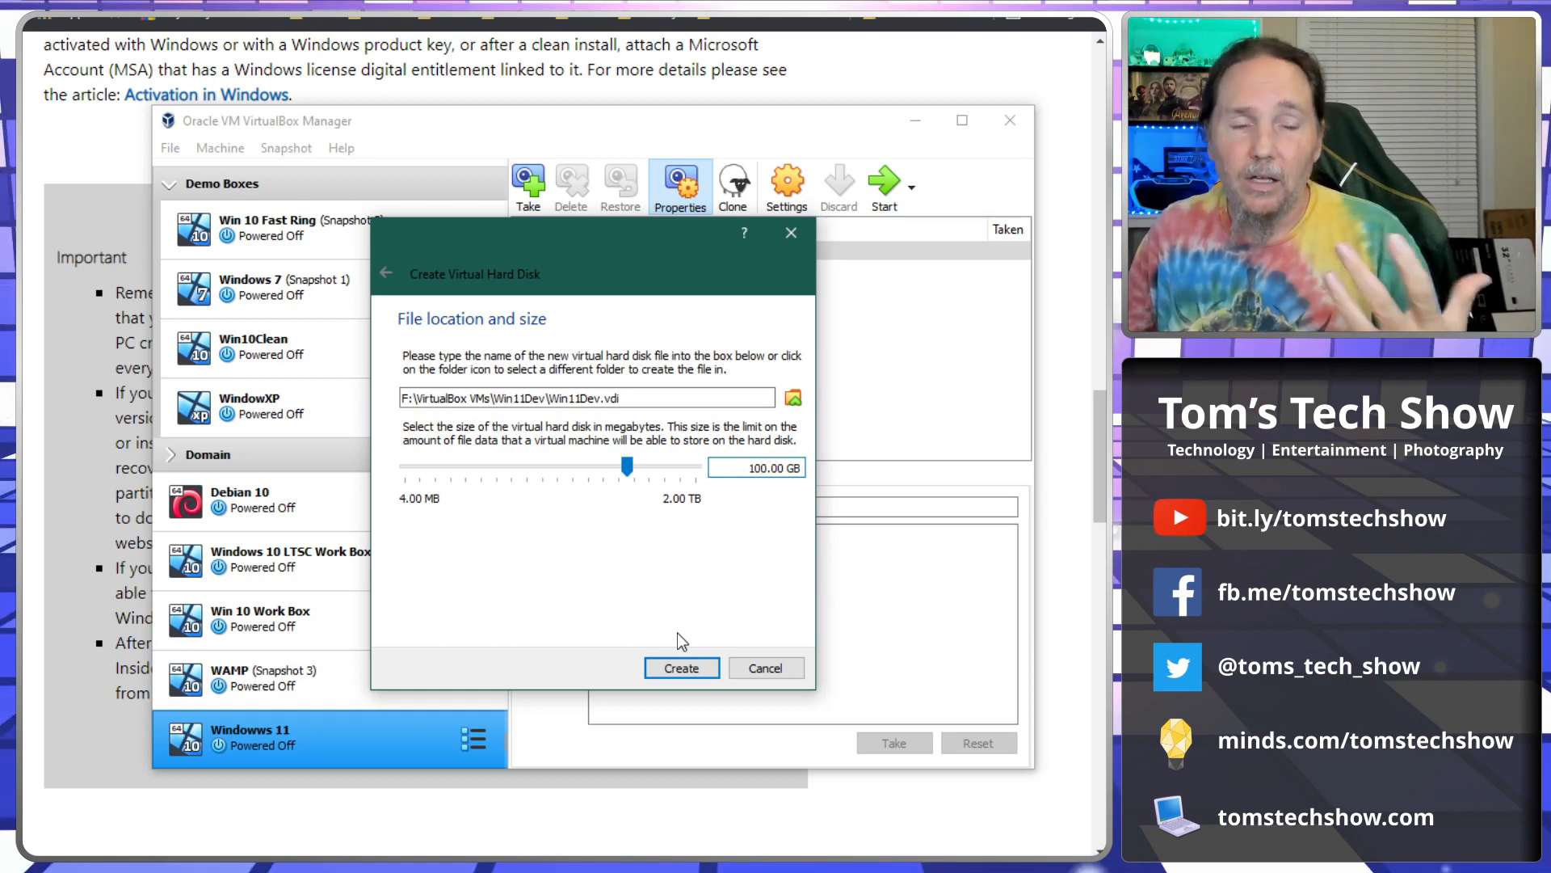
click(668, 670)
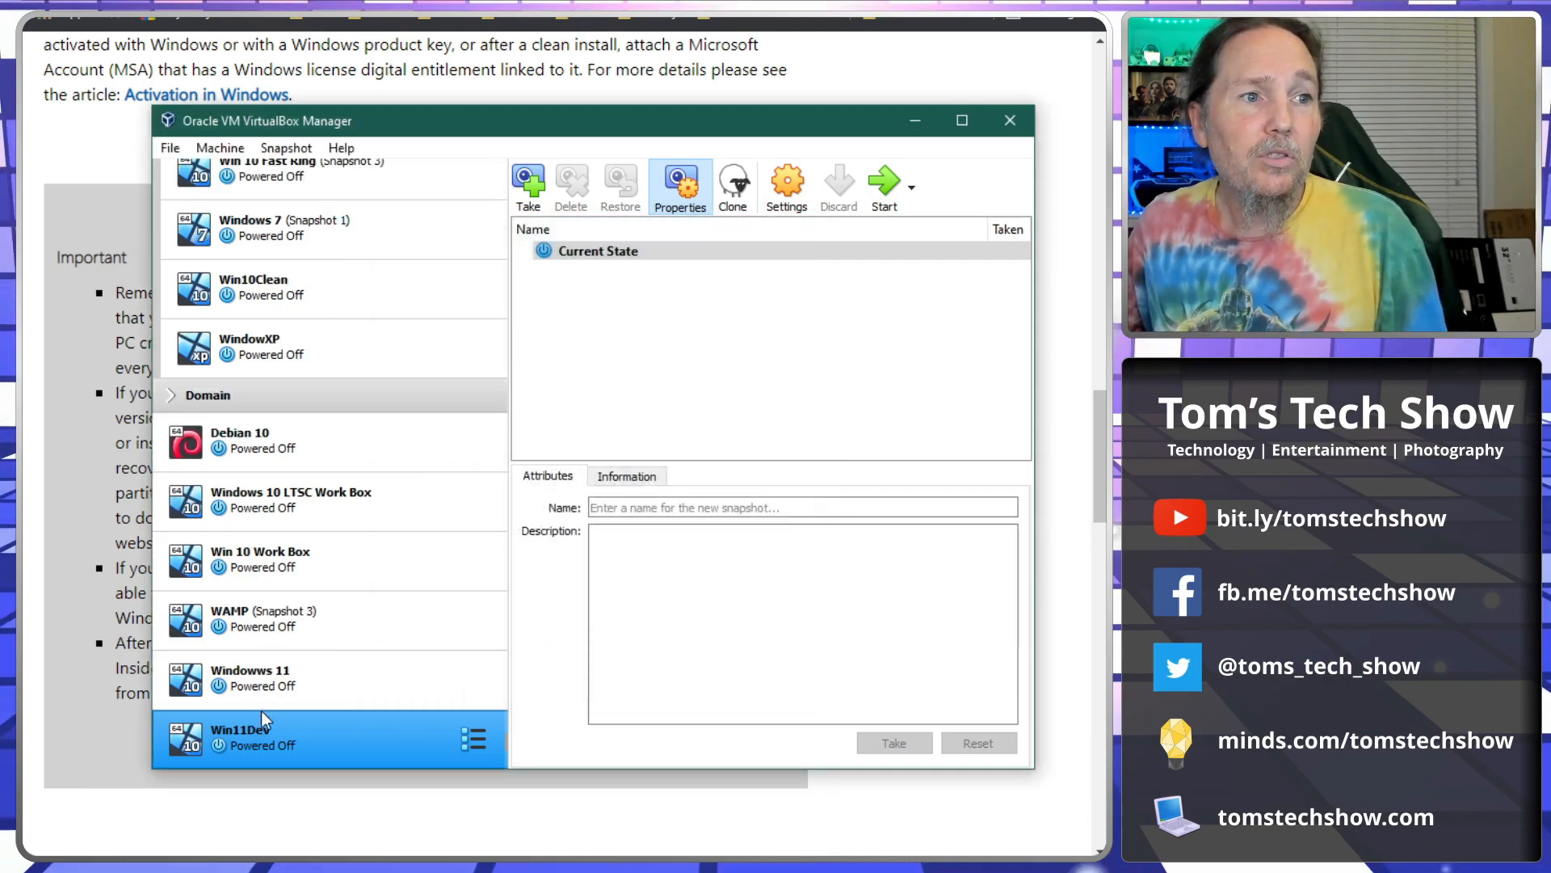
Load the Windows 11 Insider Preview ISO into Win11Dev's empty optical drive and start the machine.
click(800, 194)
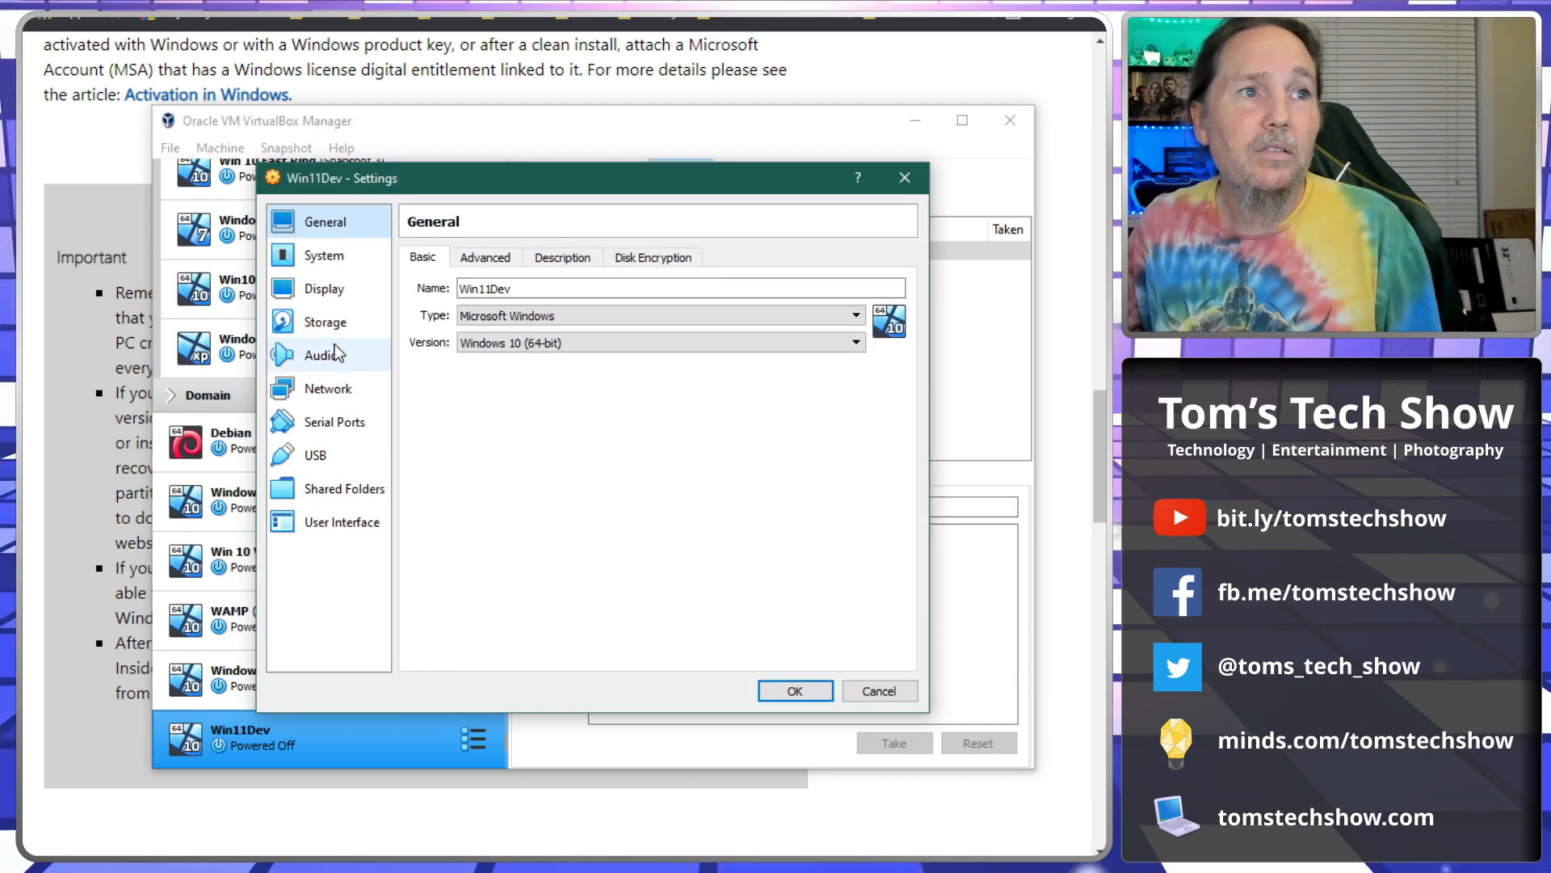
click(325, 322)
click(465, 328)
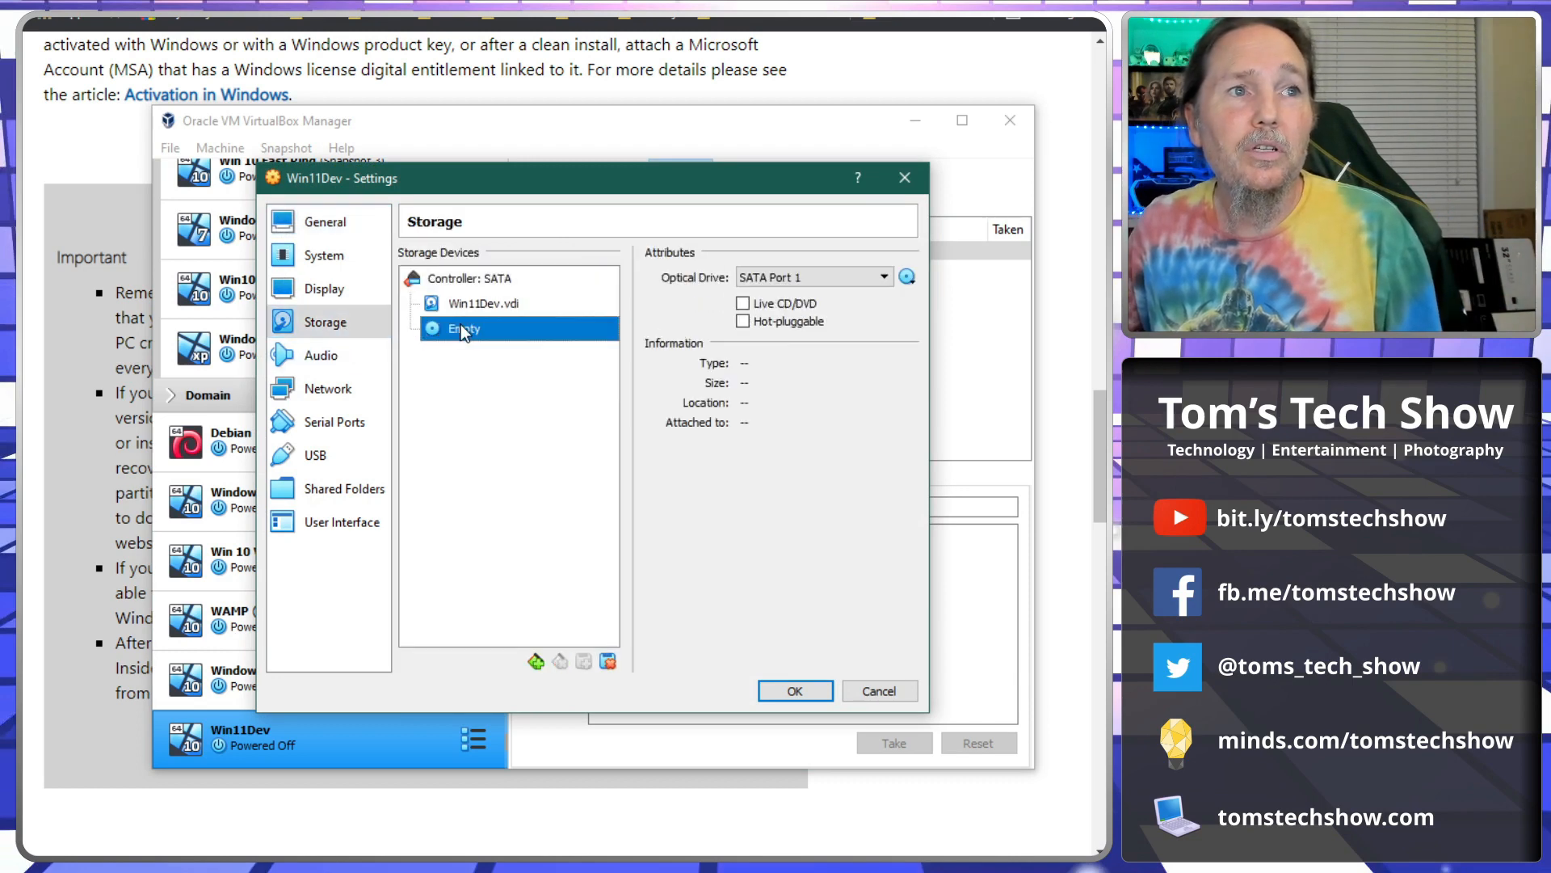
click(909, 277)
click(888, 358)
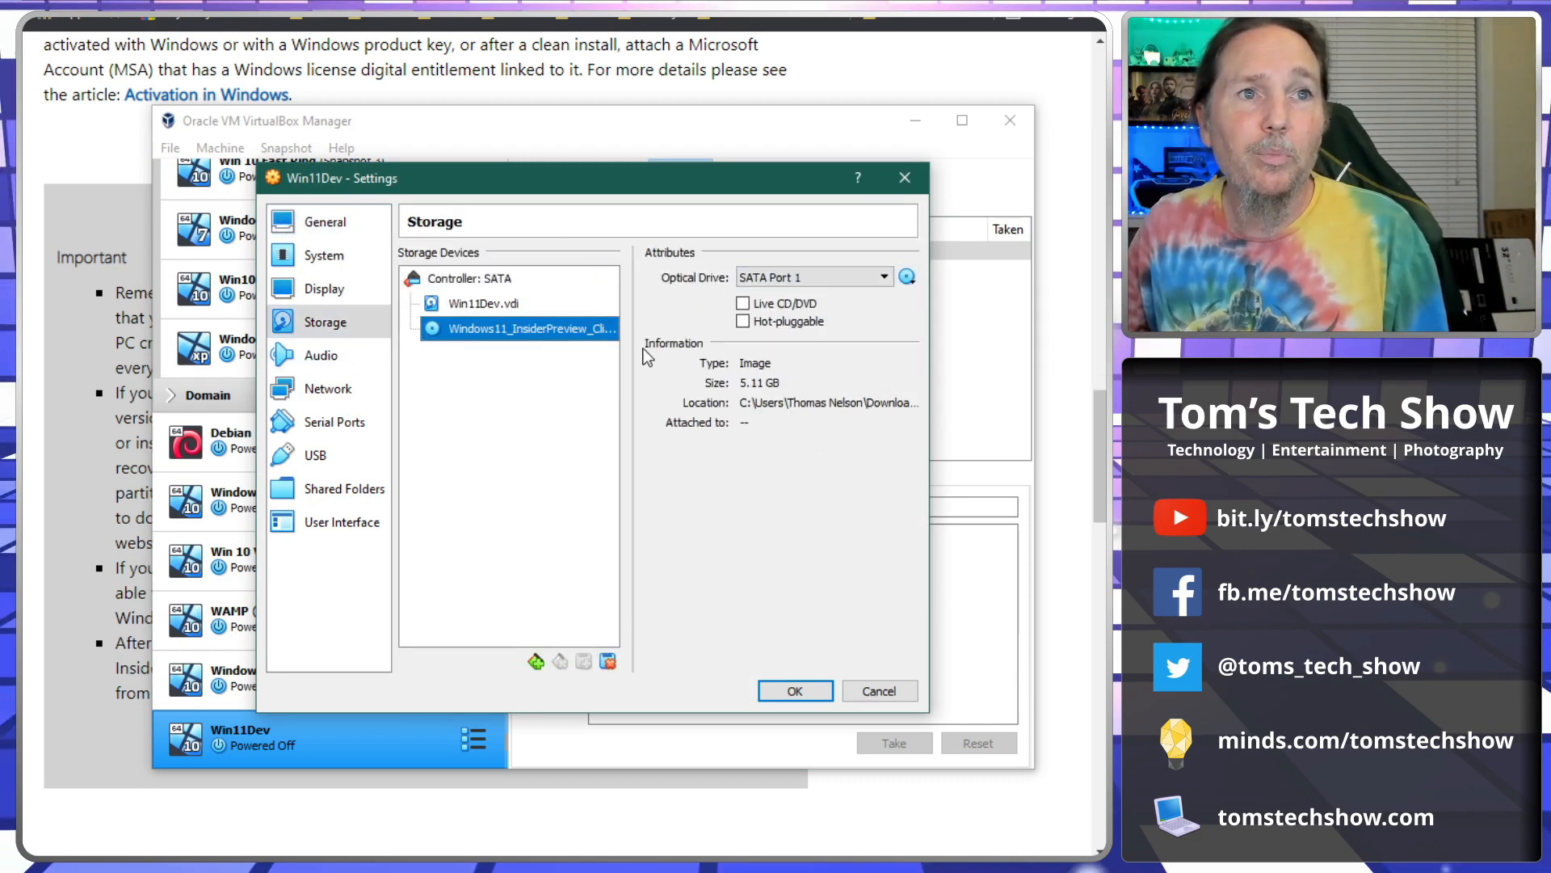
click(782, 689)
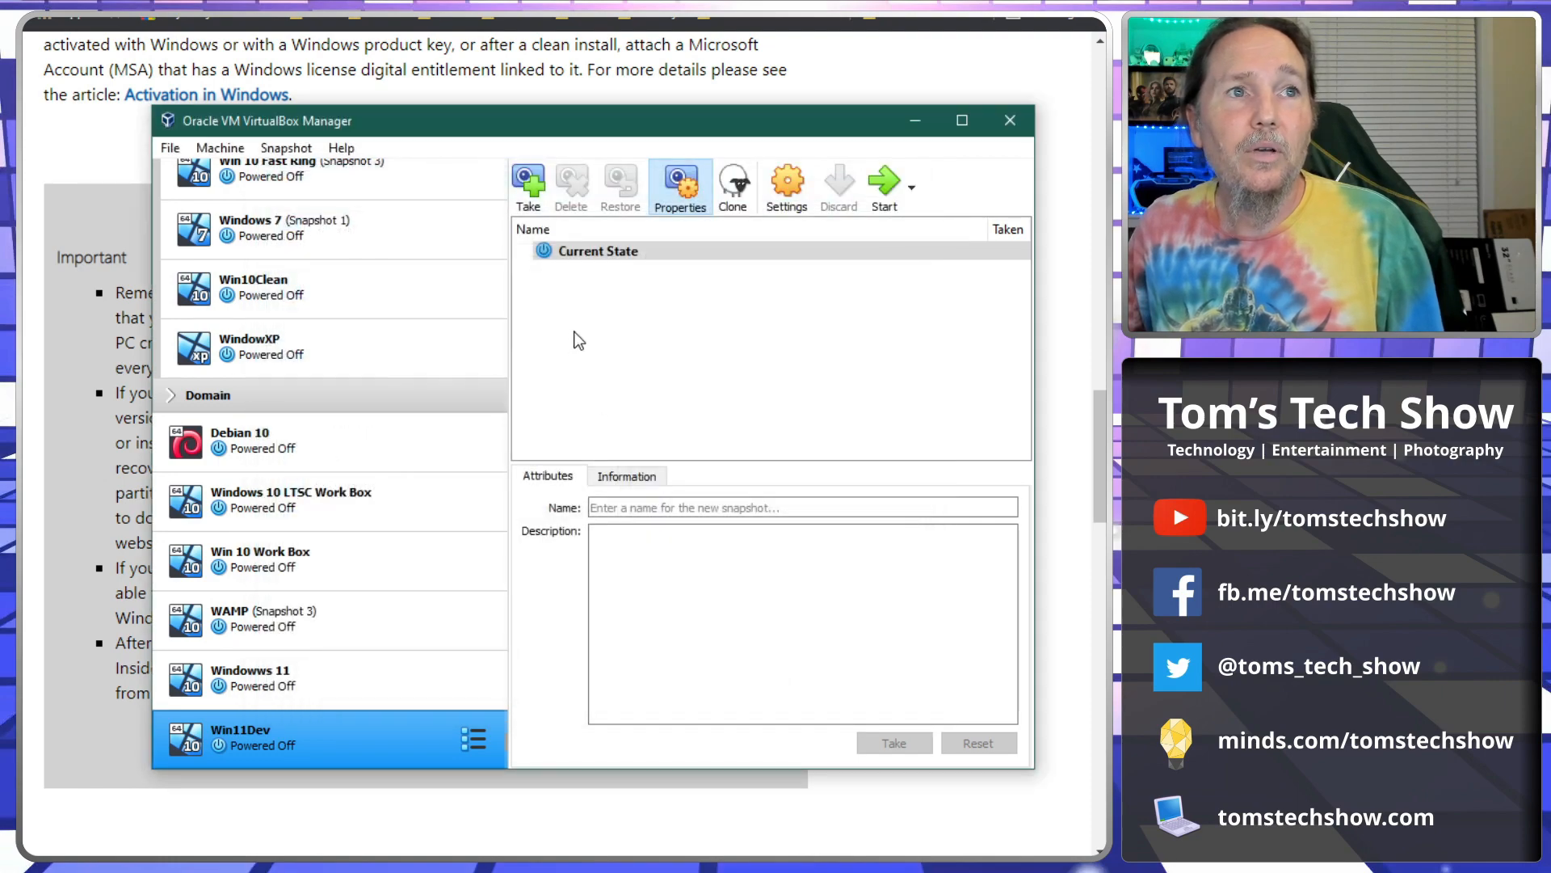
click(883, 191)
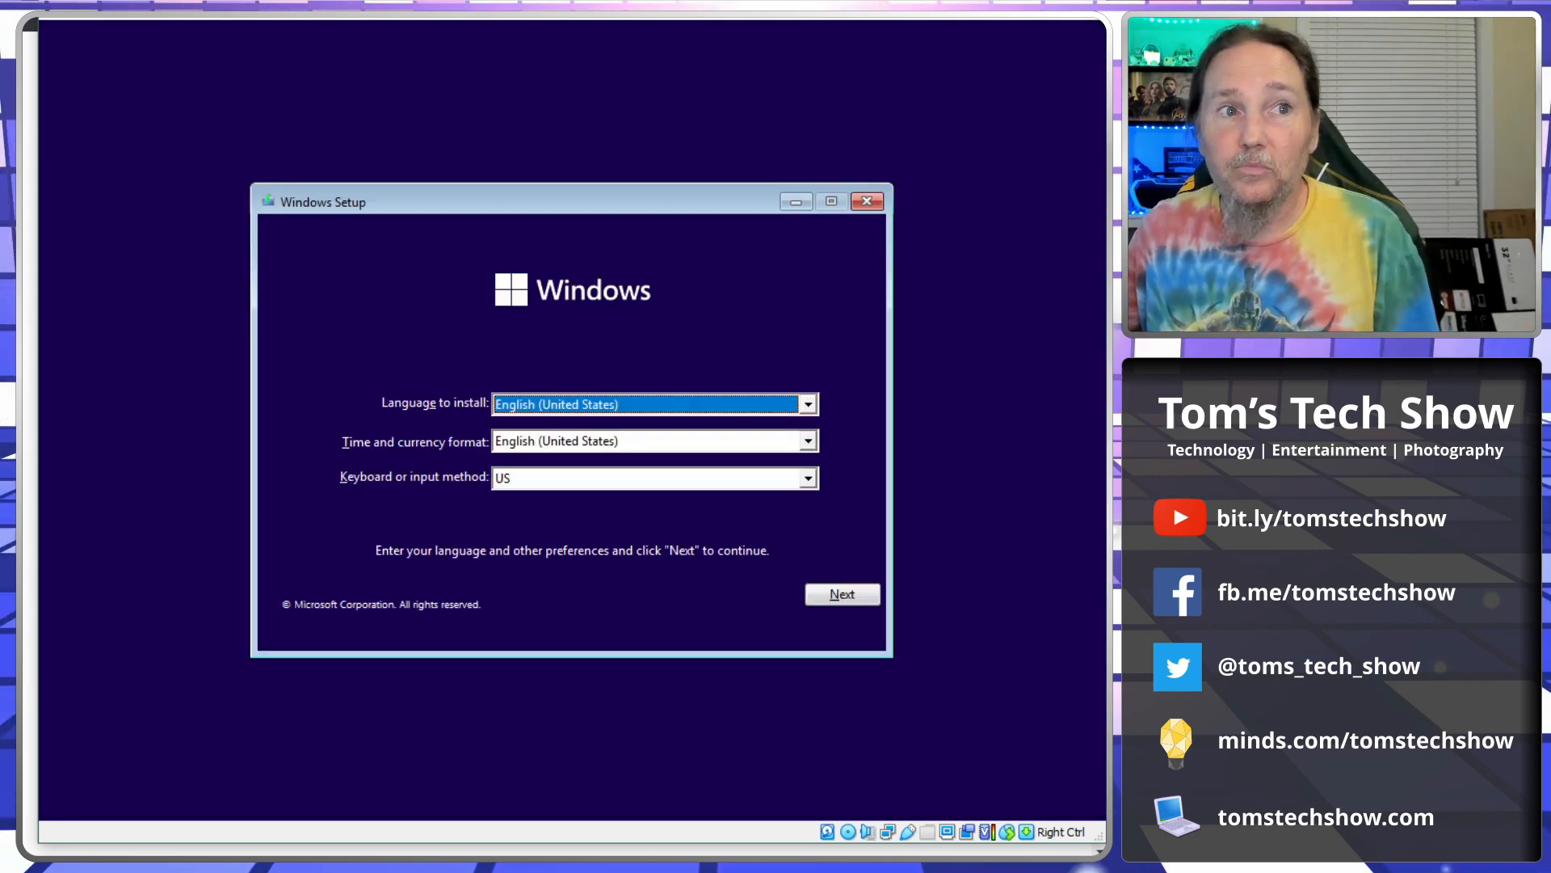
Keep the English (United States) defaults, begin installing, and proceed without a product key.
click(840, 595)
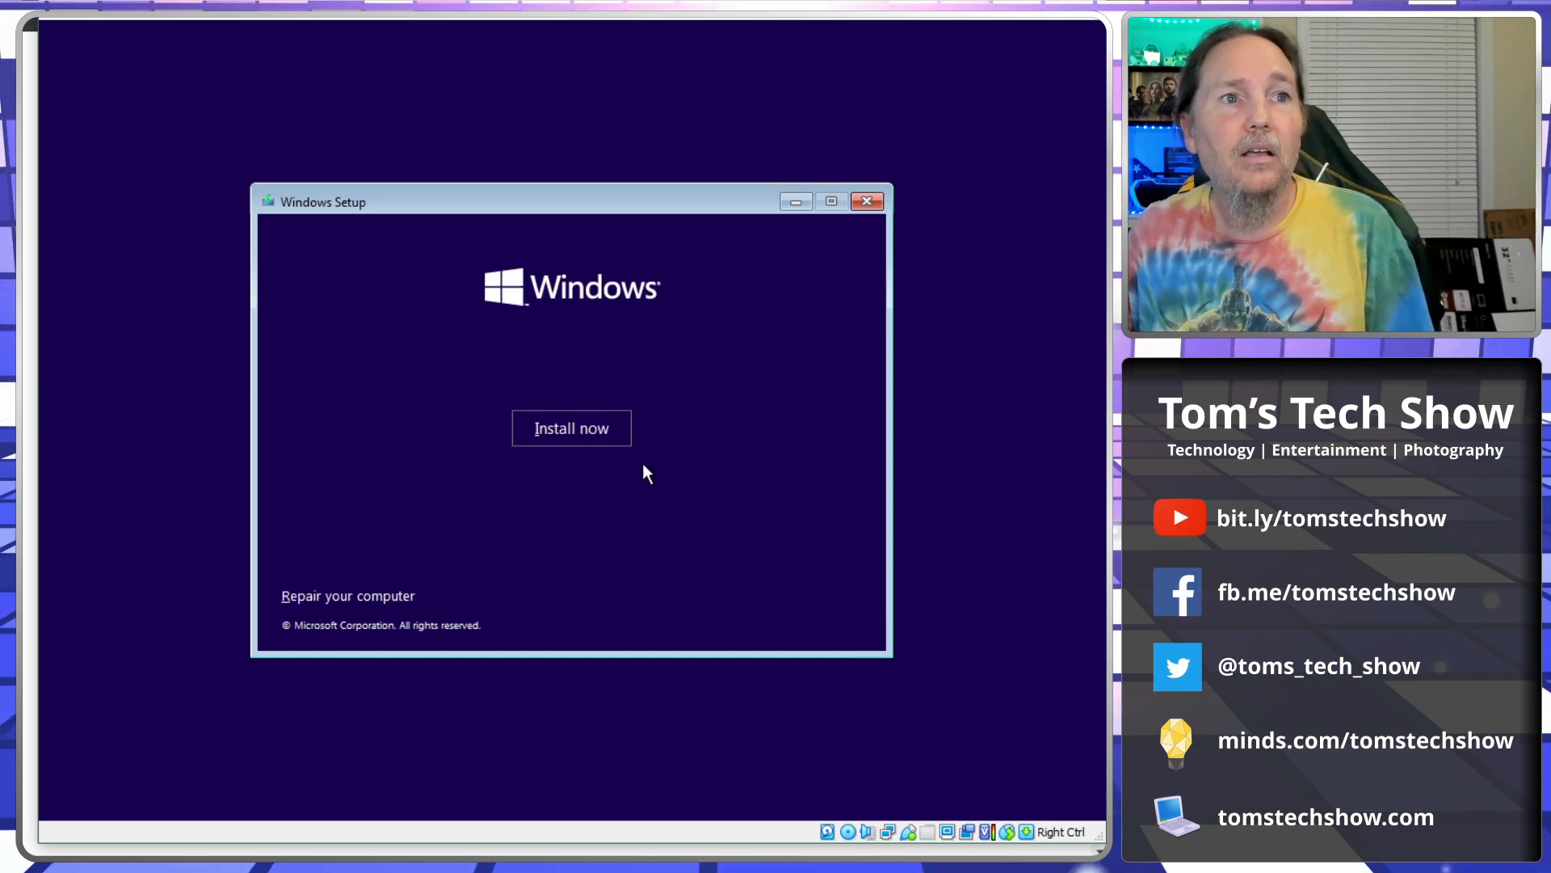
click(552, 433)
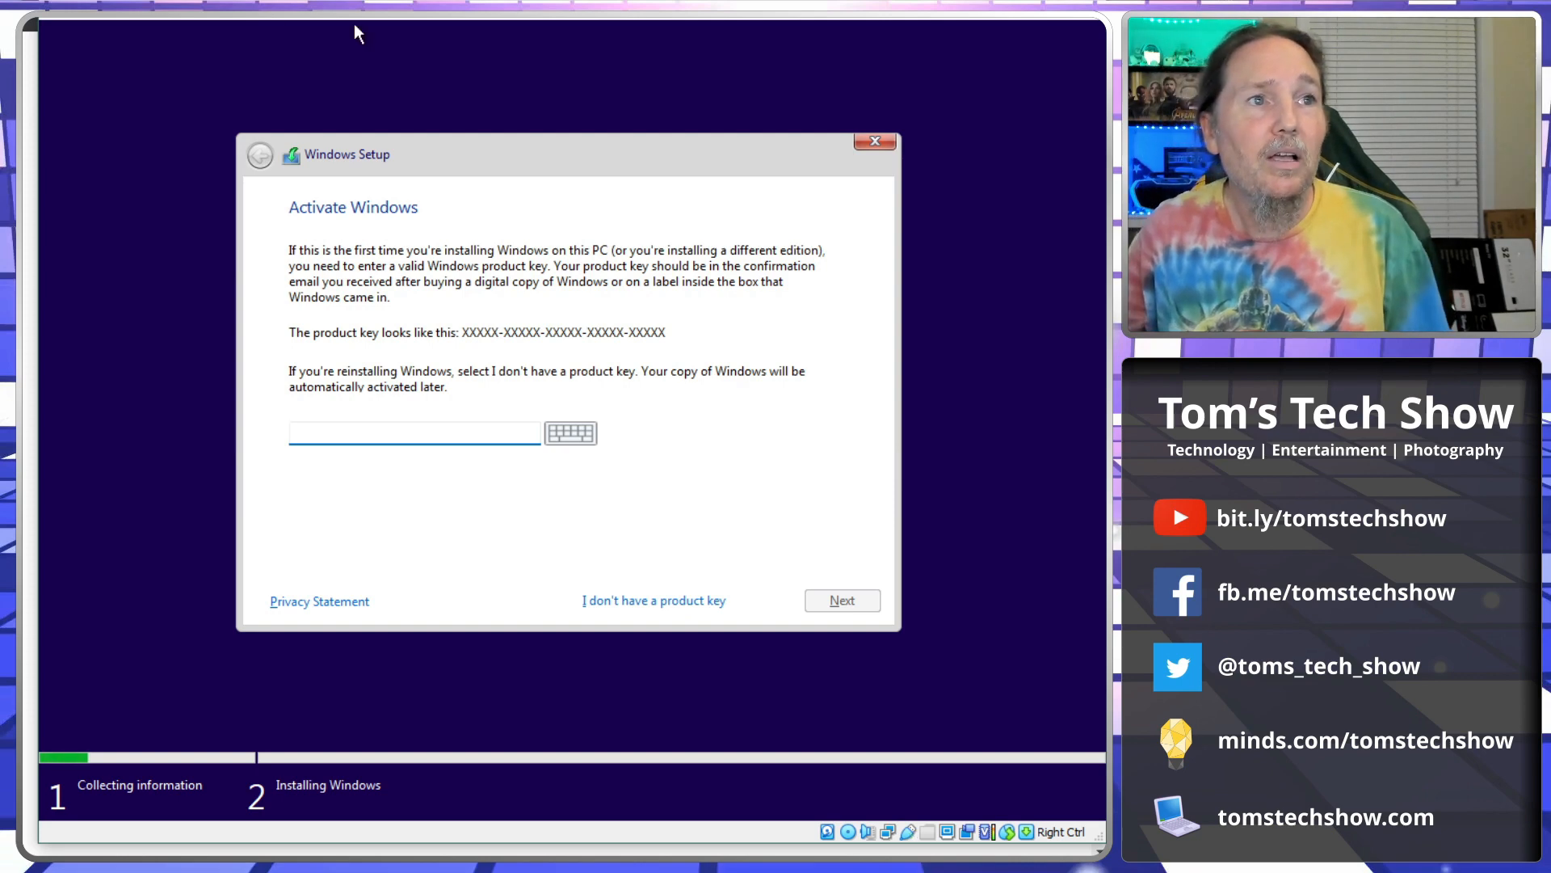
click(646, 599)
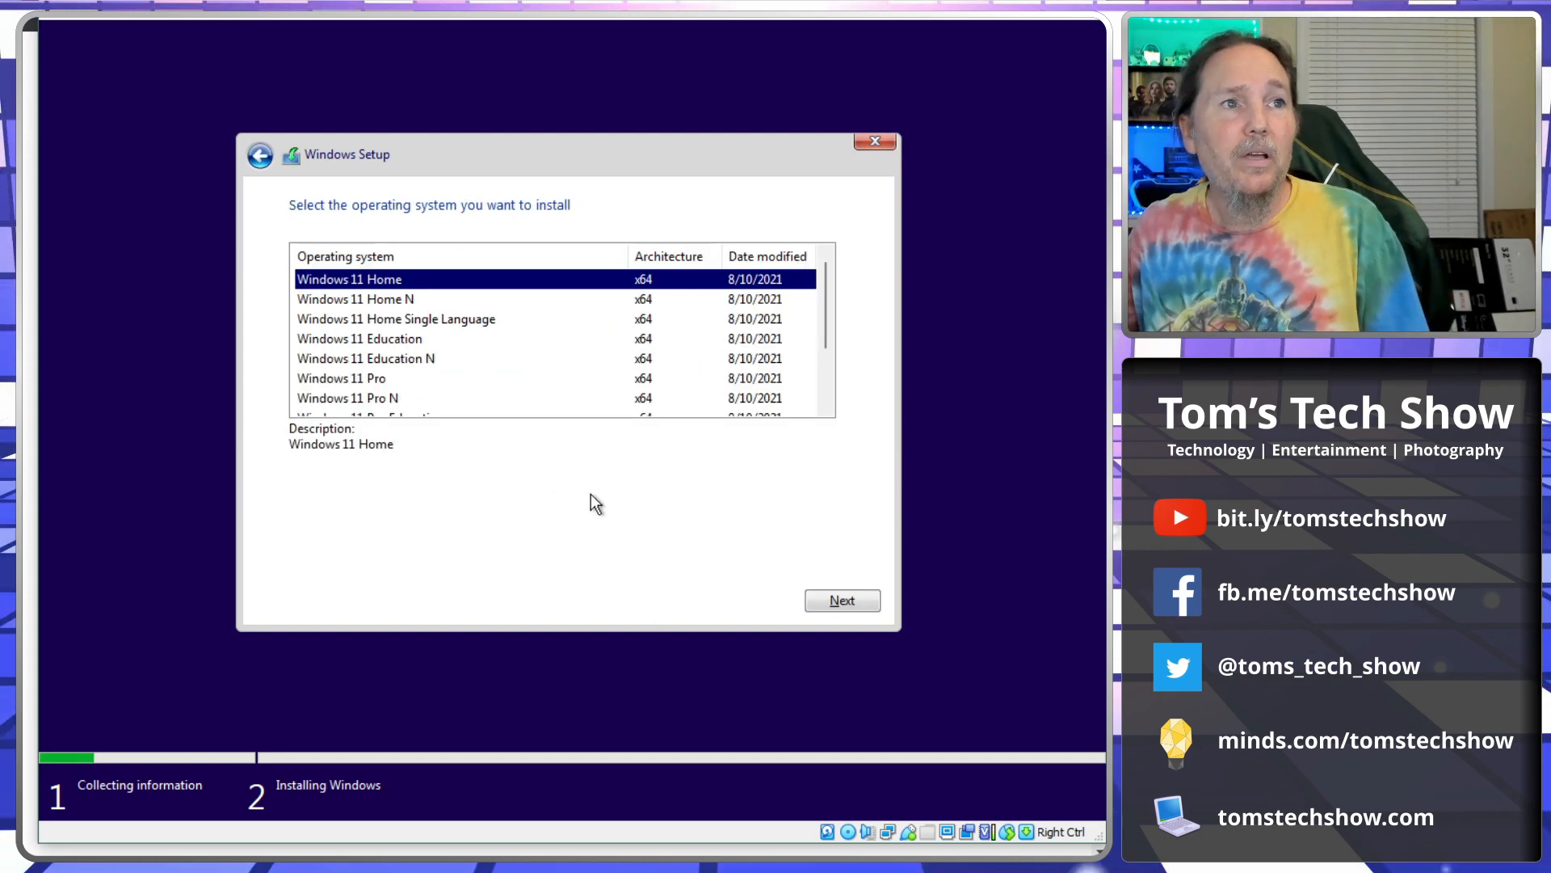
Pick Windows 11 Pro from the operating system list and advance to the license terms.
scroll(485, 348, down, 2)
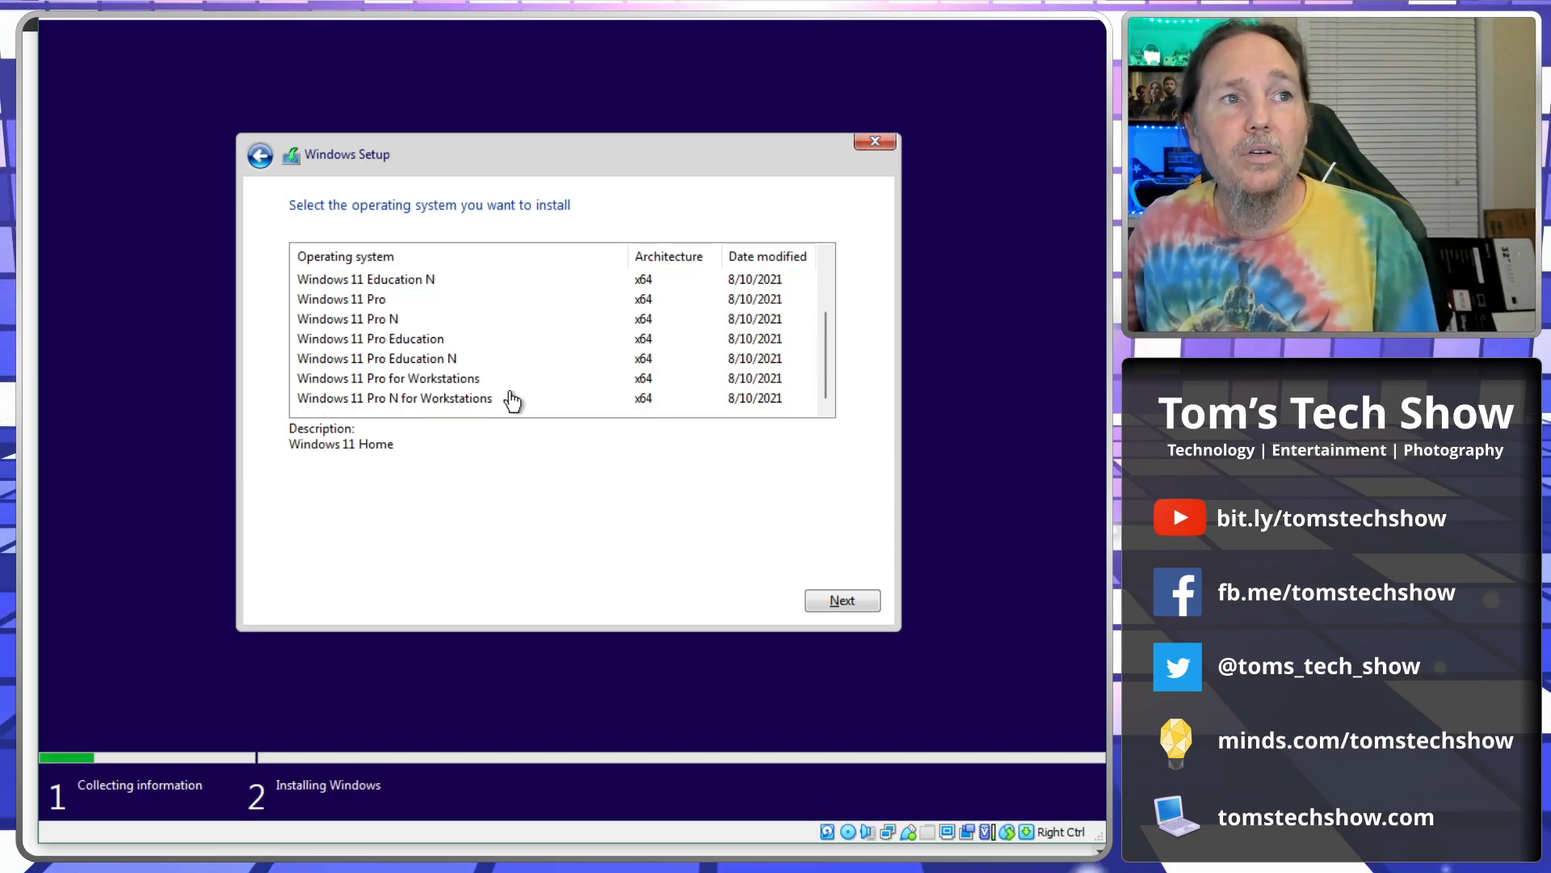
scroll(513, 398, up, 2)
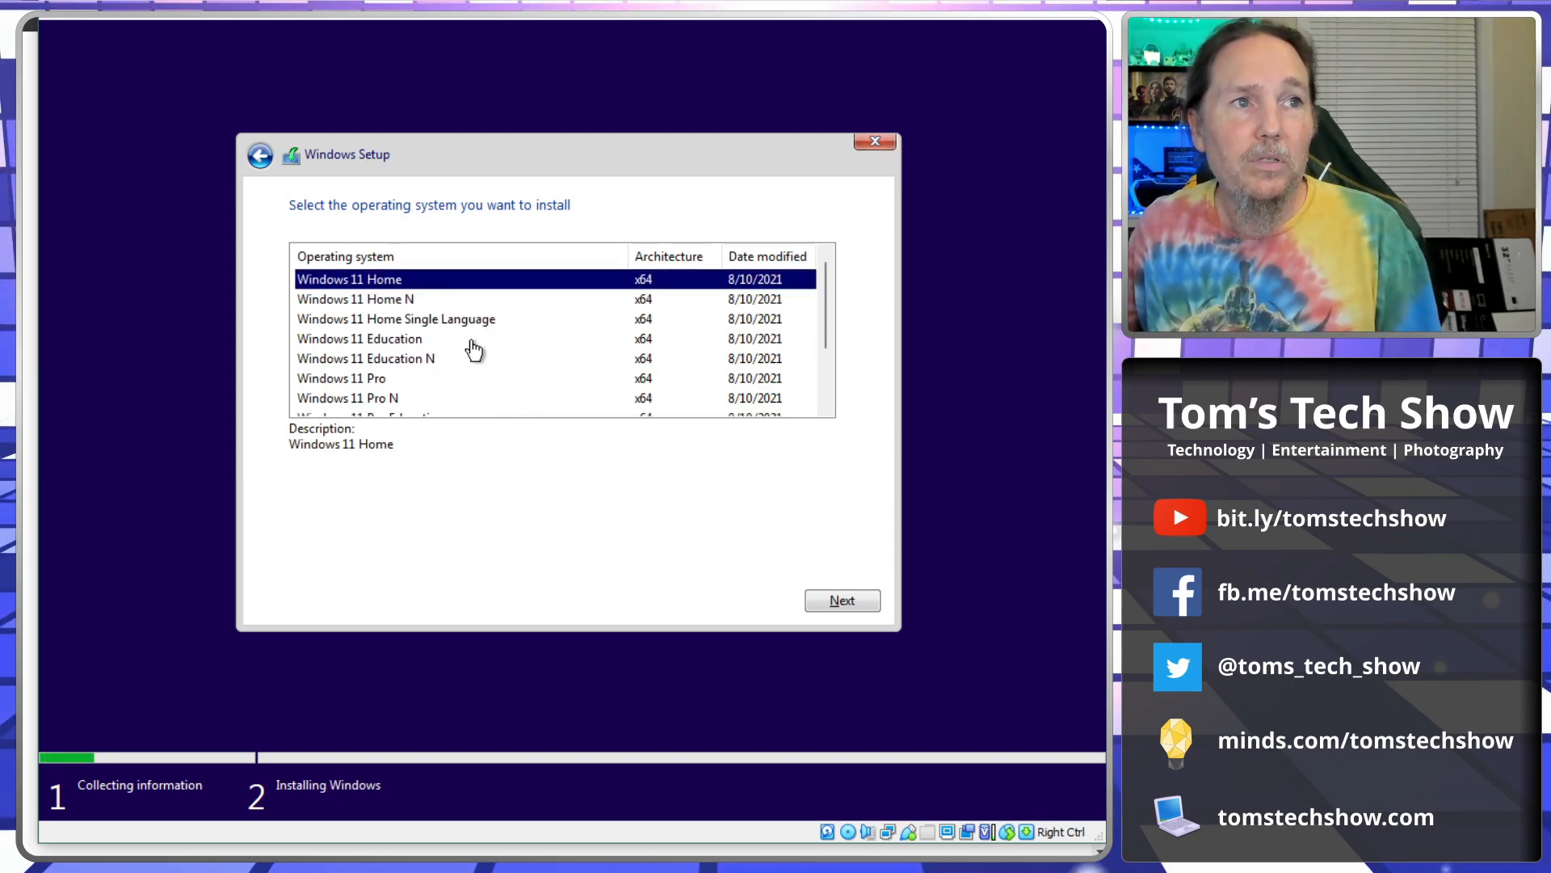
scroll(464, 372, down, 2)
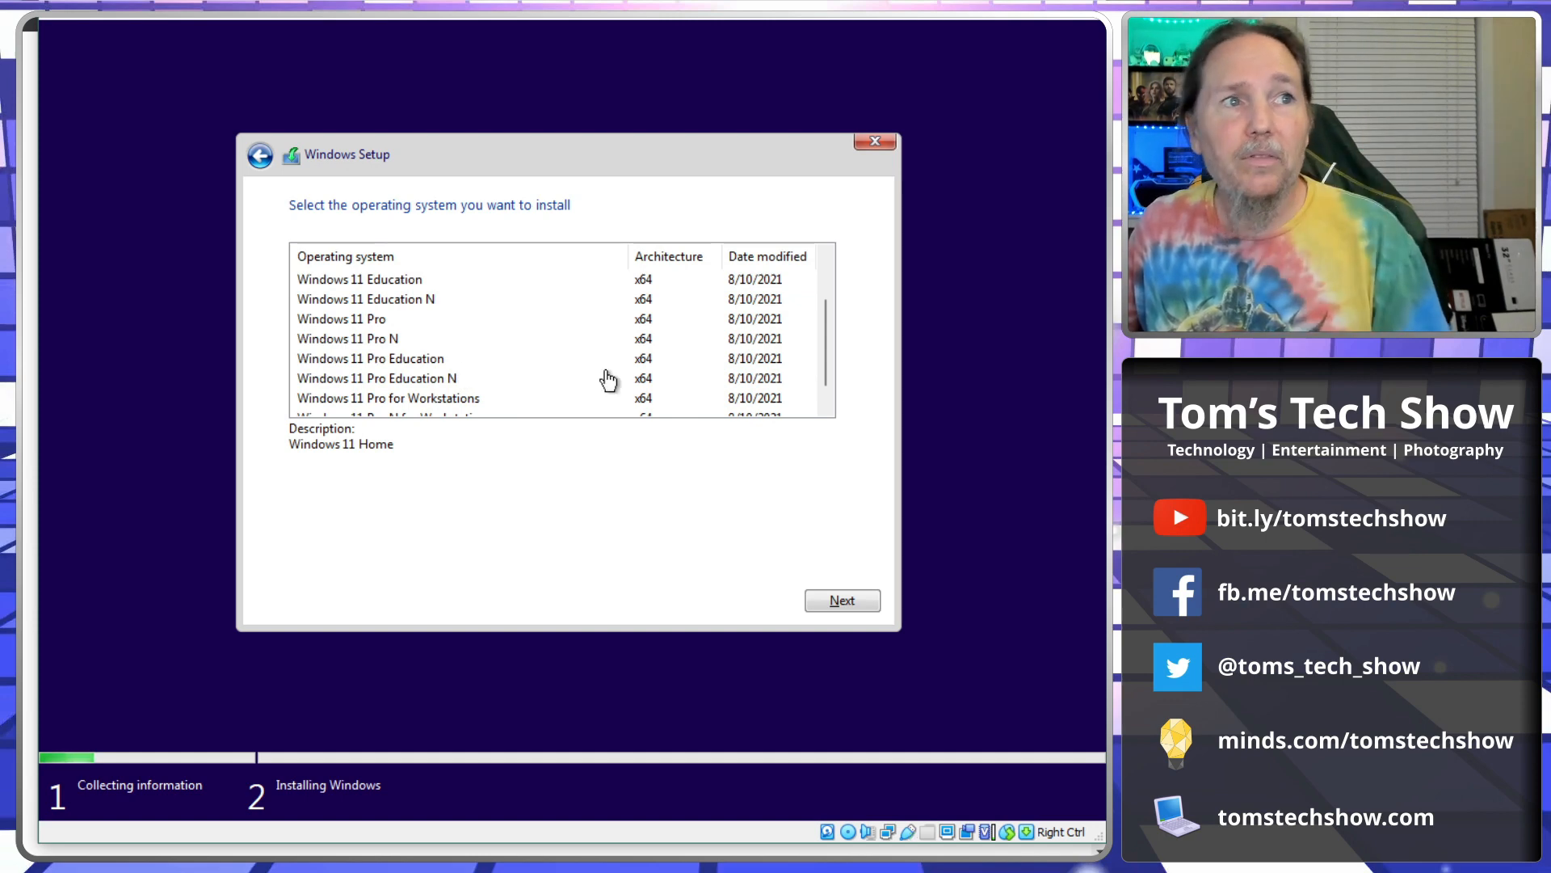
scroll(564, 368, down, 1)
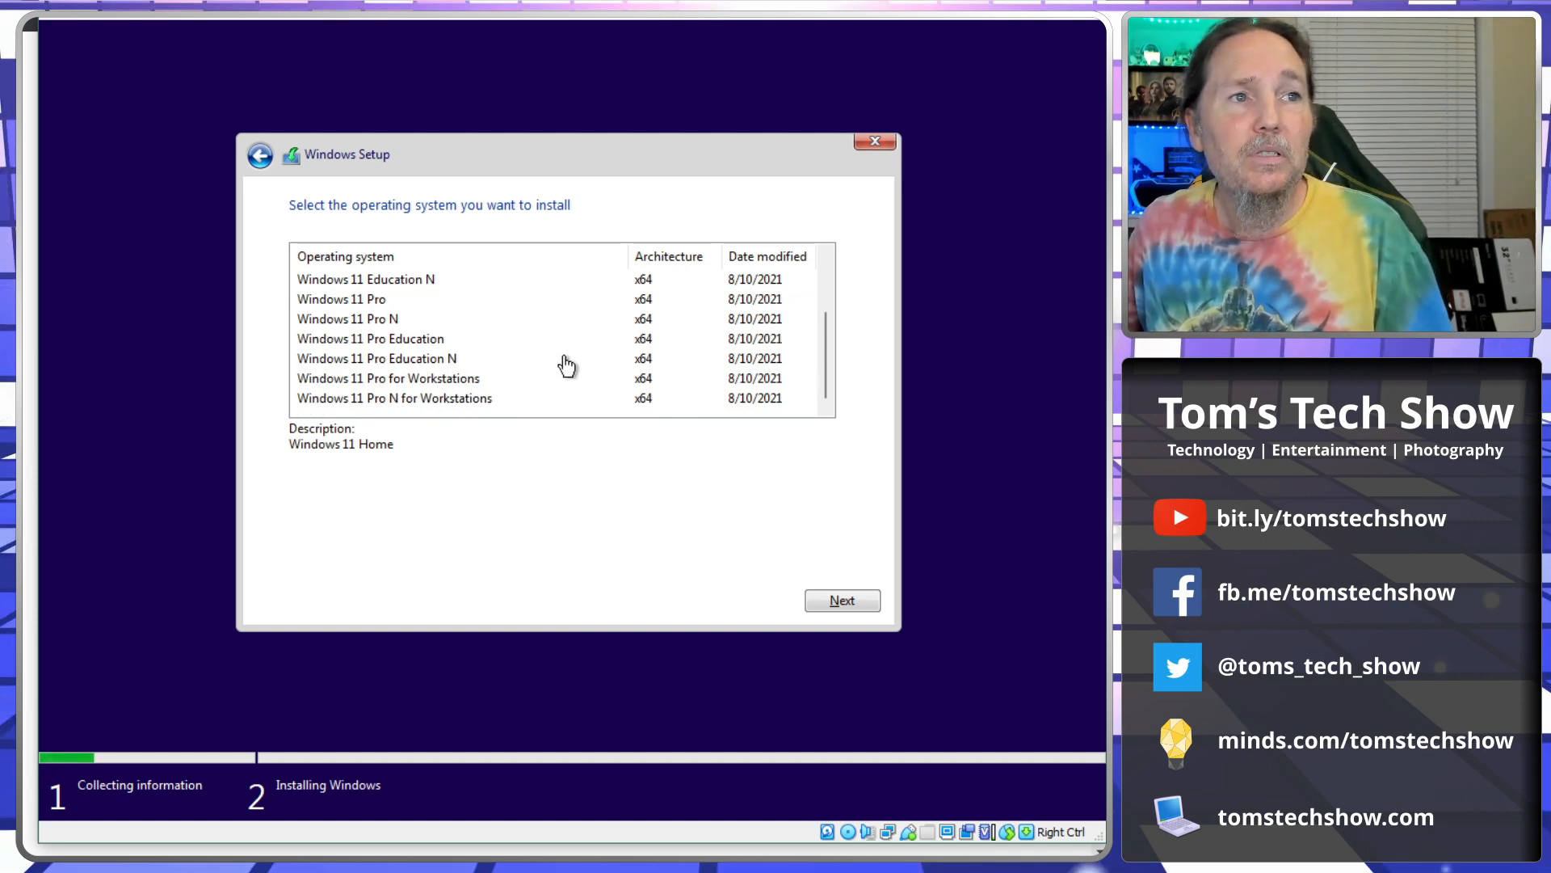
scroll(398, 346, up, 2)
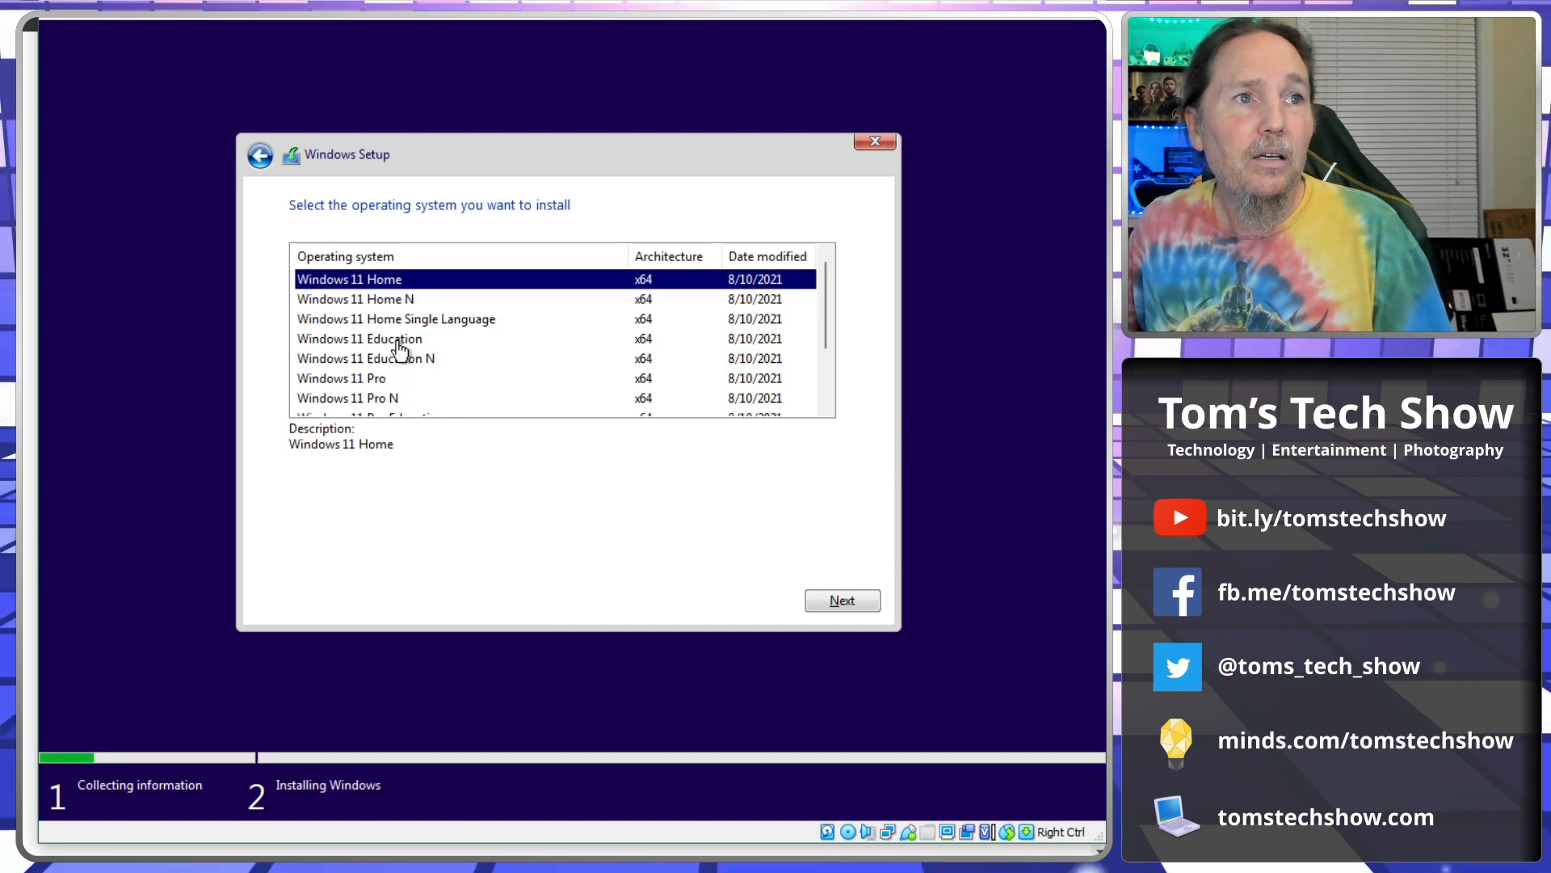
scroll(404, 349, down, 2)
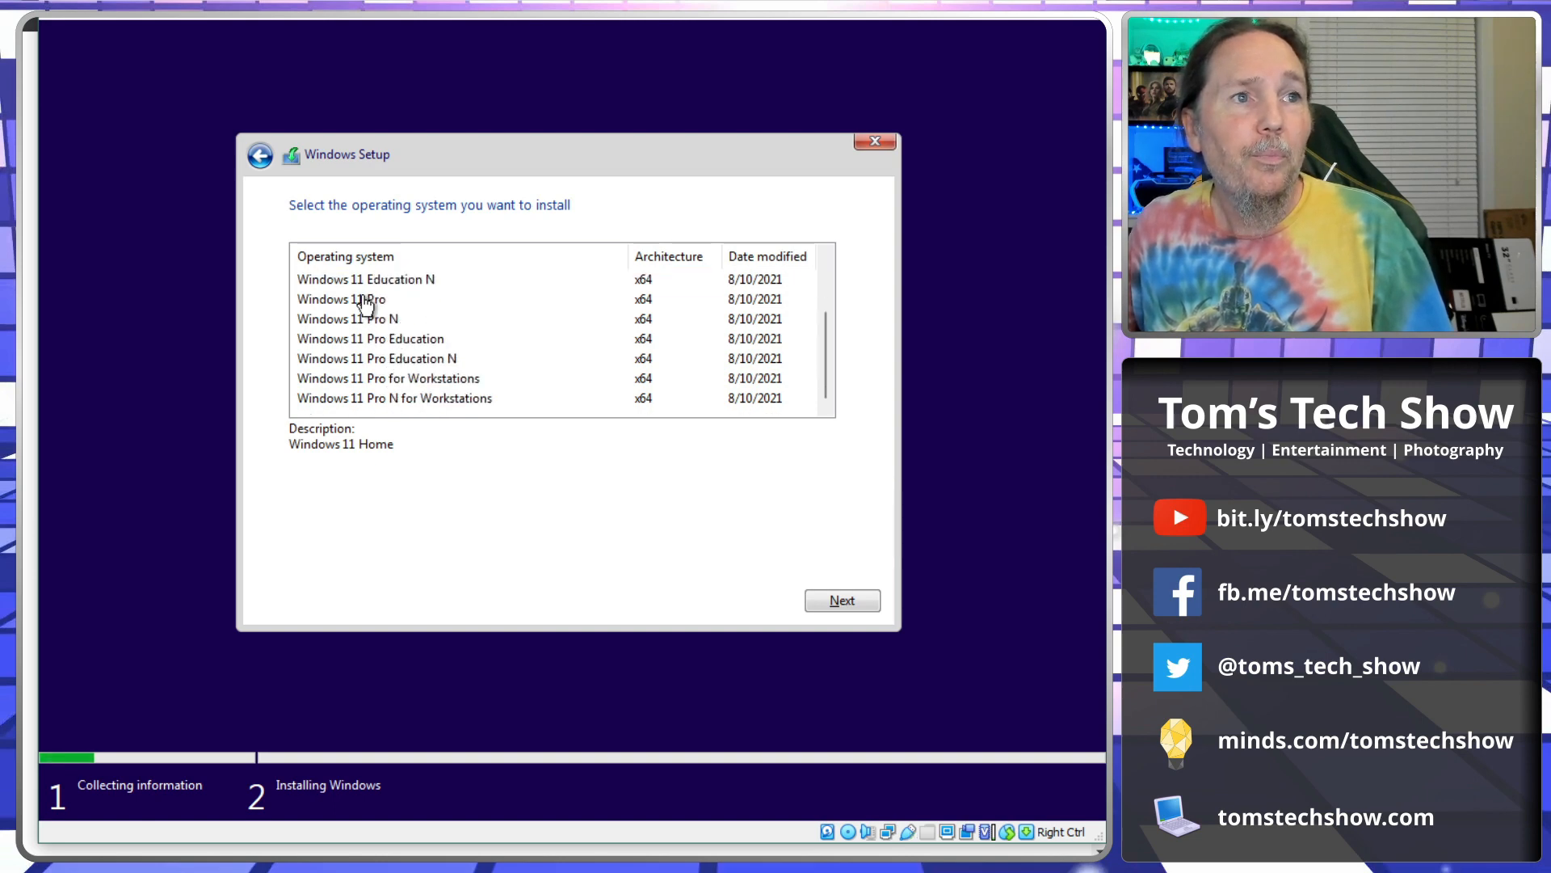
scroll(501, 384, up, 2)
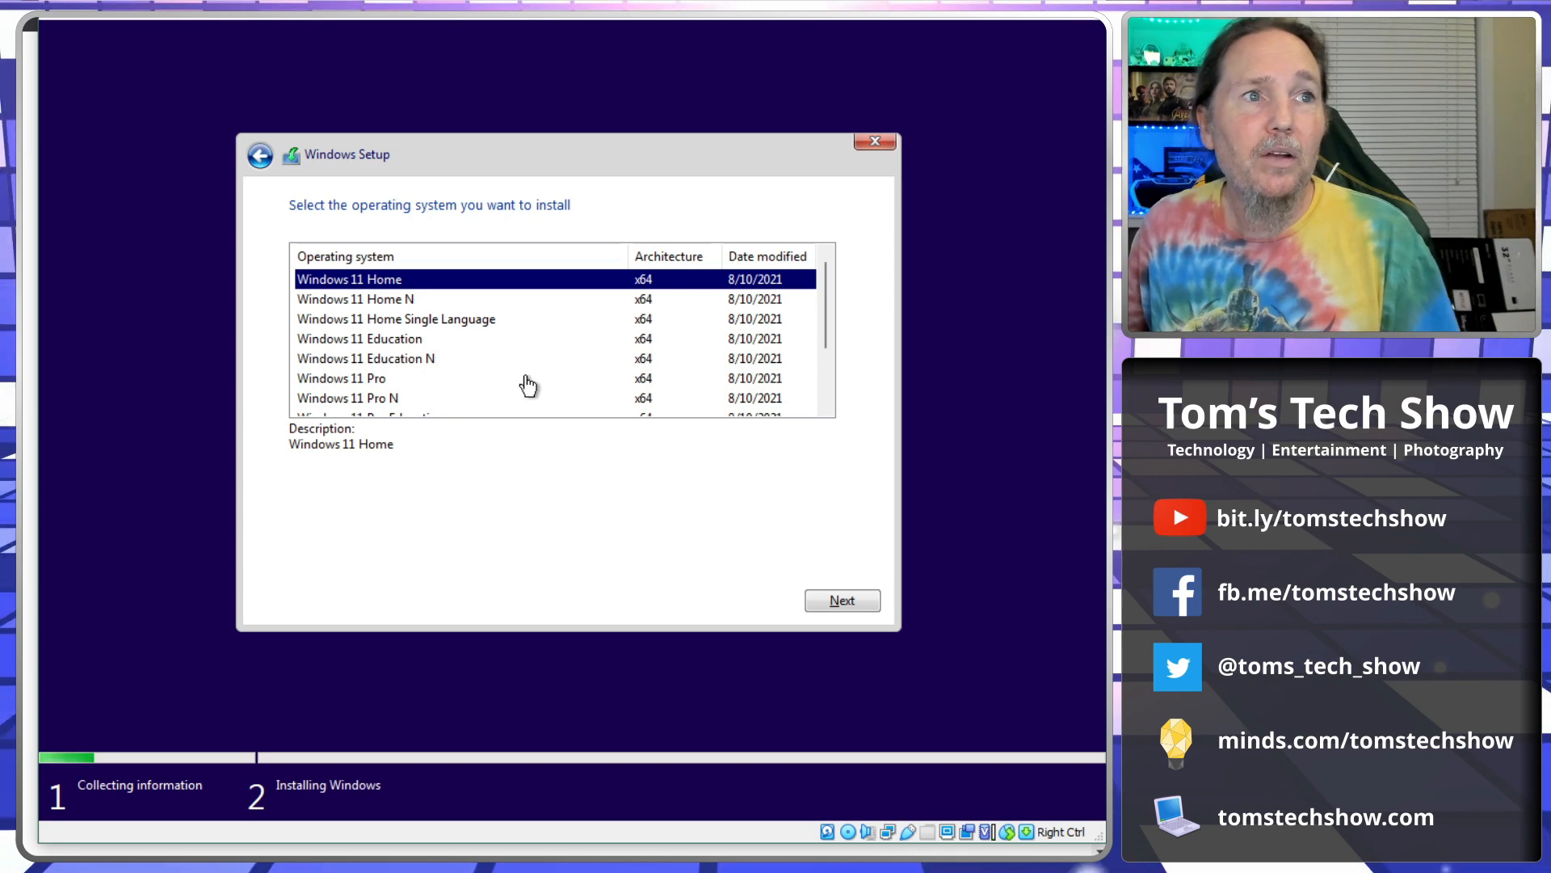
click(387, 380)
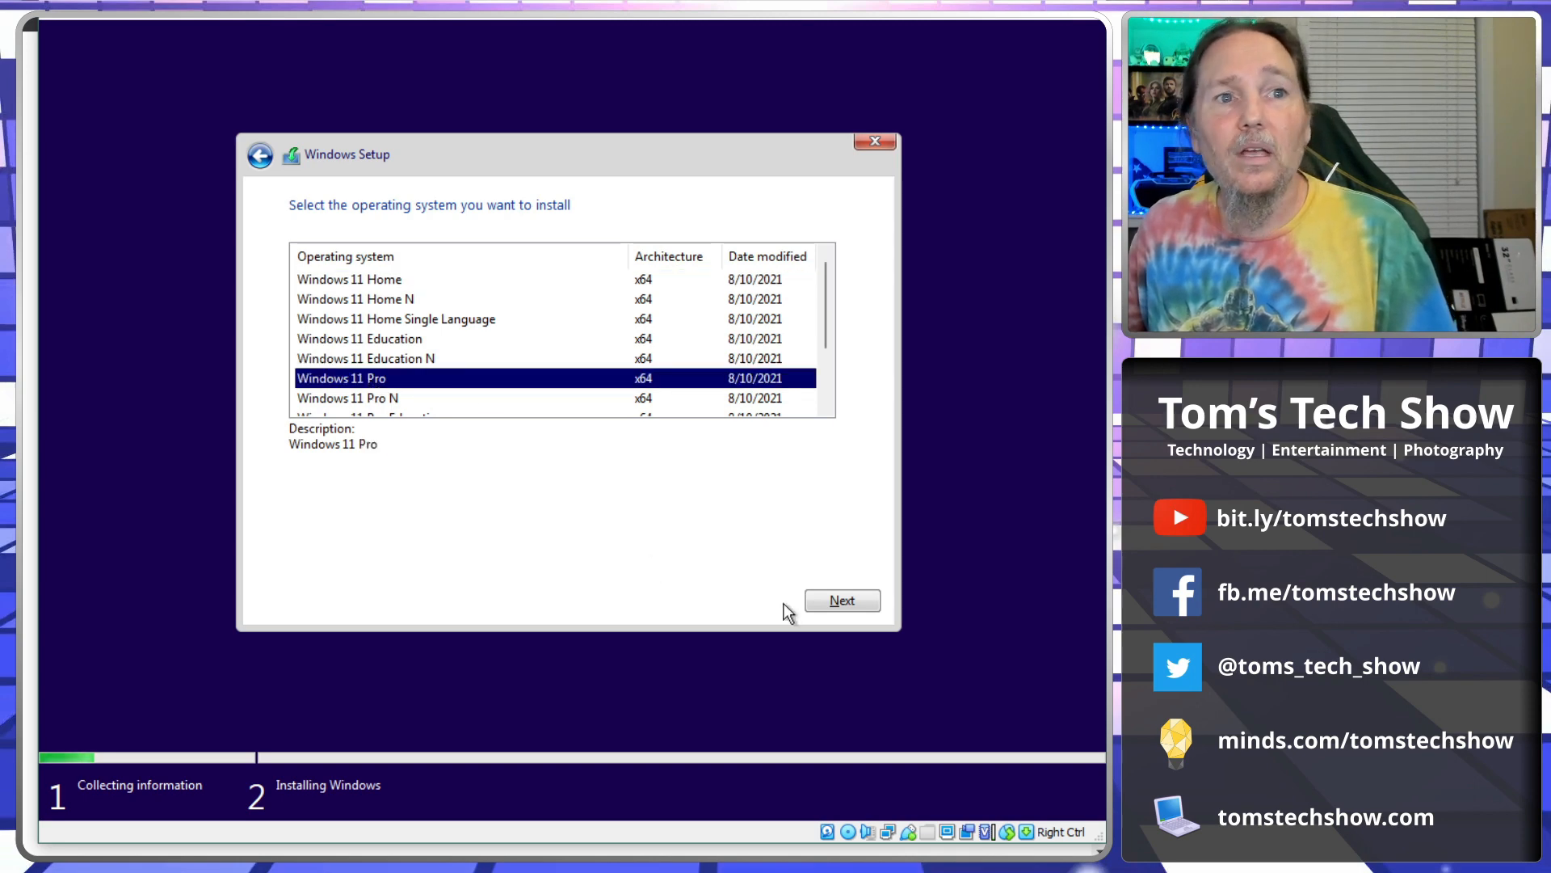
click(839, 601)
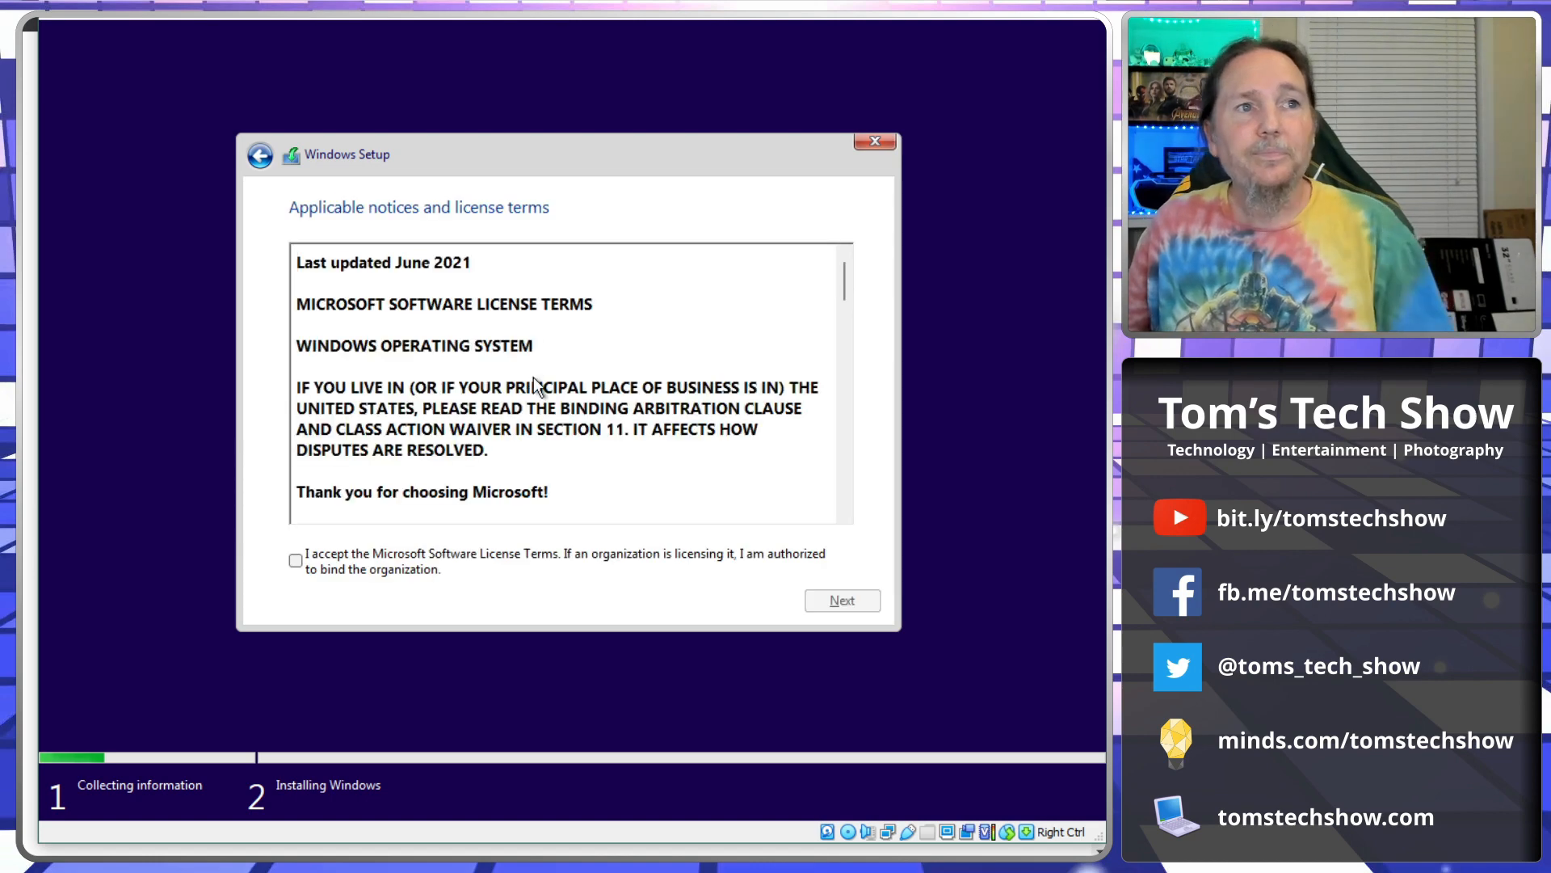
Accept the license terms and choose a Custom install onto Drive 0's 100 GB unallocated space.
click(296, 560)
click(841, 600)
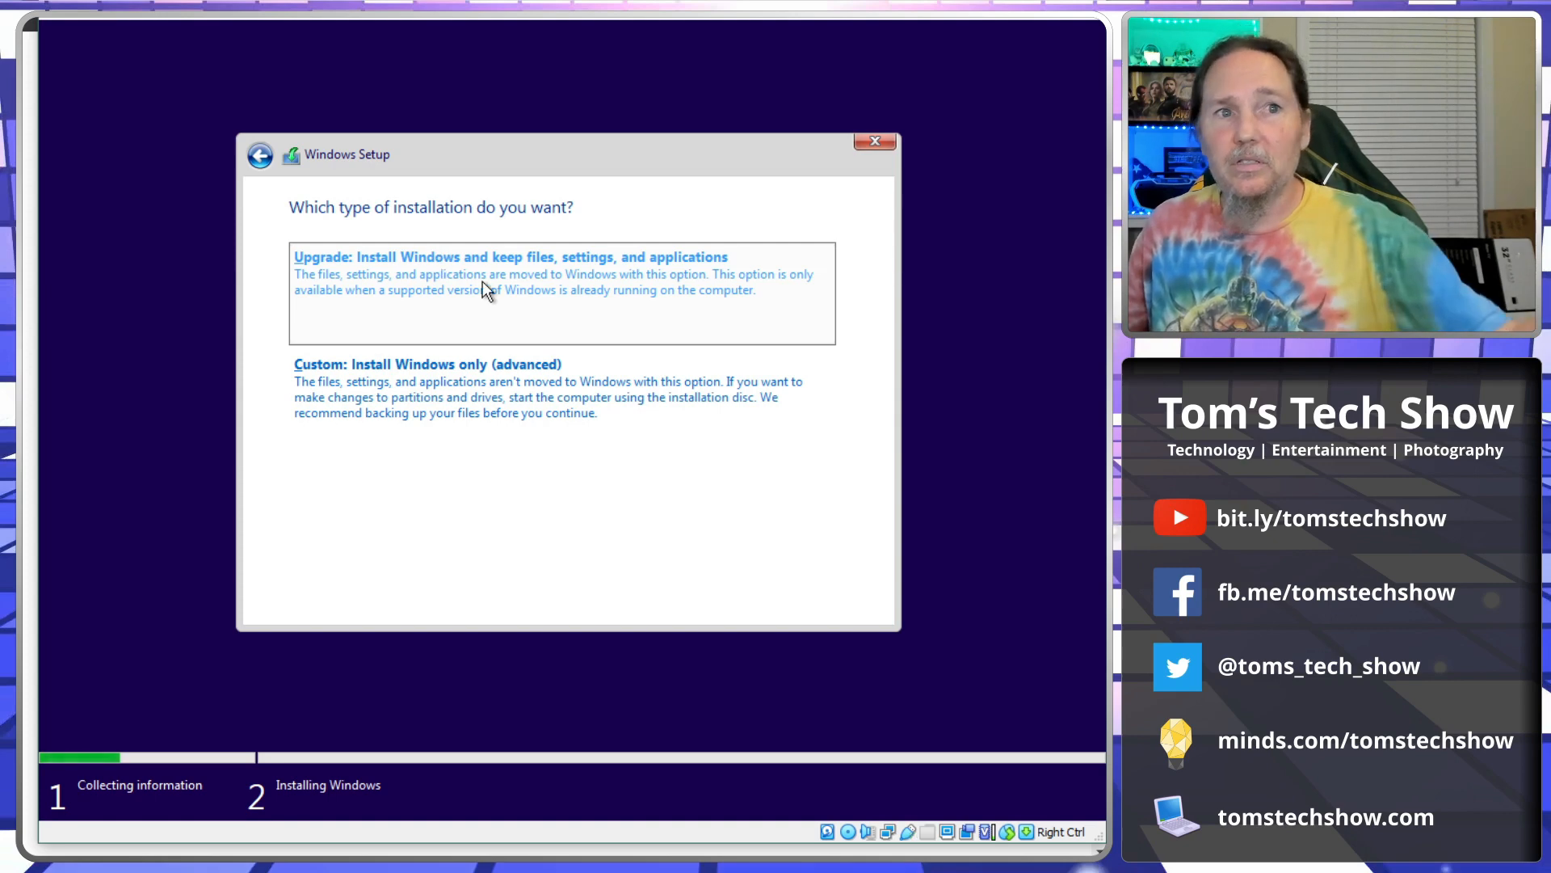
click(508, 400)
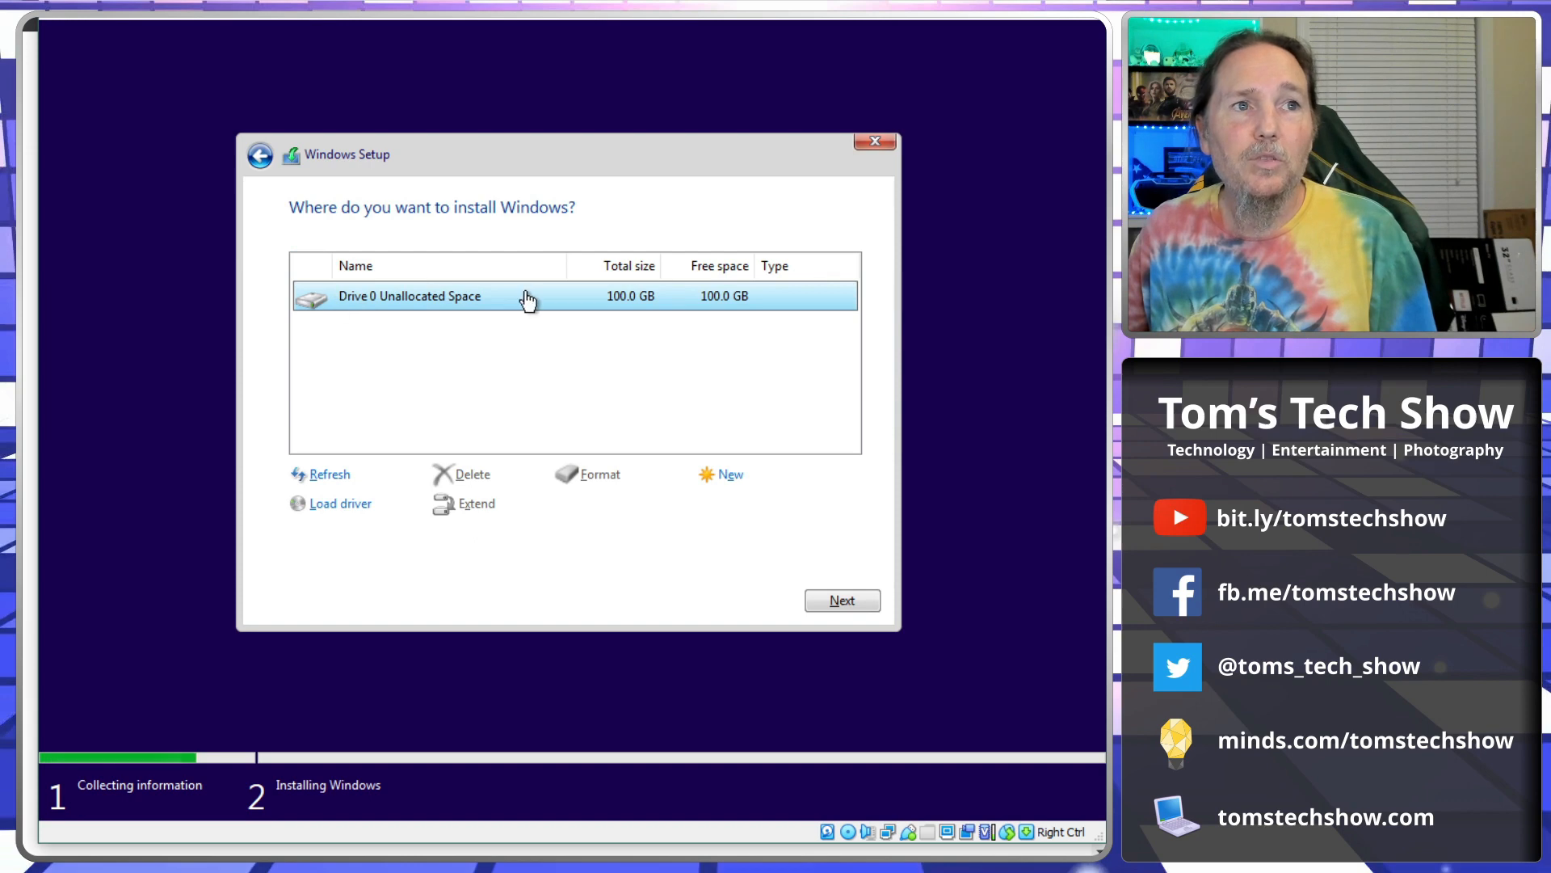
click(845, 605)
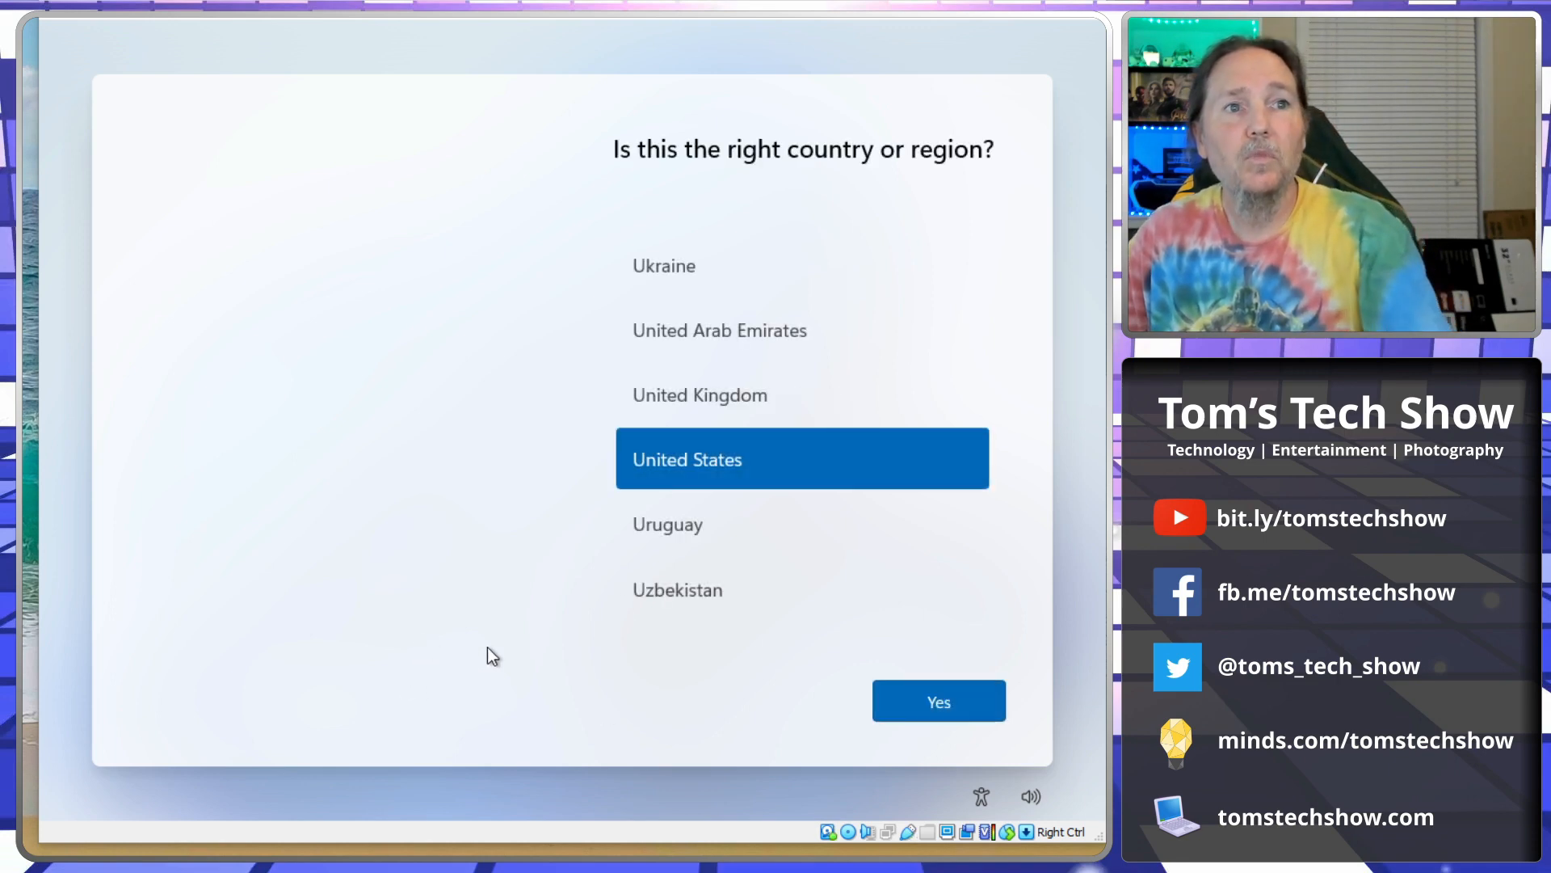
Confirm United States as the country, then skip the OOBEKEYBOARD error screen.
click(941, 703)
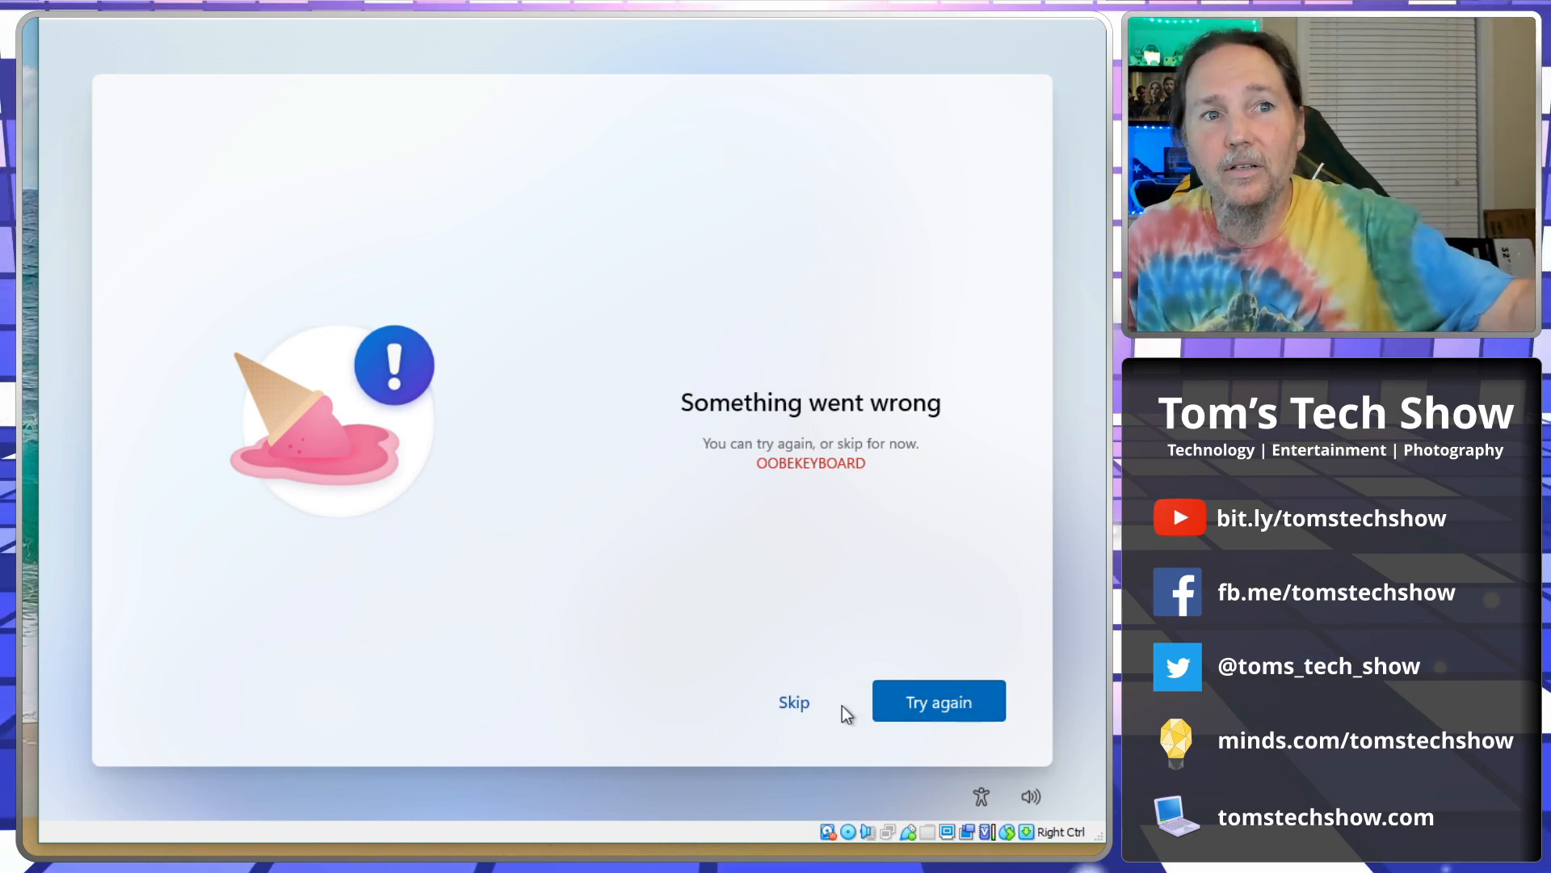
click(798, 703)
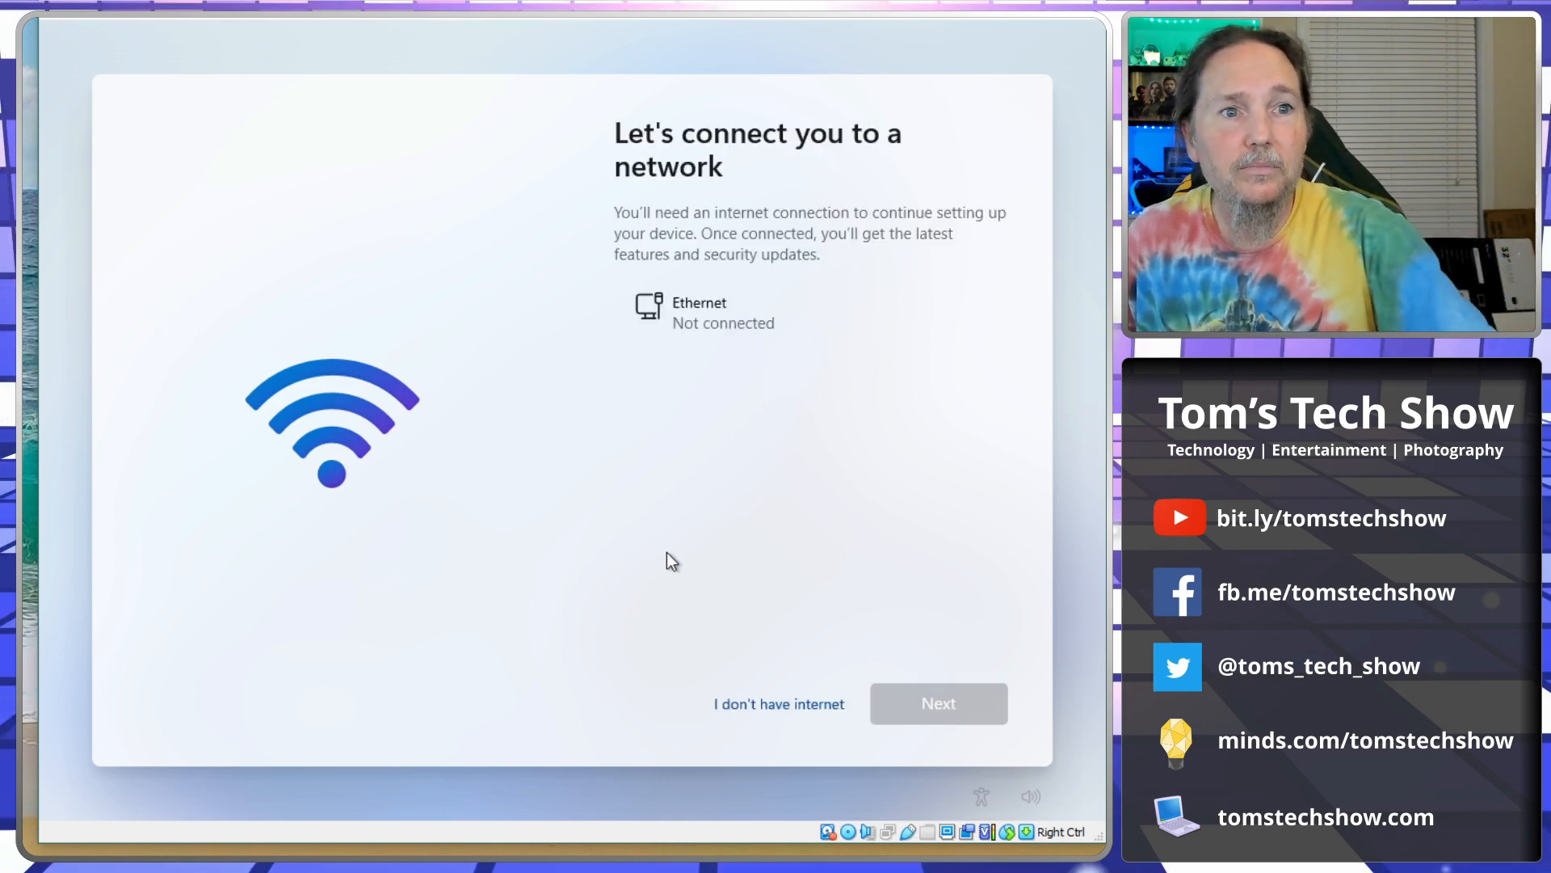
Skip the network connection by continuing with limited setup.
click(787, 711)
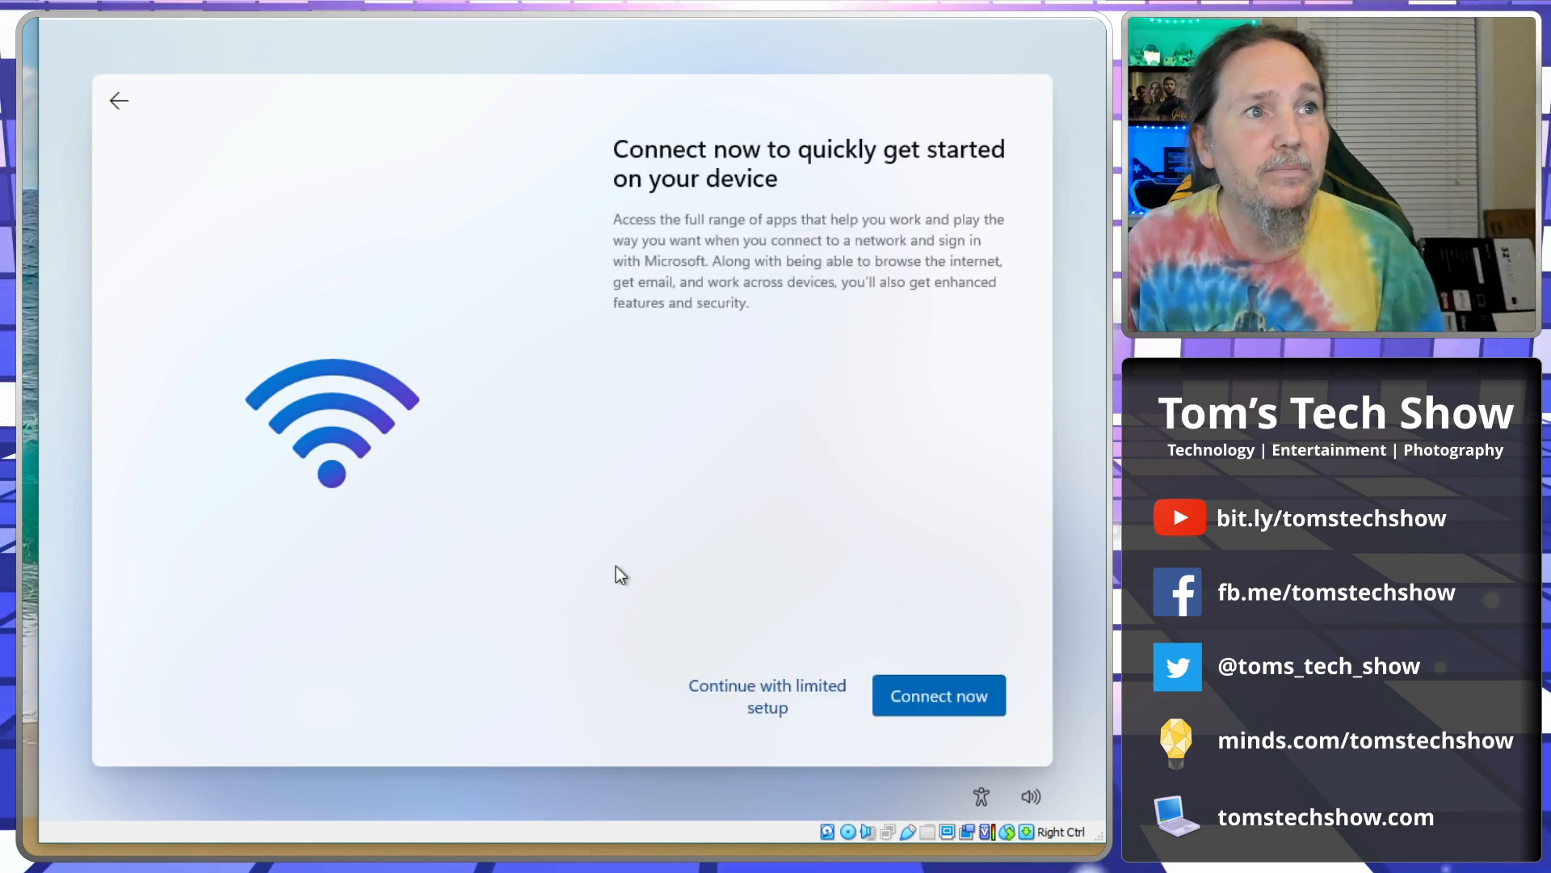
click(764, 700)
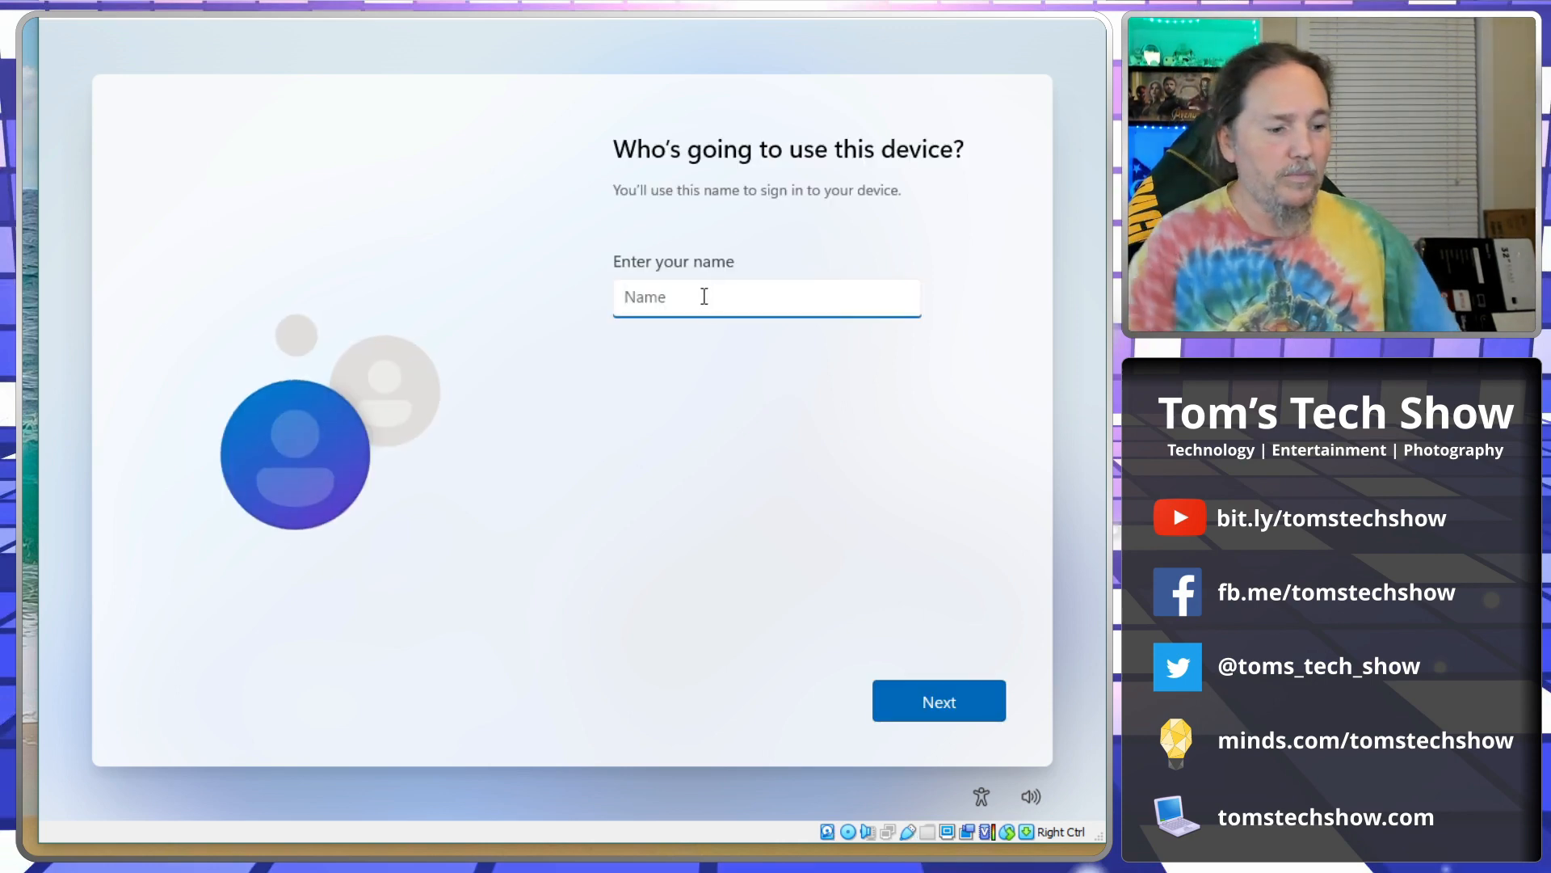
Enter the local account's user name and submit it.
text(Thomas)
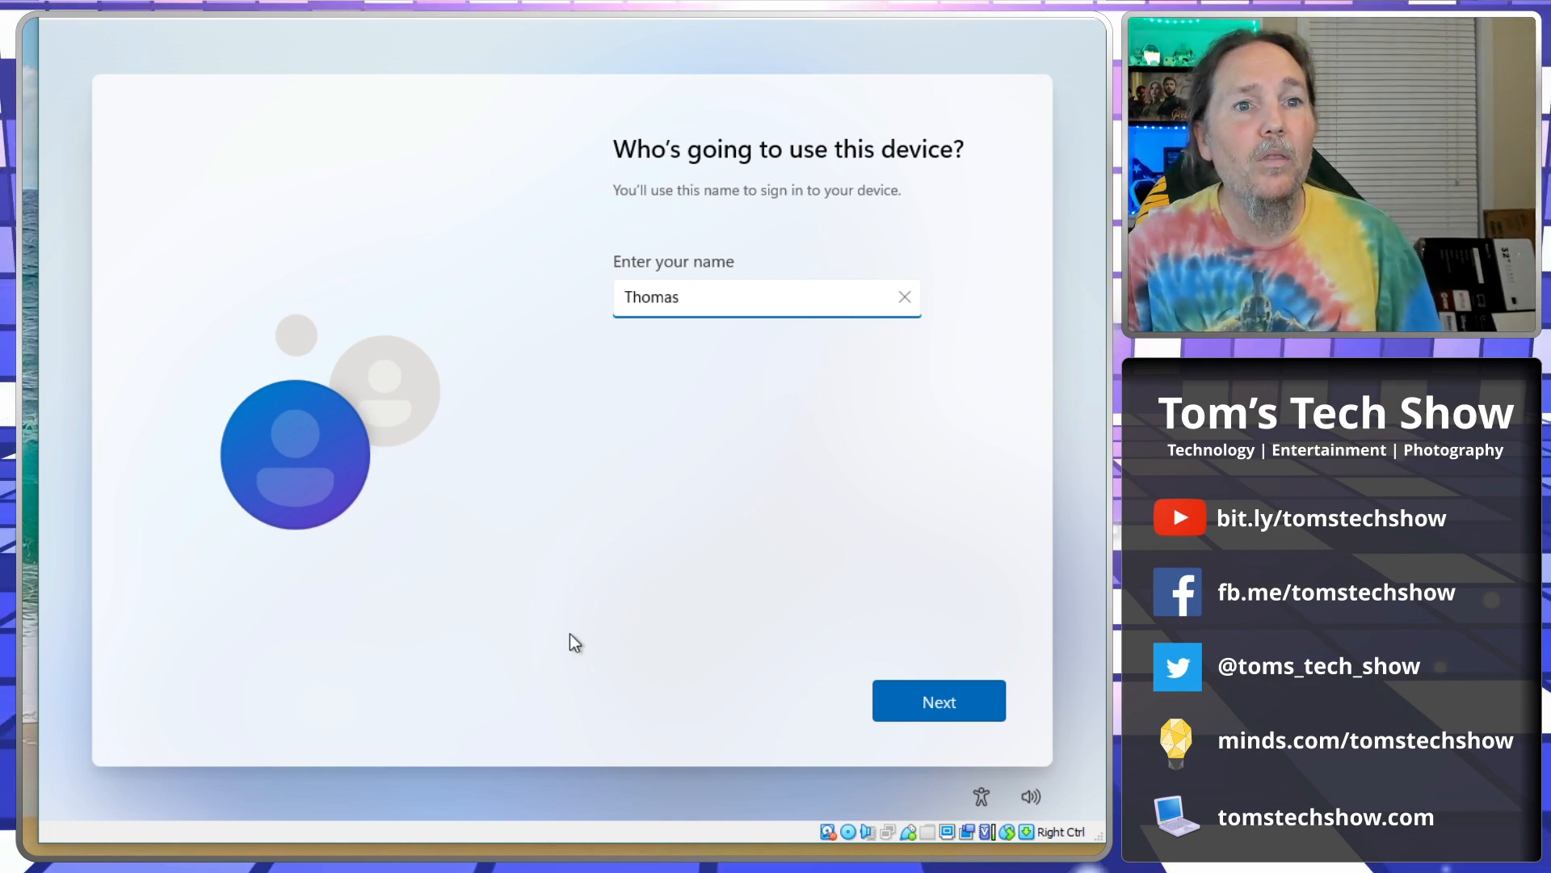
click(941, 702)
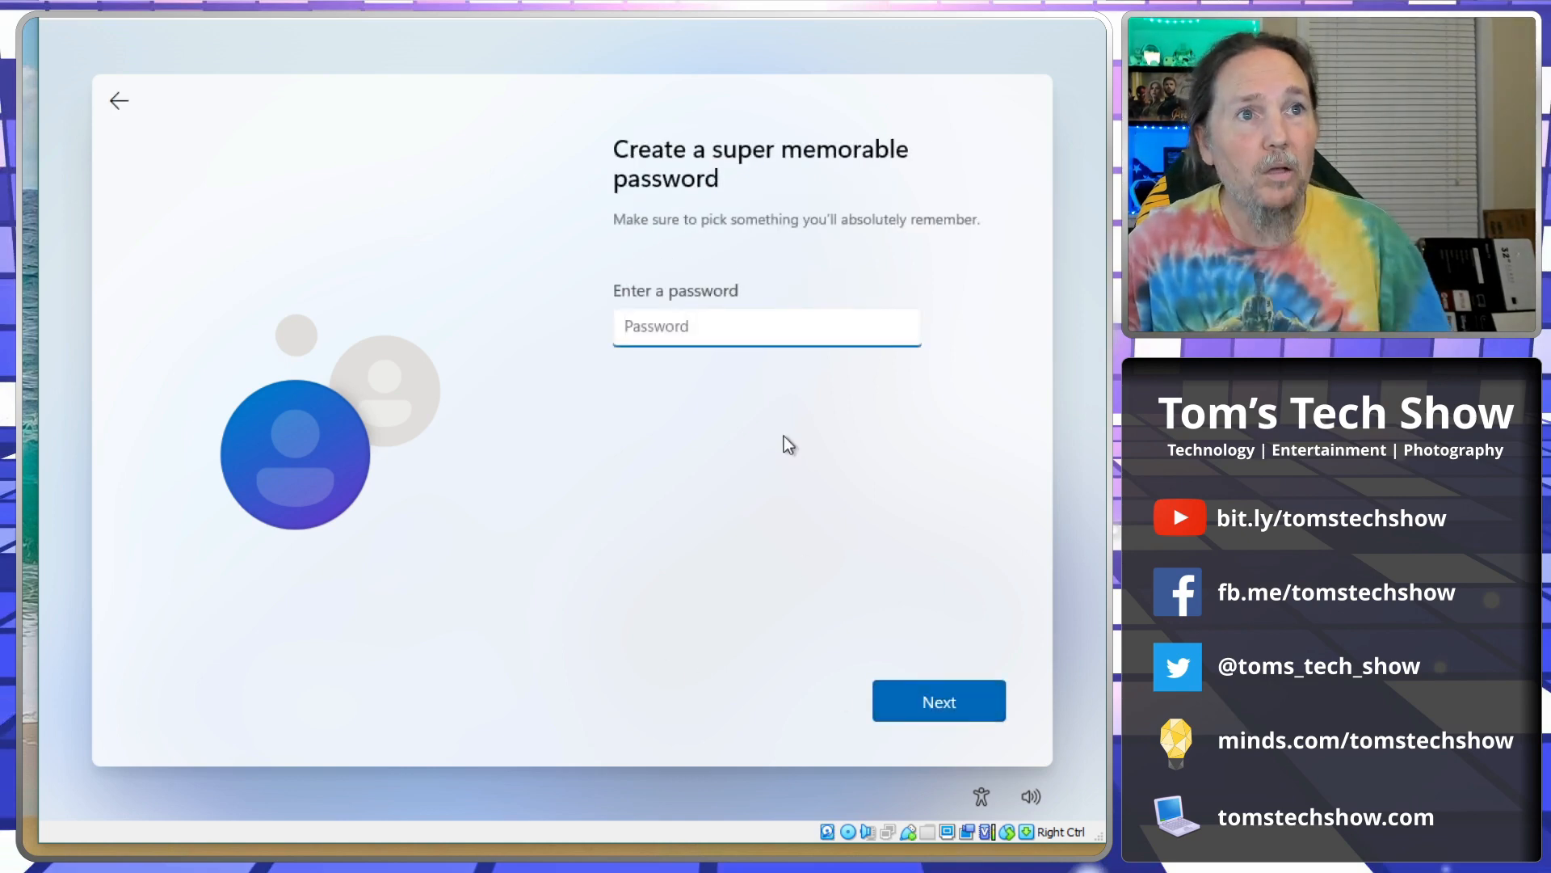
Set the account password and confirm it by retyping.
text(*********)
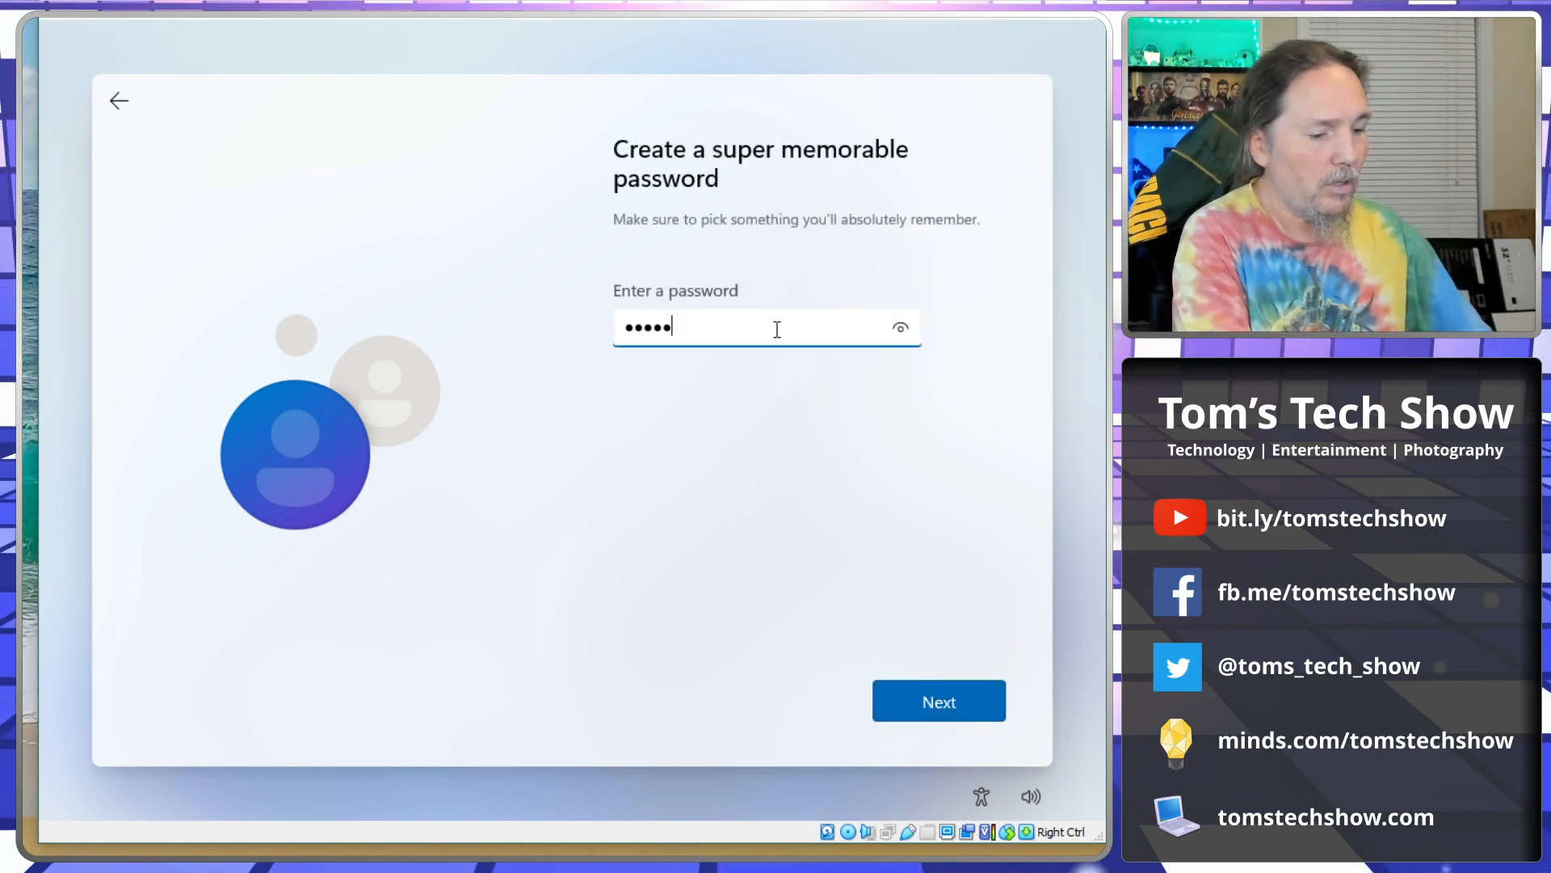
key(Return)
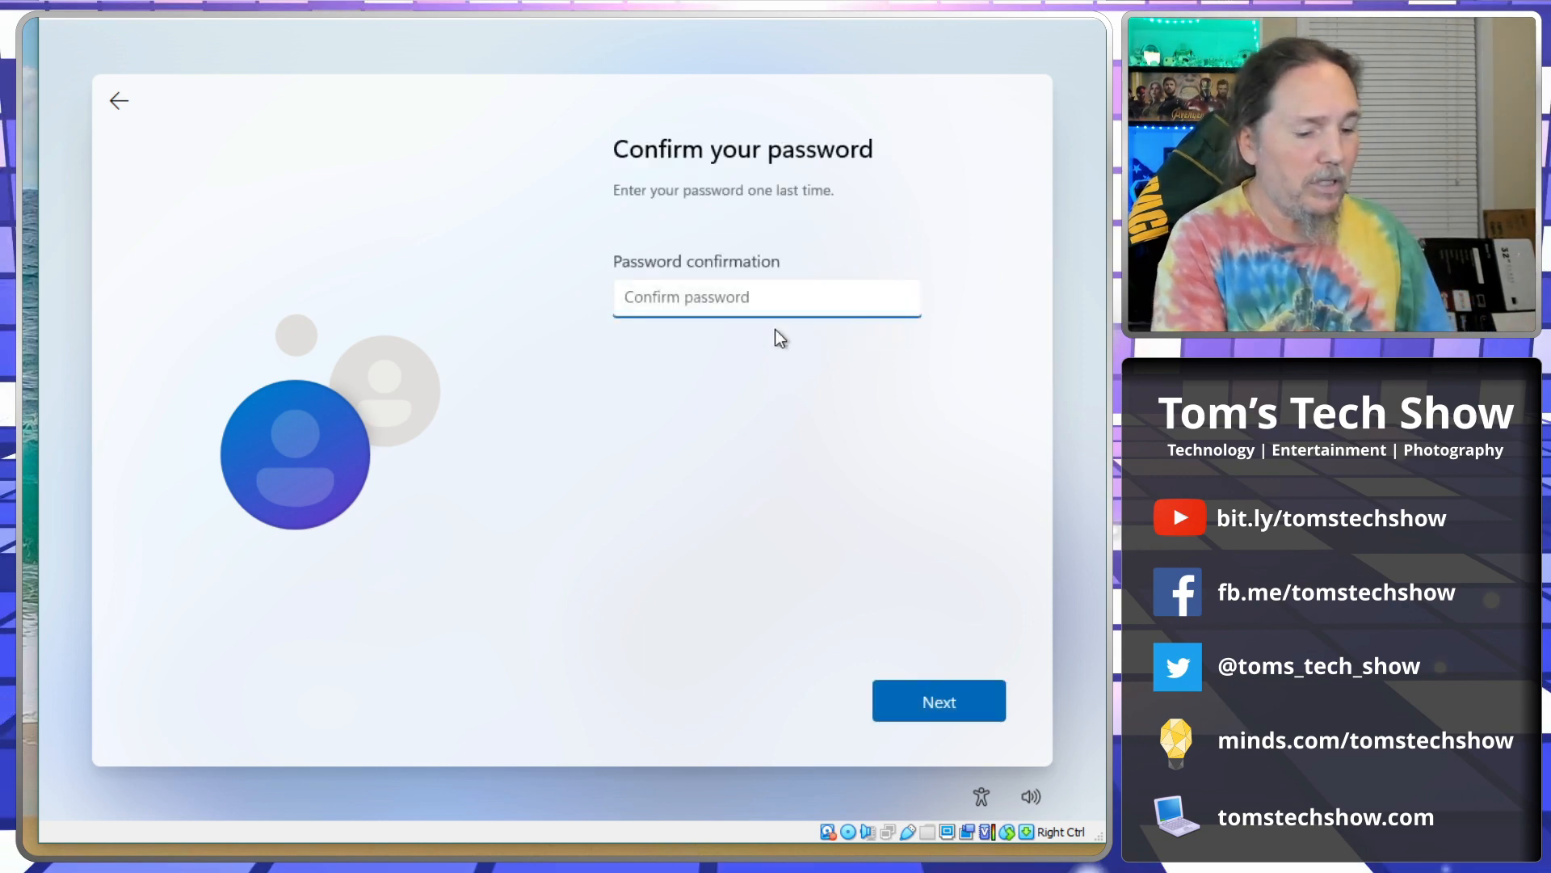
text(********)
key(Return)
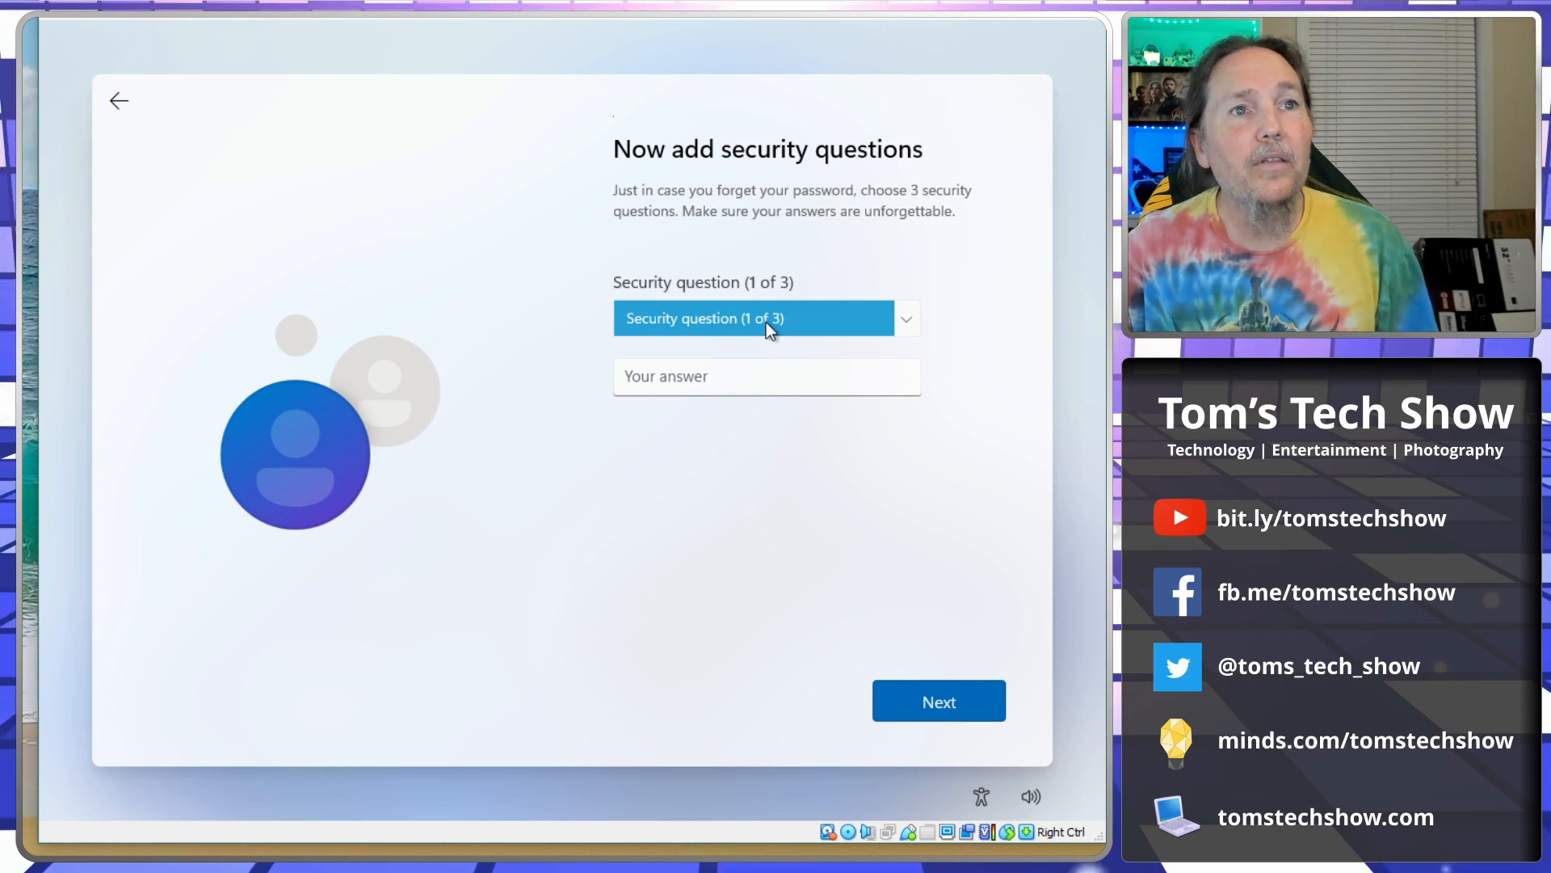
Choose the first pet's name question, enter its answer and move to question 2.
click(766, 322)
click(771, 347)
click(676, 375)
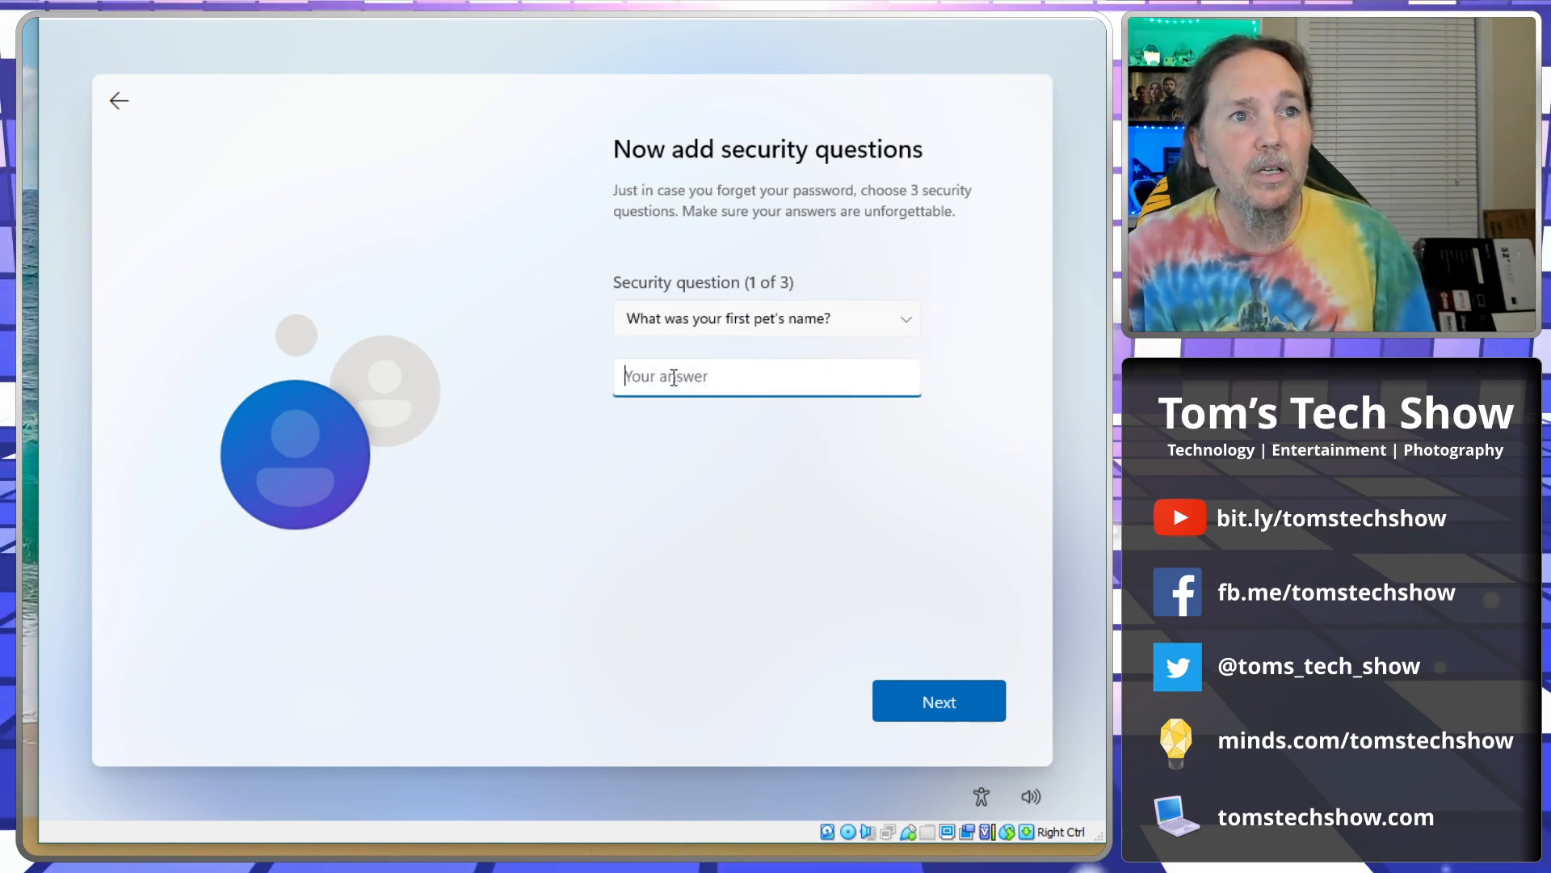
text(Ru)
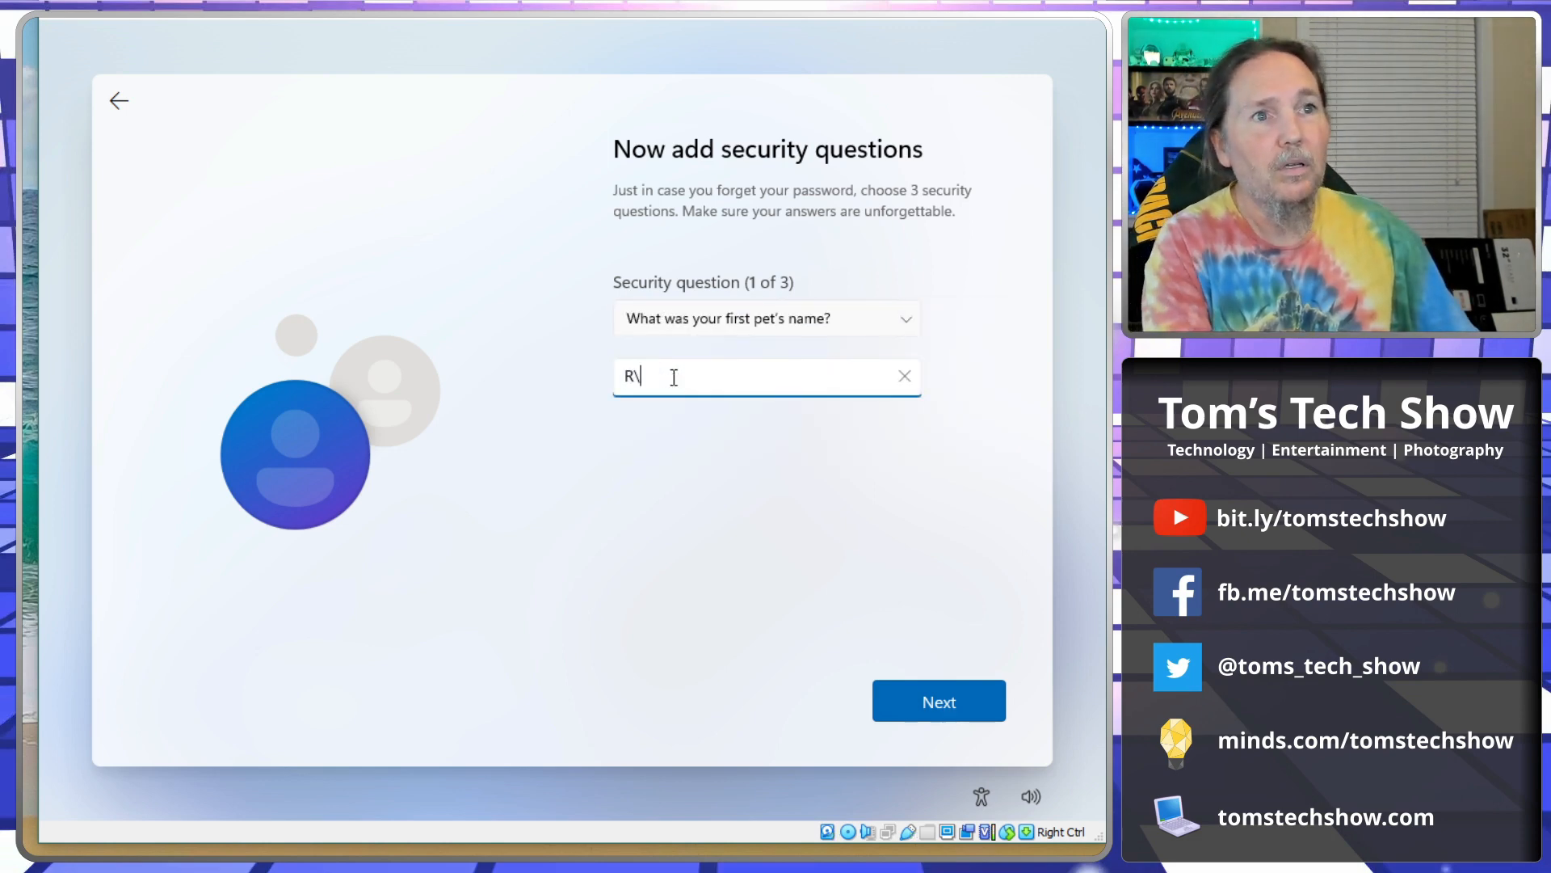
key(BackSpace)
key(BackSpace)
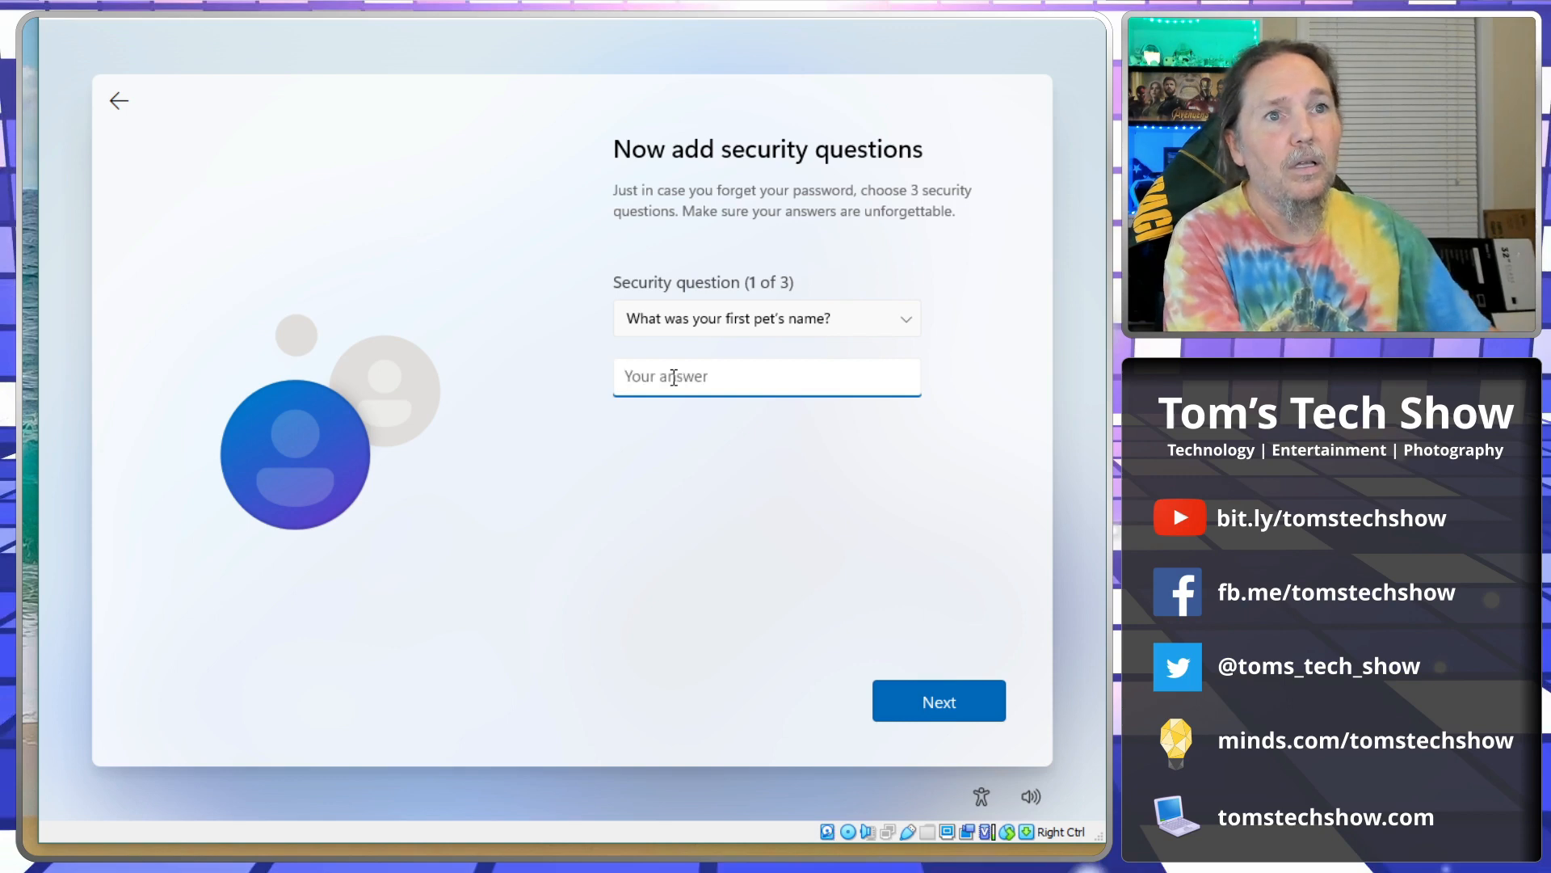
text(ANy)
key(BackSpace)
key(BackSpace)
key(BackSpace)
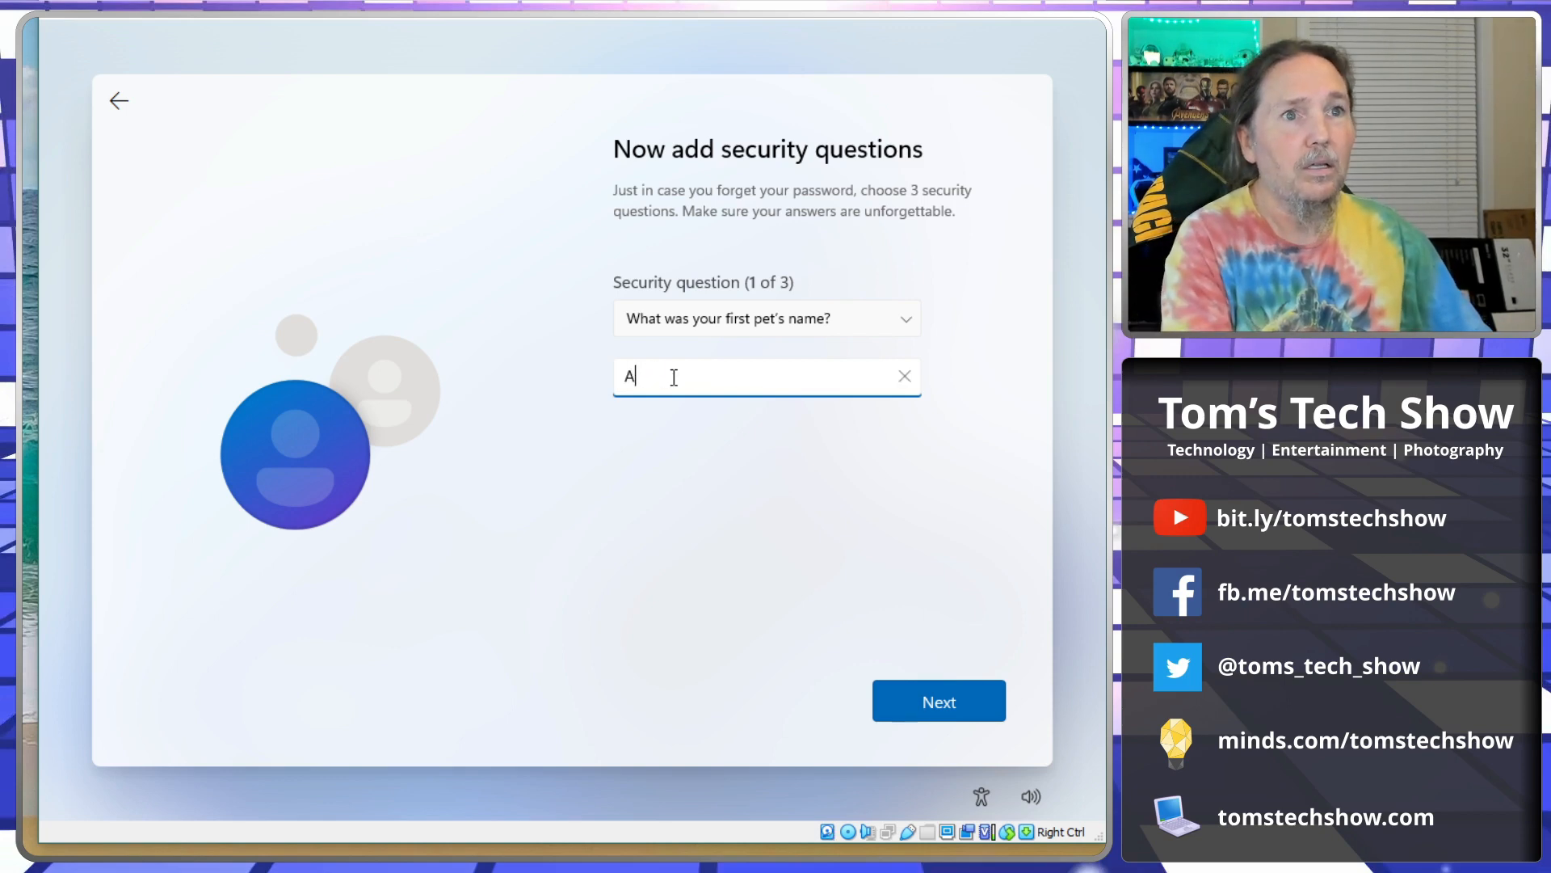
text(Anythin)
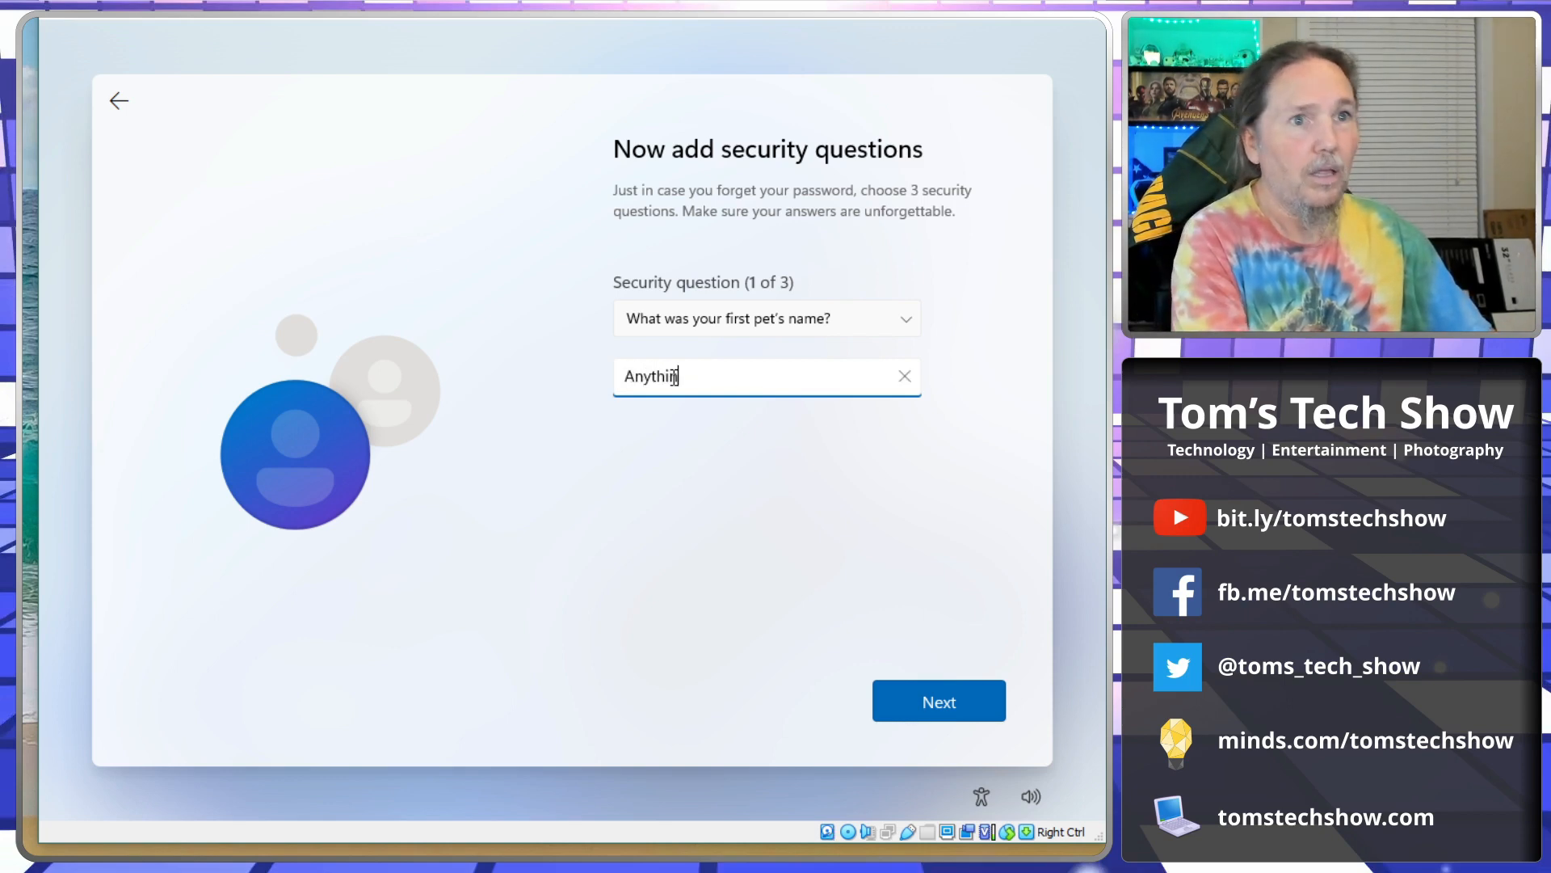
text(g)
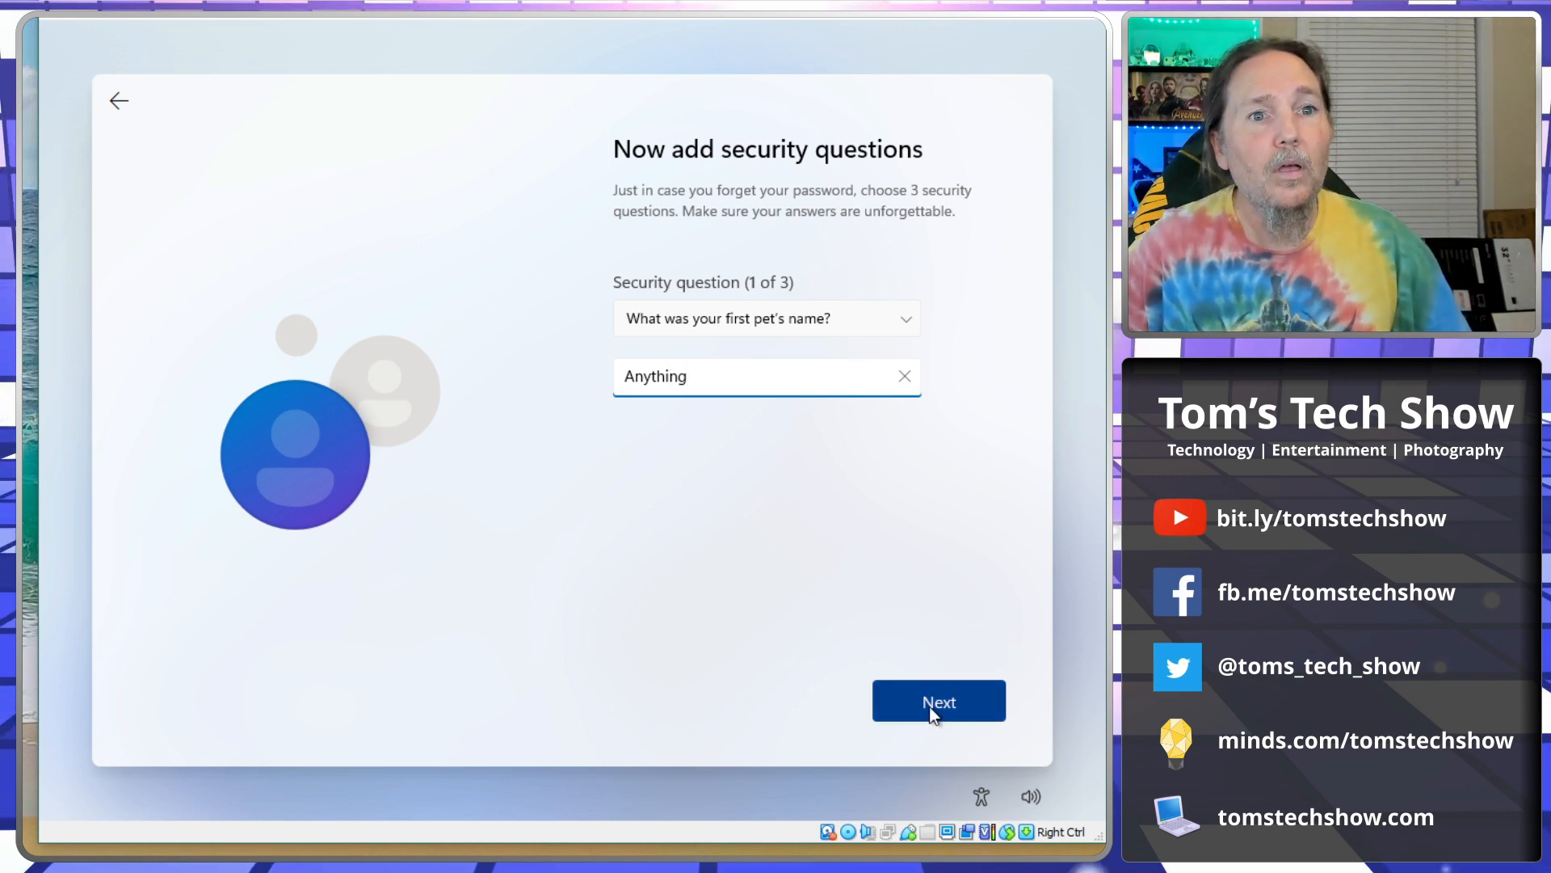
click(931, 709)
Choose the birth city question, enter its answer and move to question 3.
click(756, 319)
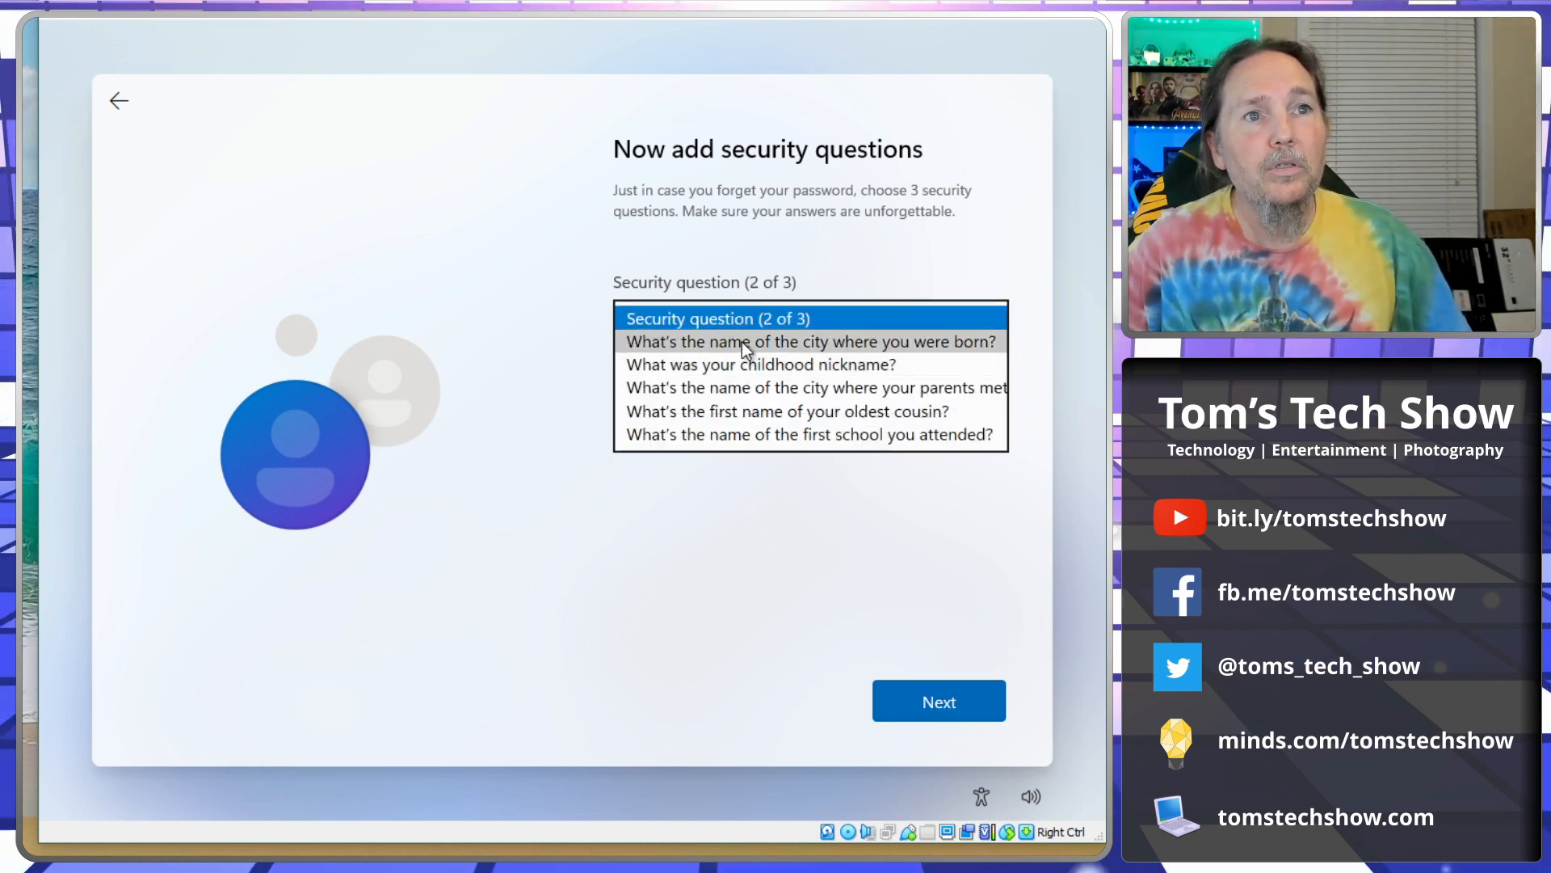
click(742, 342)
click(699, 377)
text(Anytown)
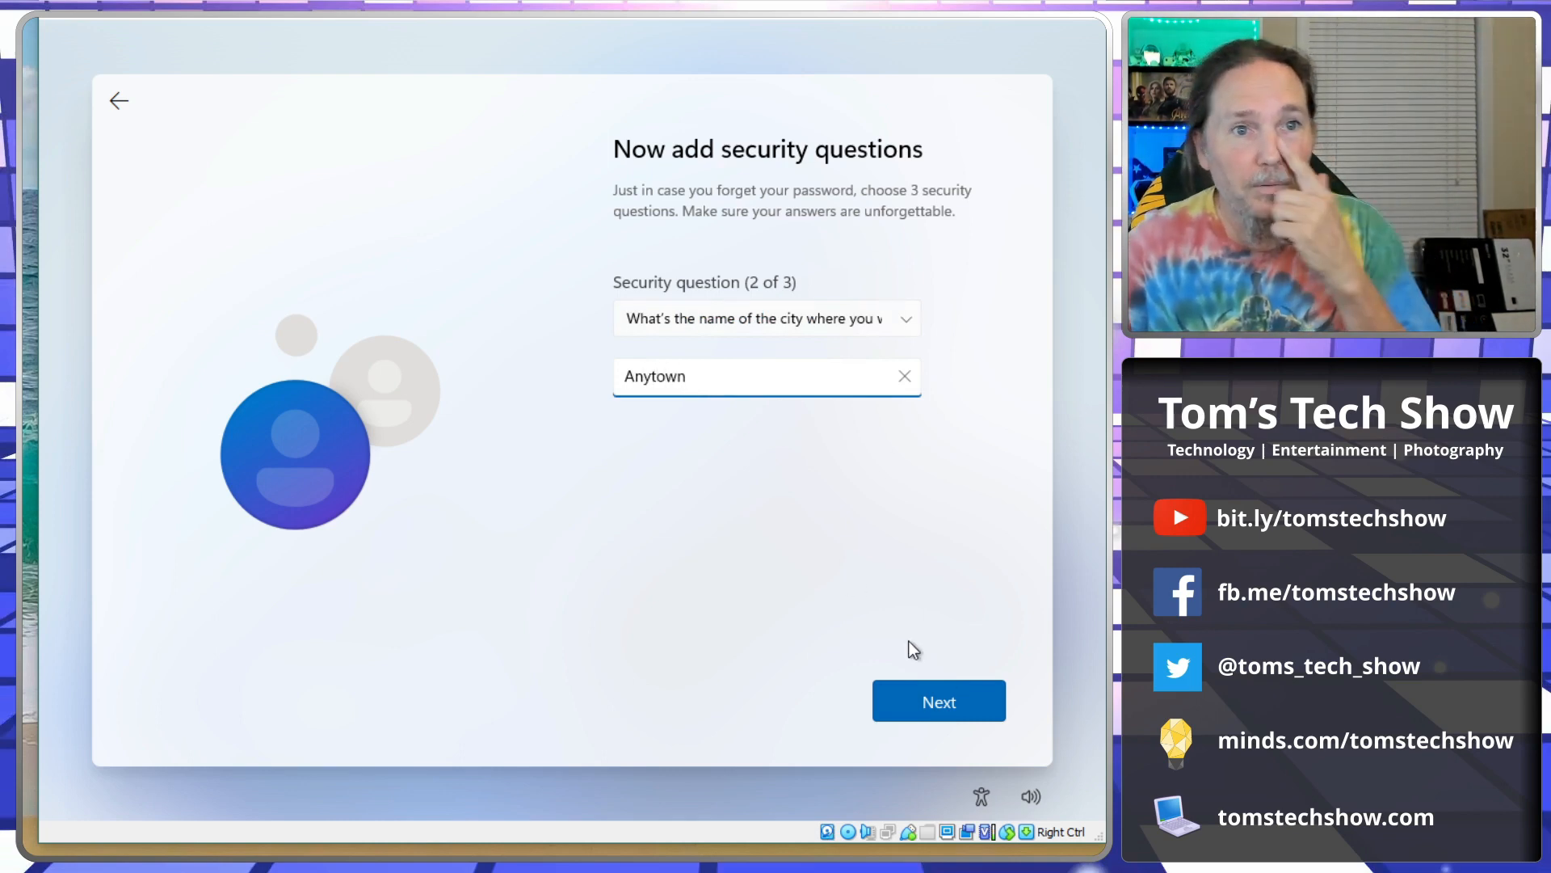
click(961, 710)
Choose the childhood nickname question and type its answer, fixing the capitalisation.
click(835, 323)
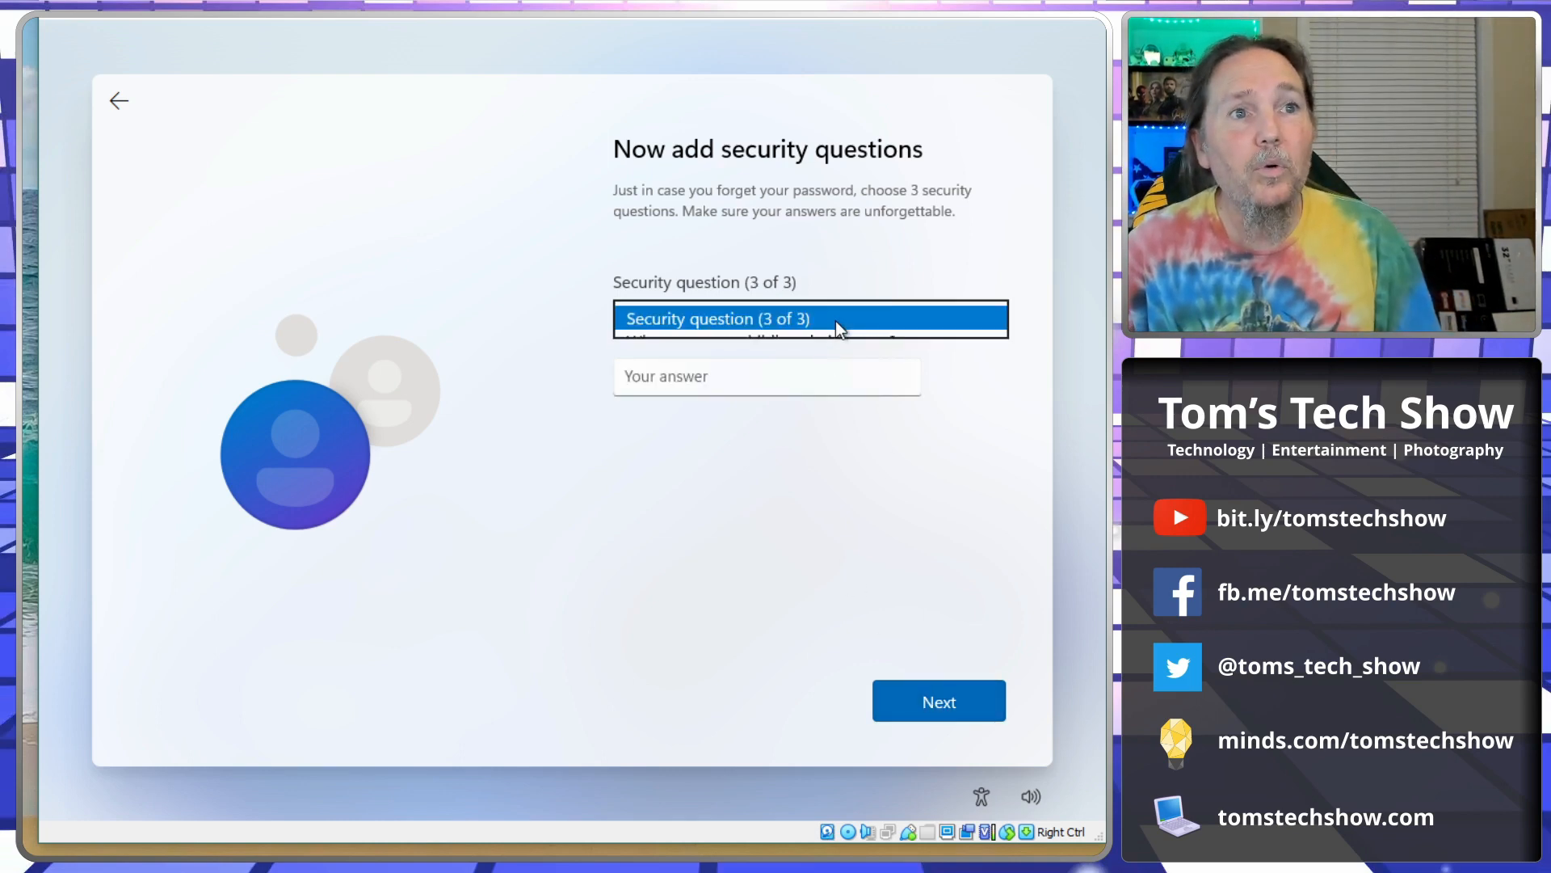
click(839, 344)
click(744, 376)
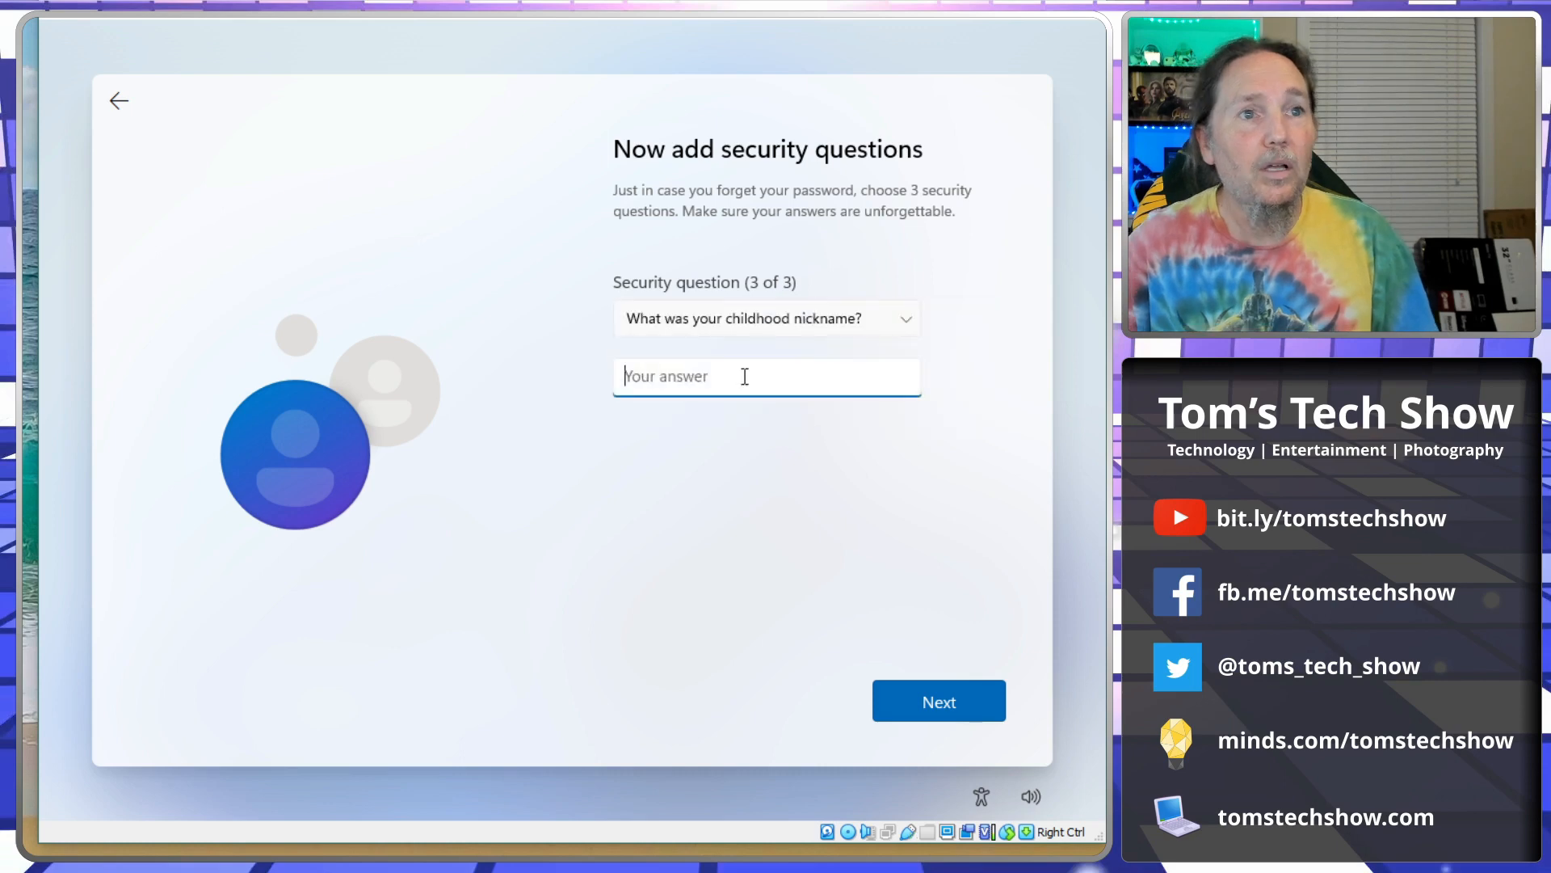
text(BUbba)
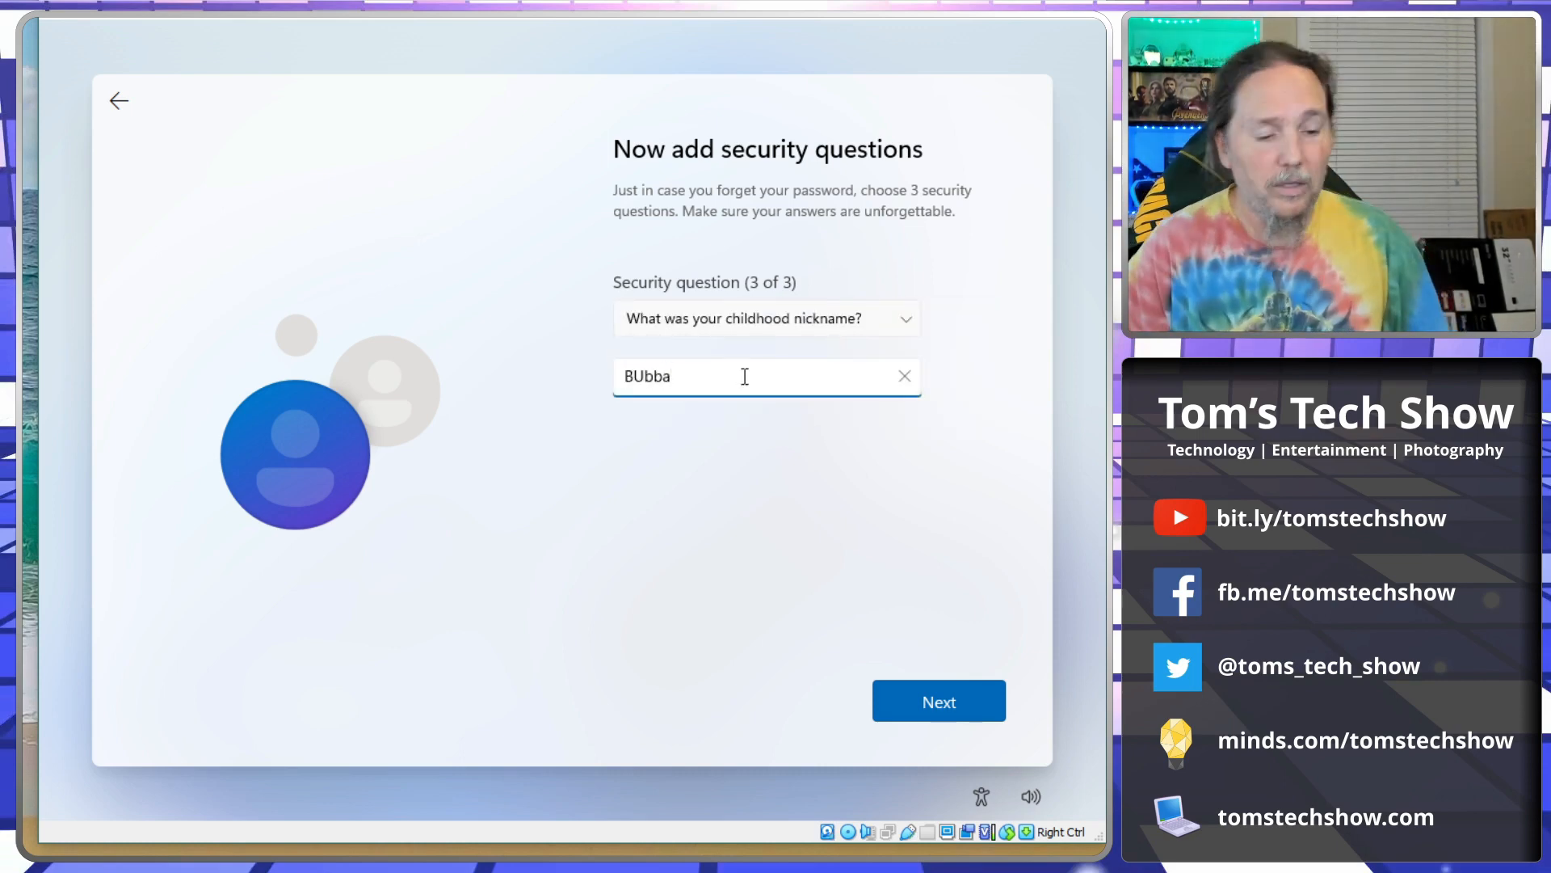
key(Left)
key(Left)
key(Left)
key(BackSpace)
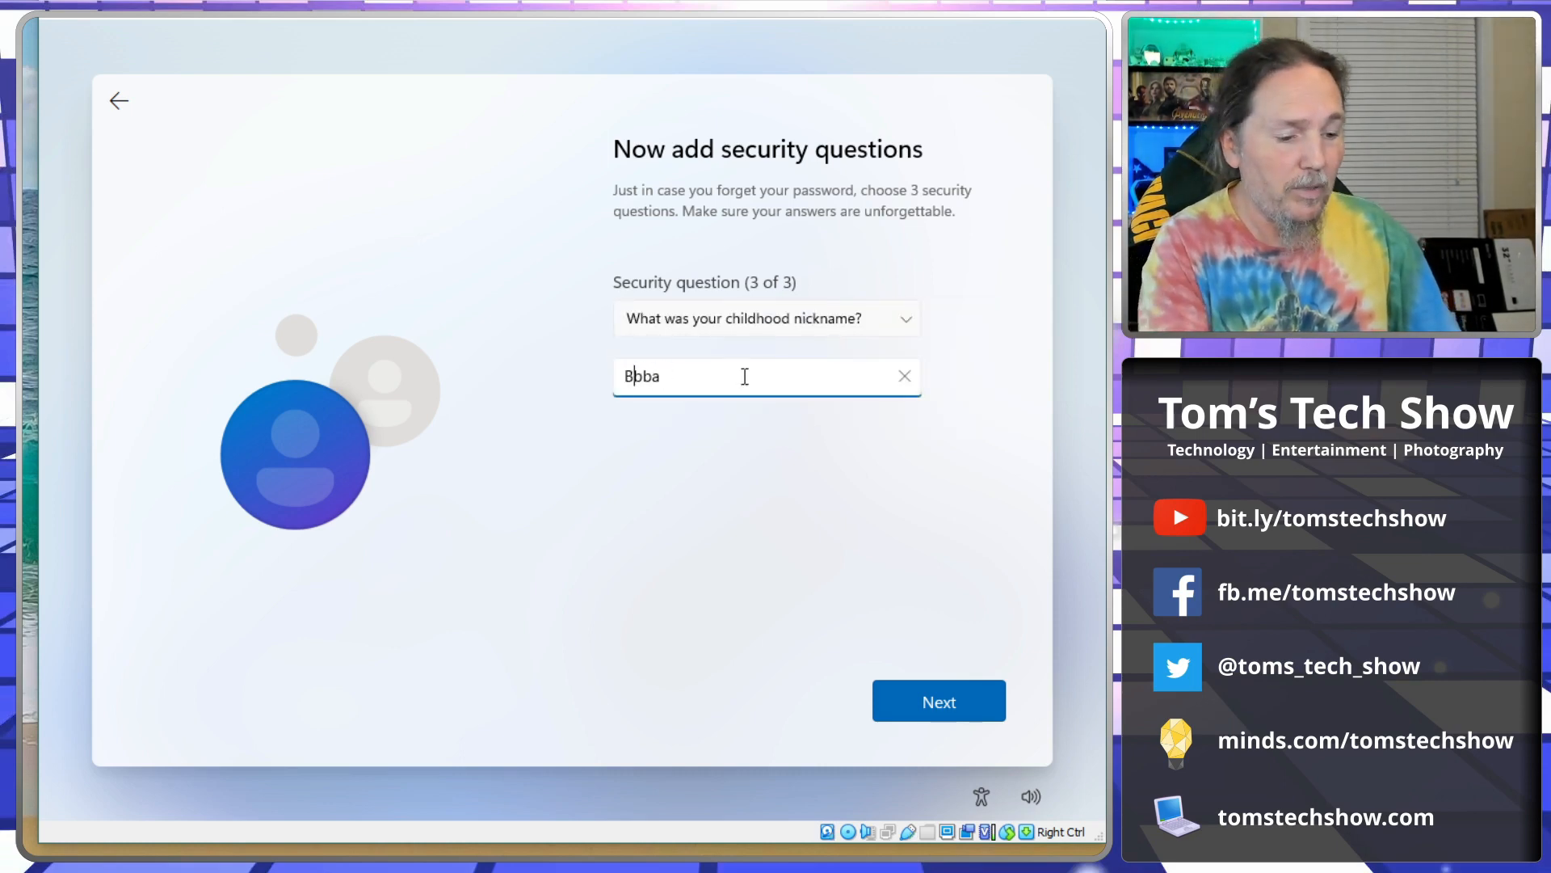
text(u)
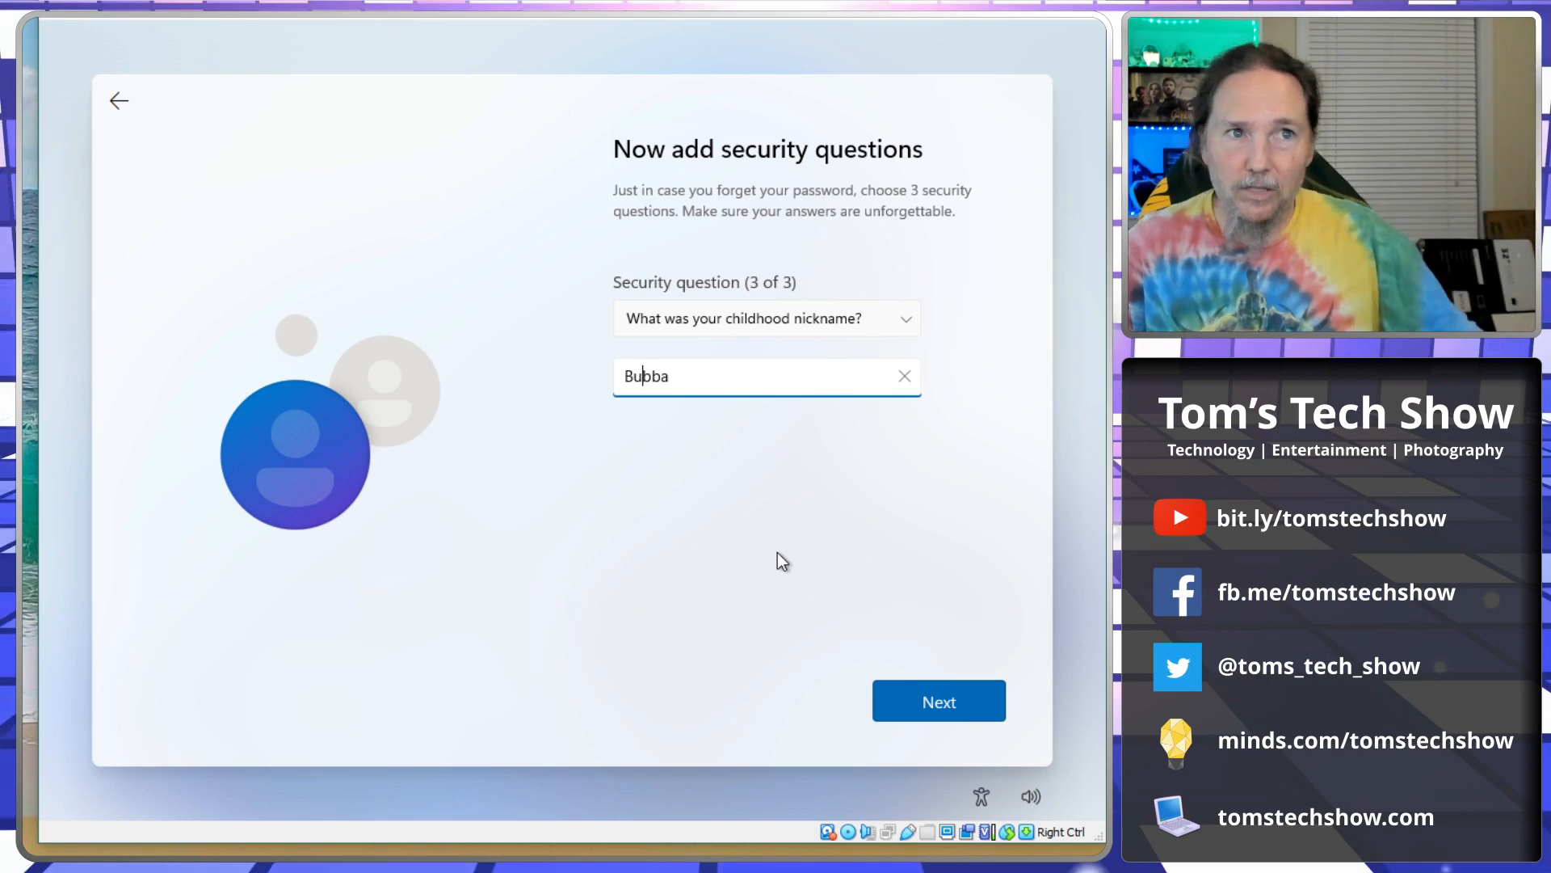
Submit the security questions, turn off location and Find my device, and set diagnostics to Required only.
click(937, 700)
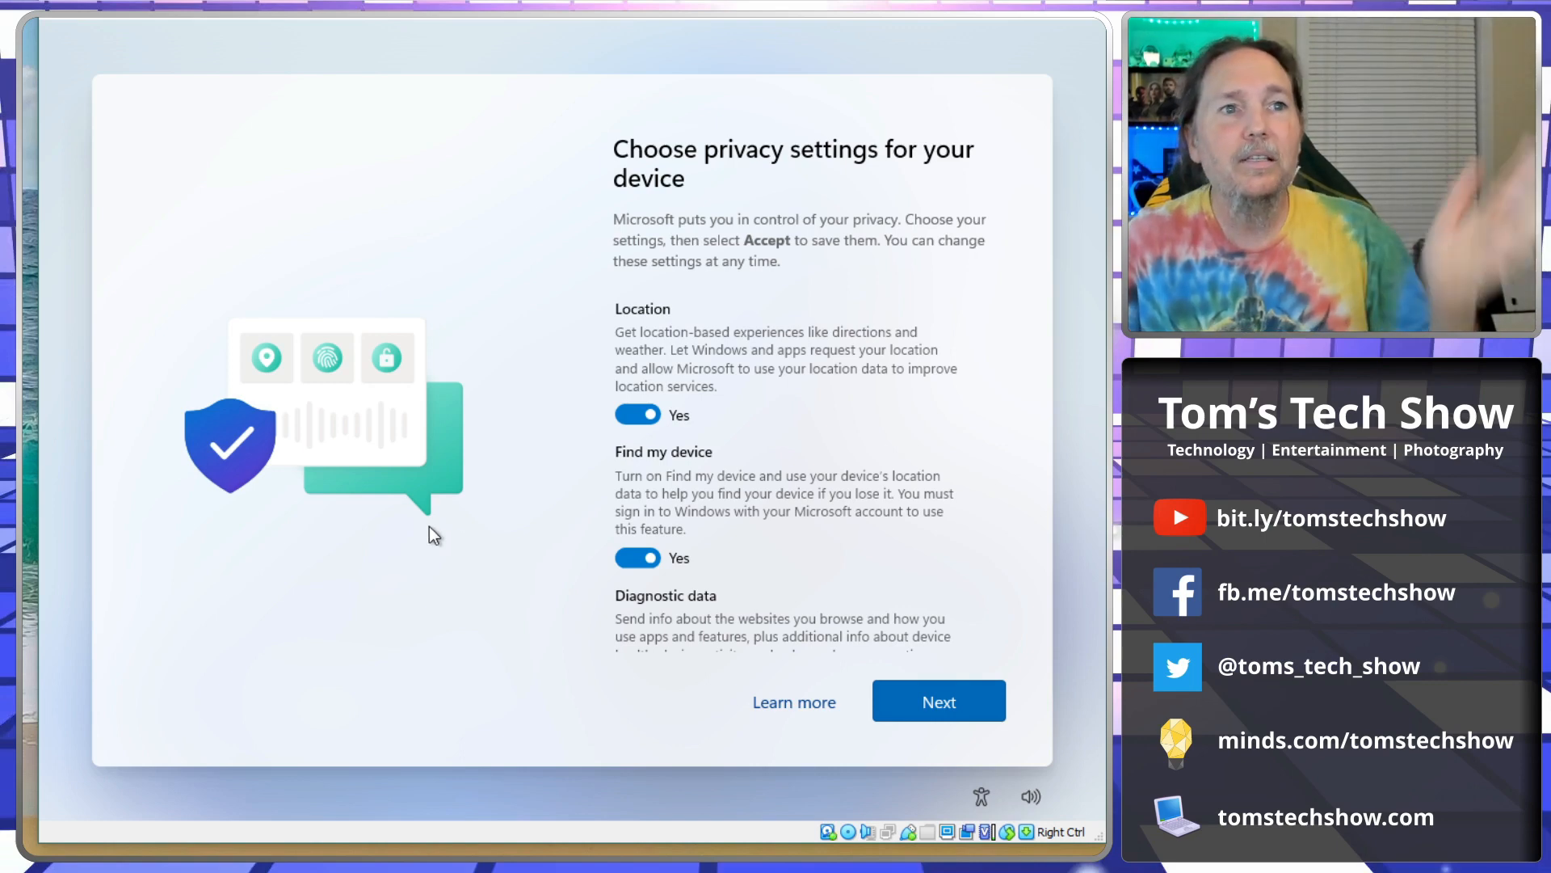
click(636, 414)
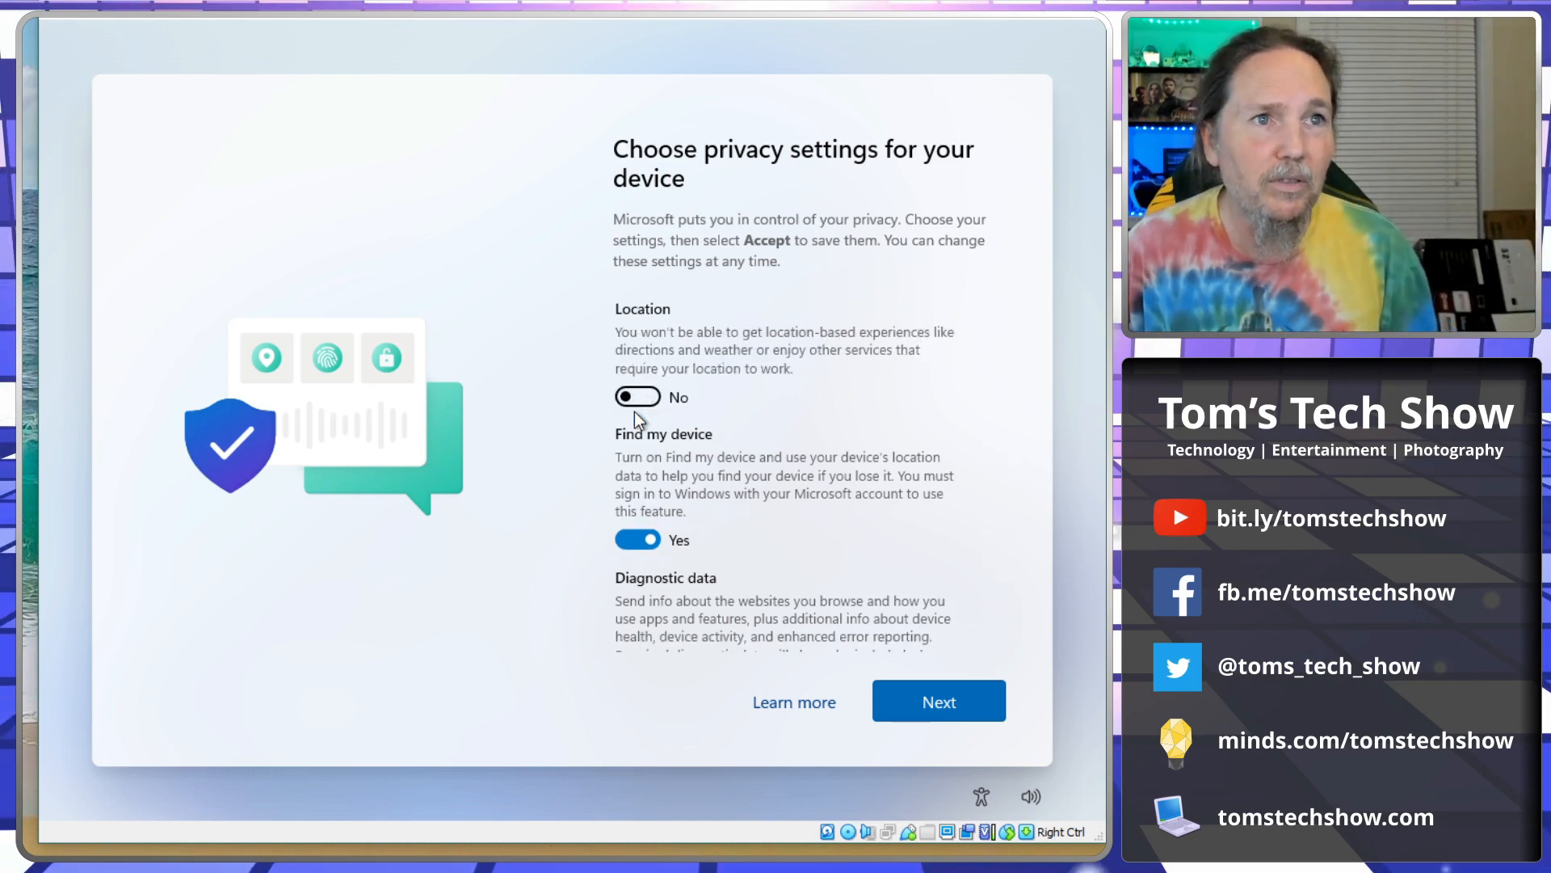
scroll(637, 421, down, 3)
click(638, 434)
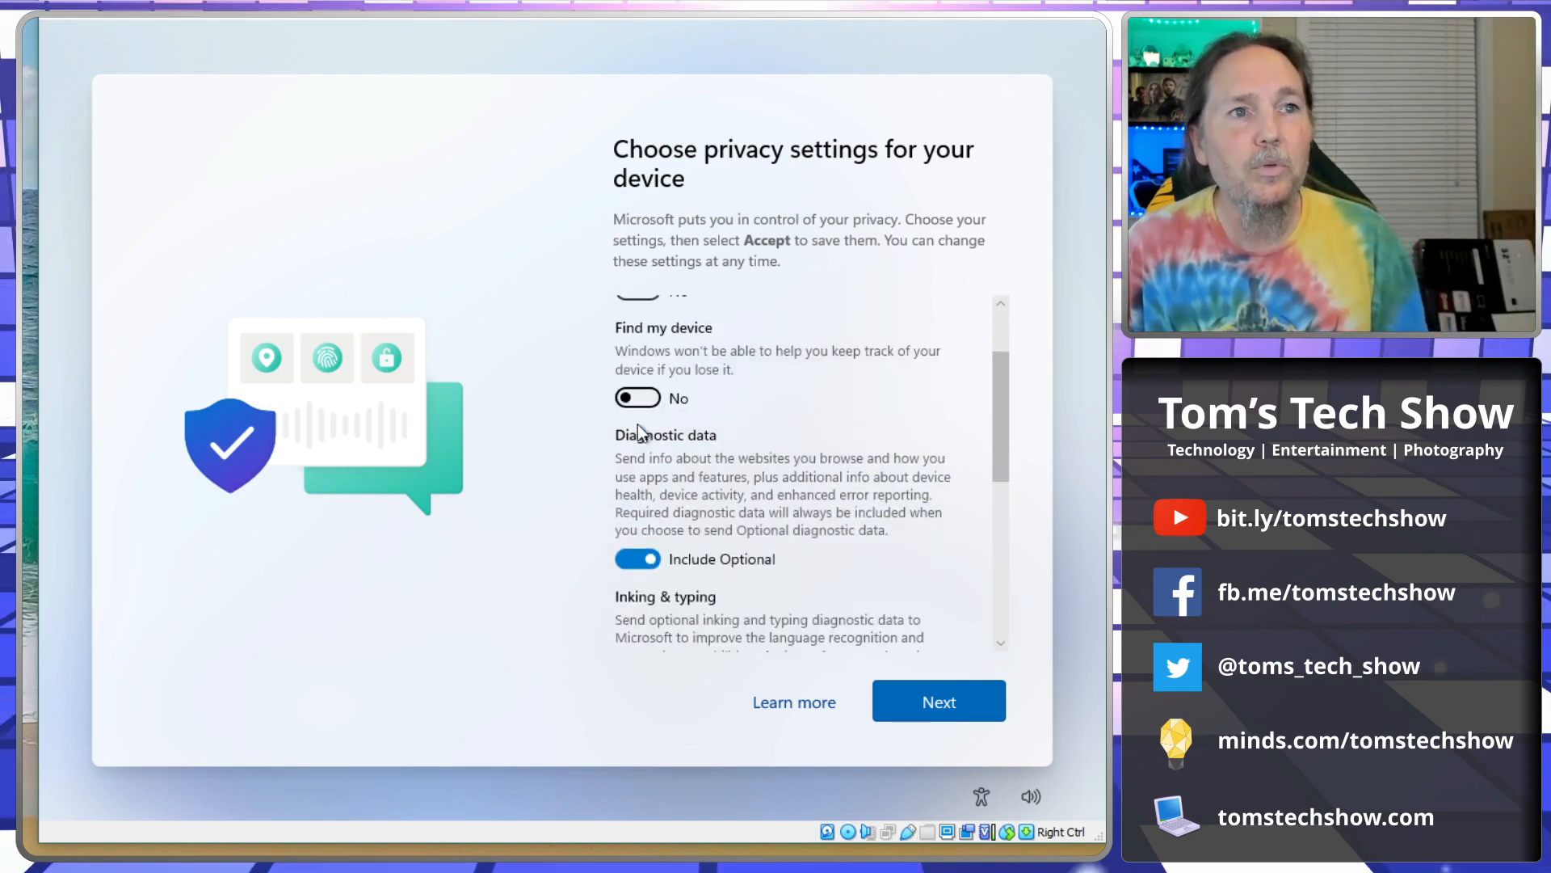
scroll(646, 445, down, 3)
click(643, 509)
Turn off inking & typing, tailored experiences and the advertising ID.
scroll(643, 514, down, 3)
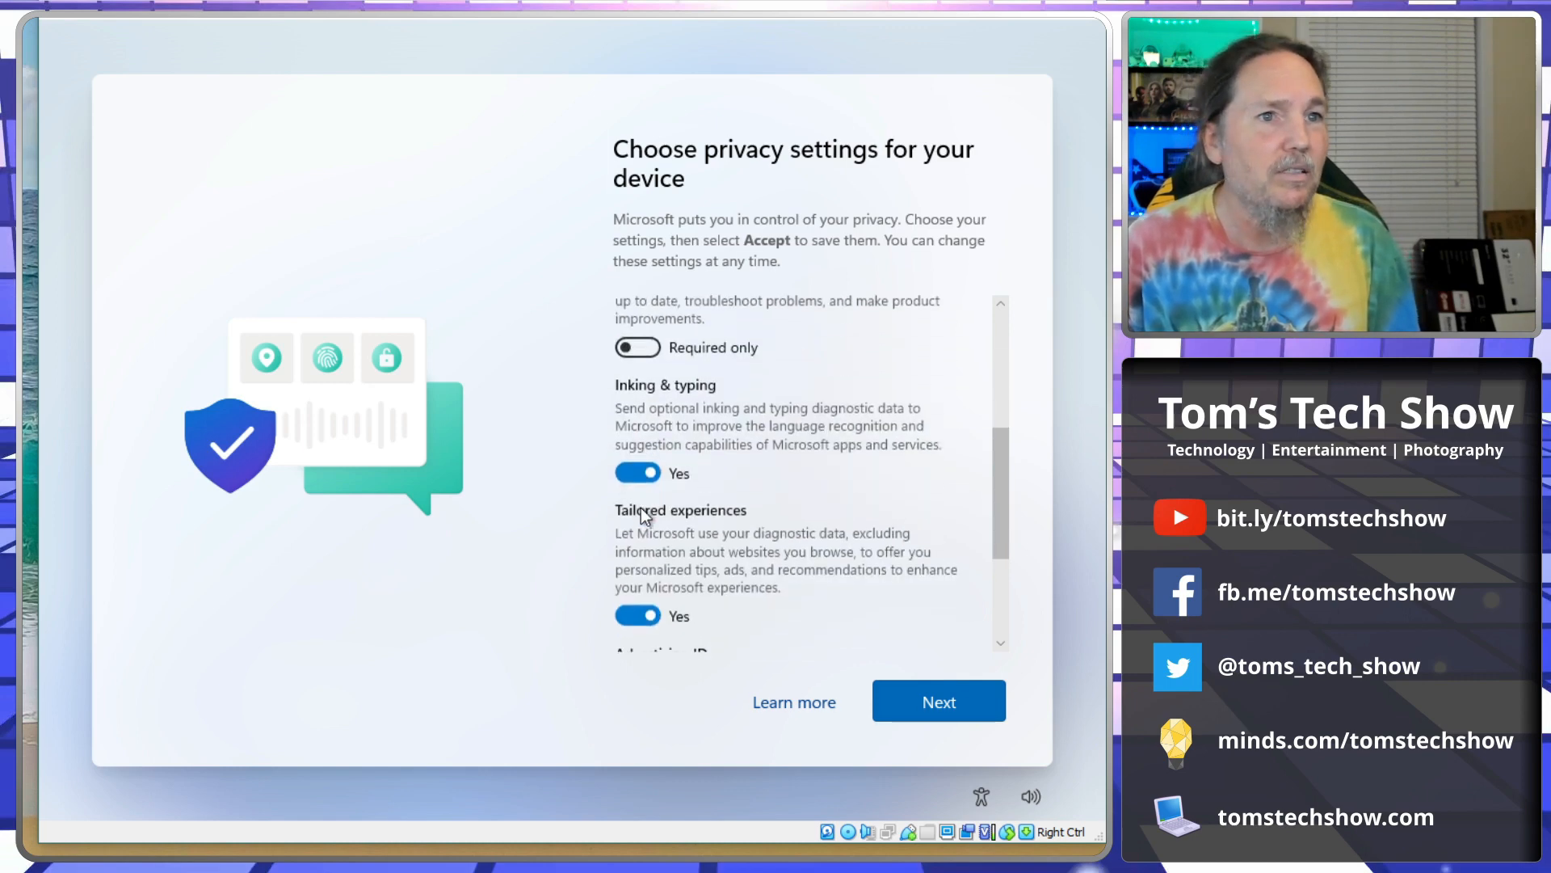
click(636, 471)
scroll(634, 468, down, 3)
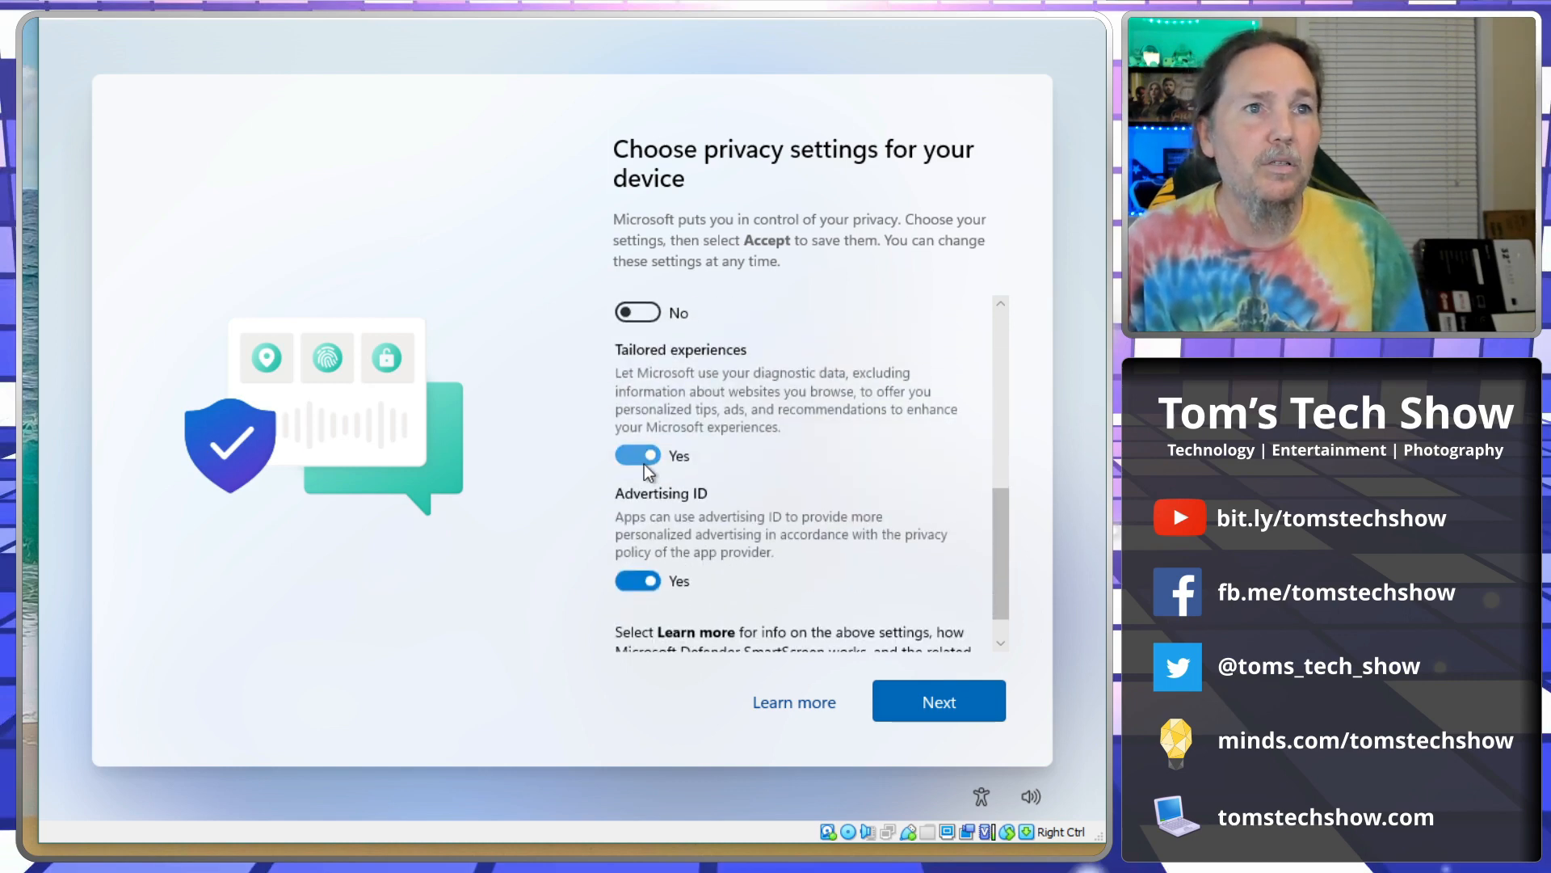
click(643, 462)
click(638, 540)
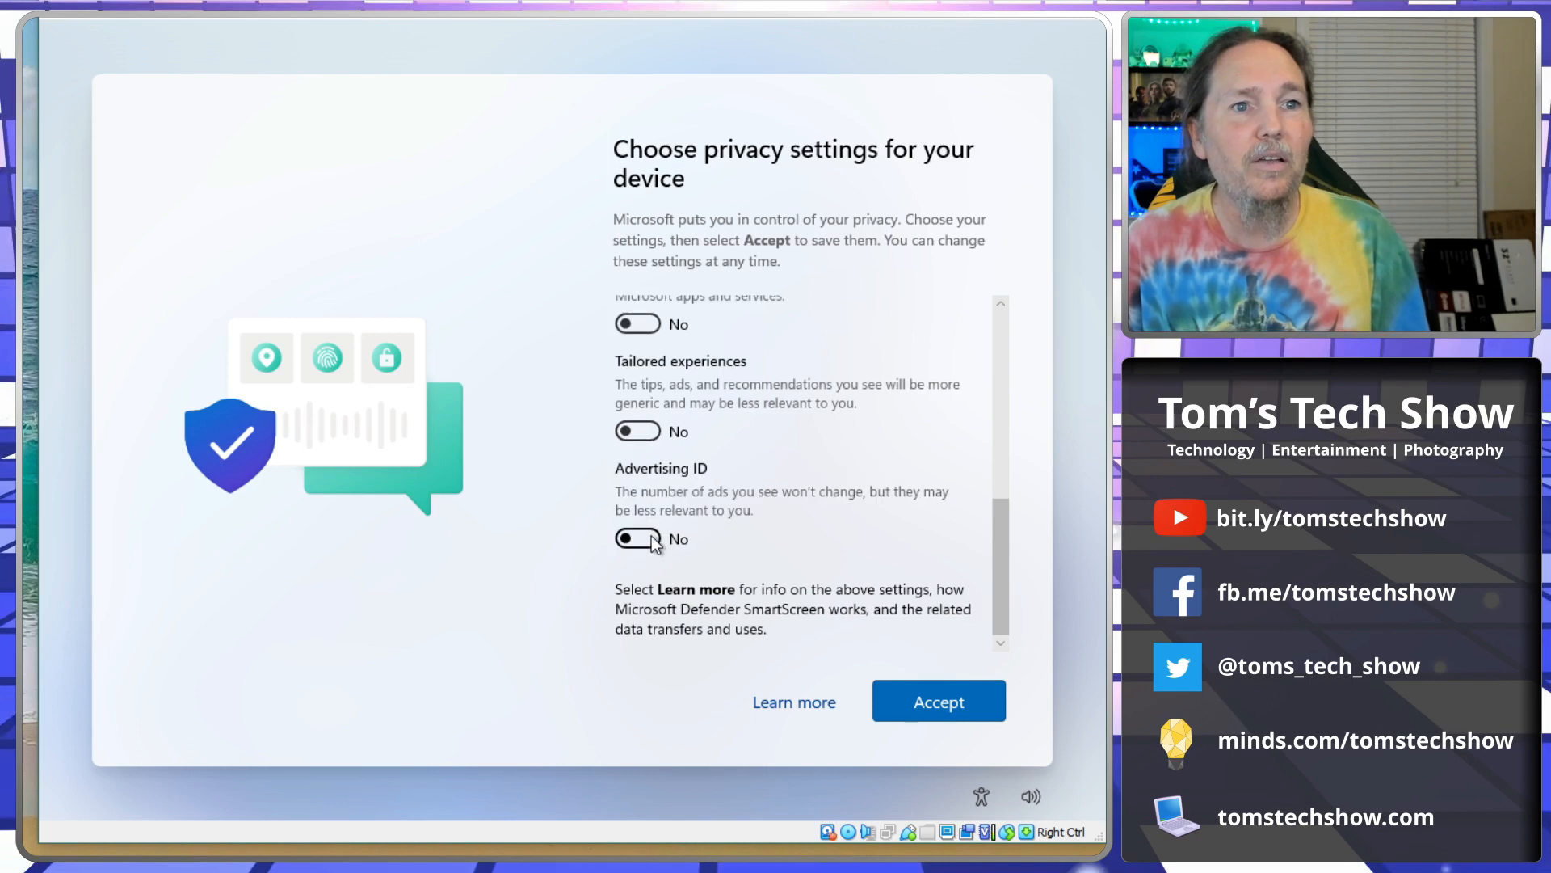
Accept the chosen privacy settings so setup continues processing.
click(944, 709)
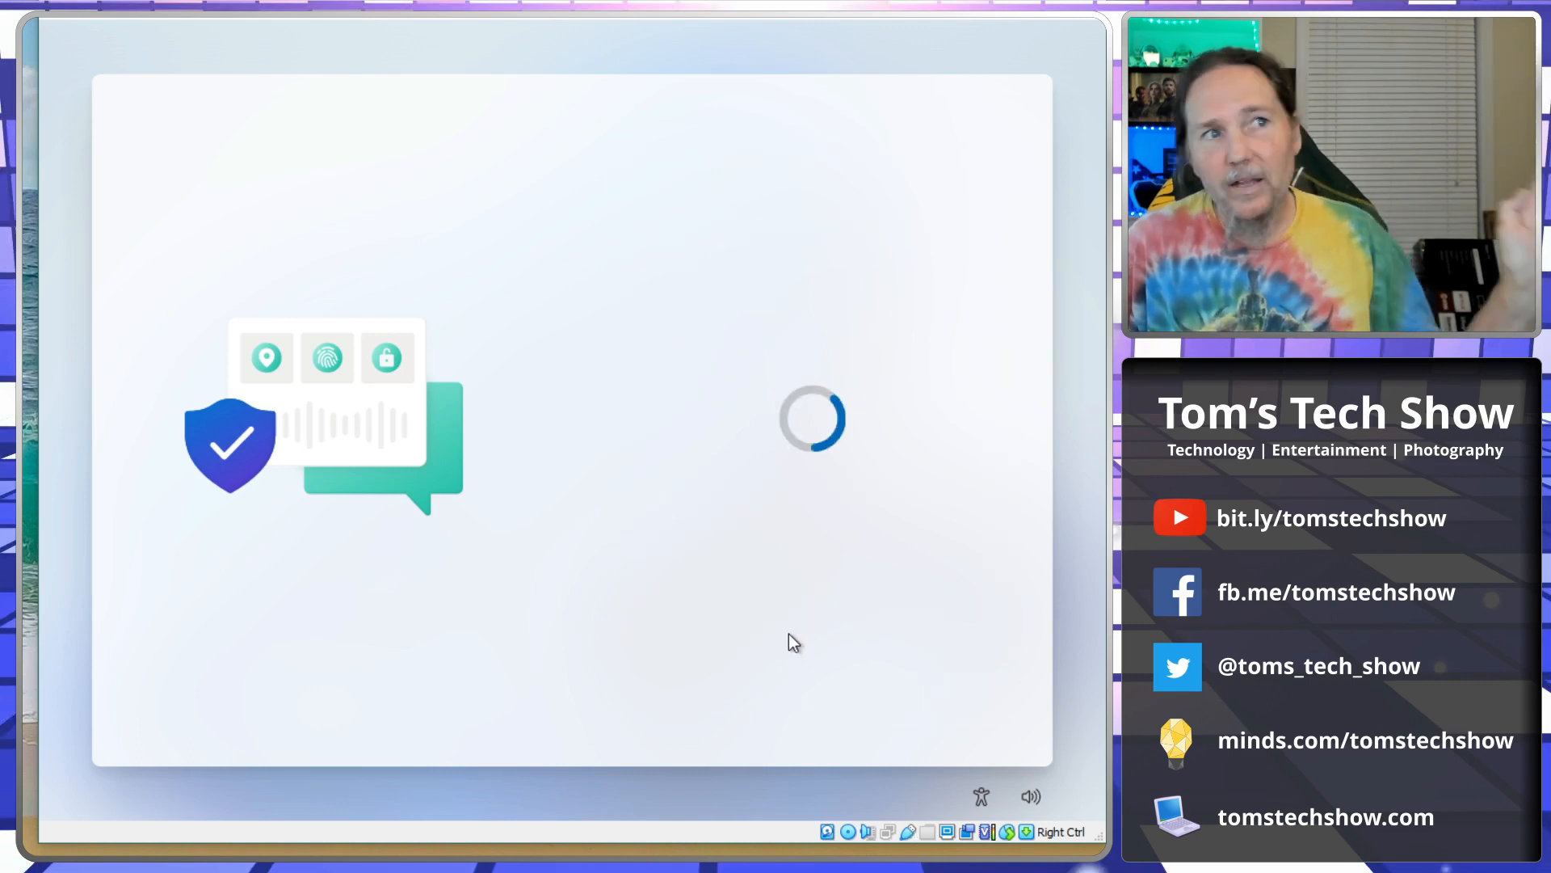
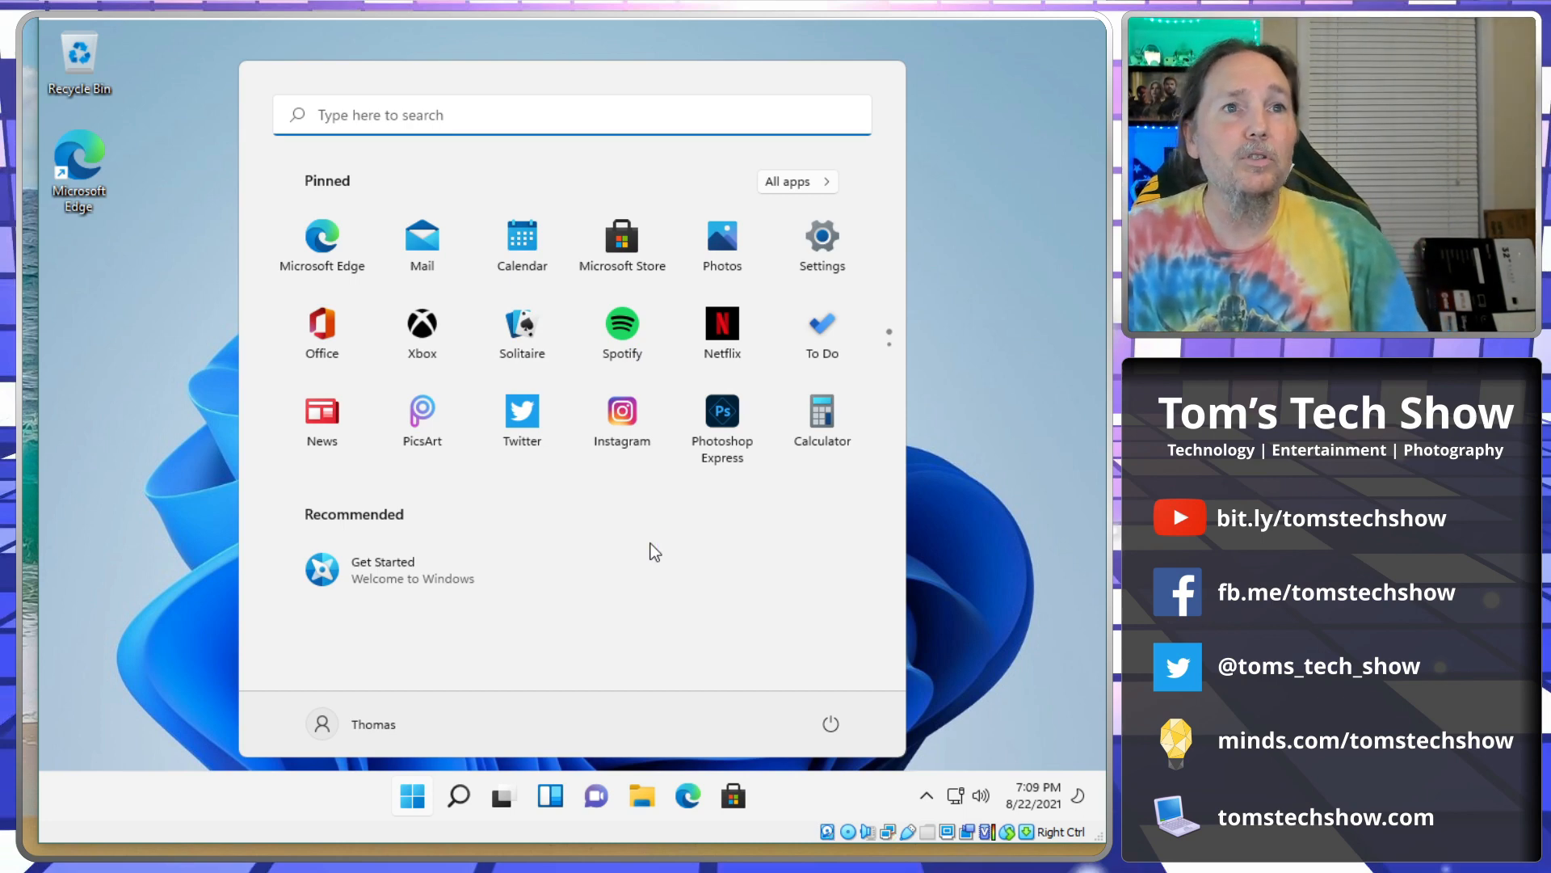
click(780, 188)
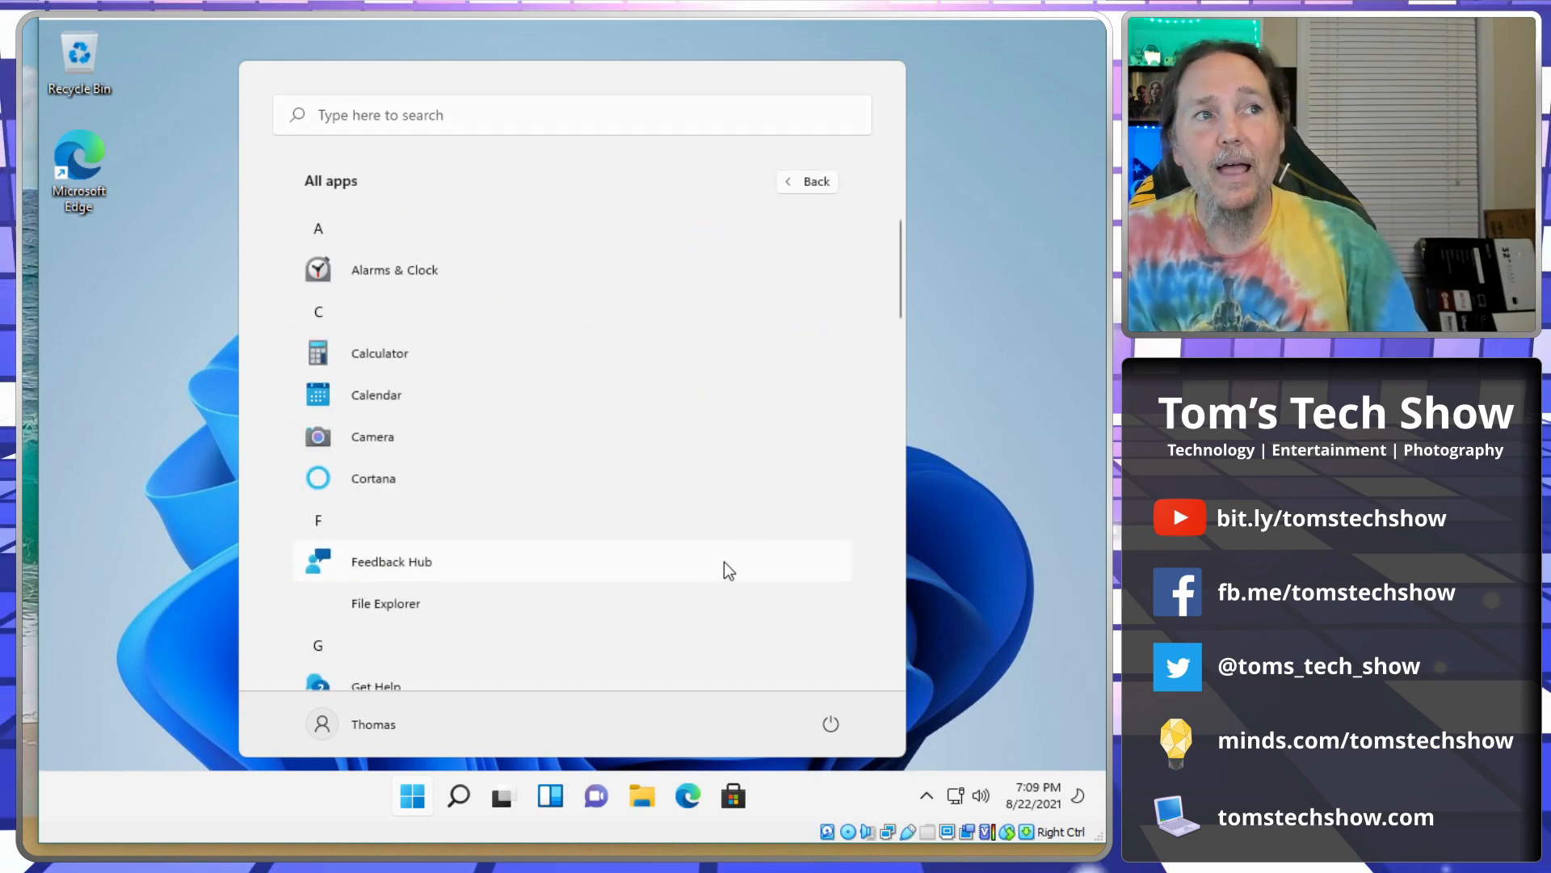
scroll(464, 381, down, 3)
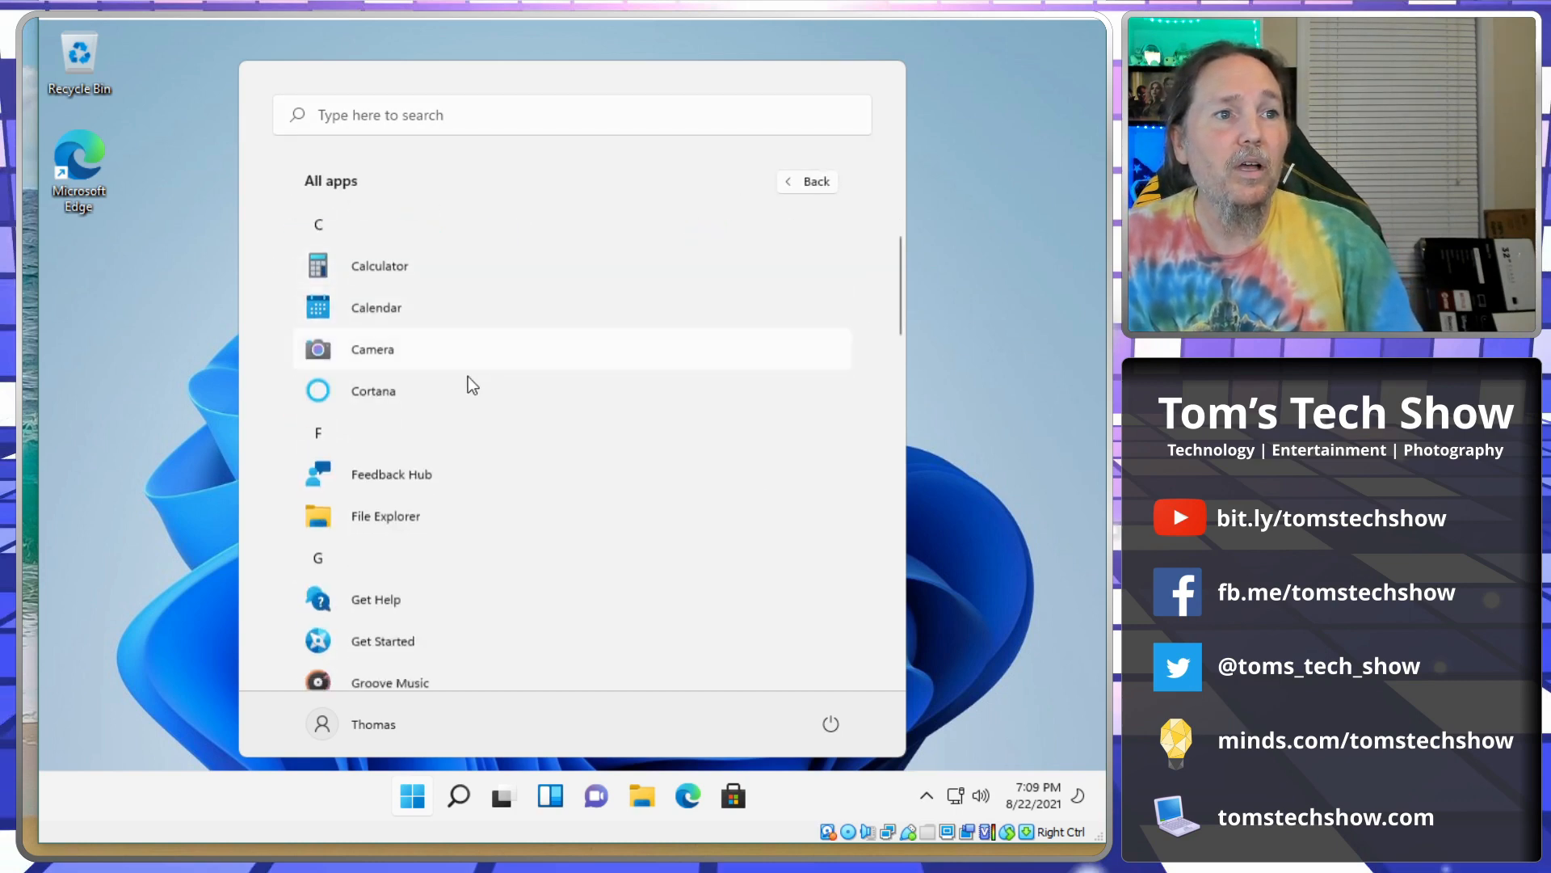
scroll(501, 440, down, 2)
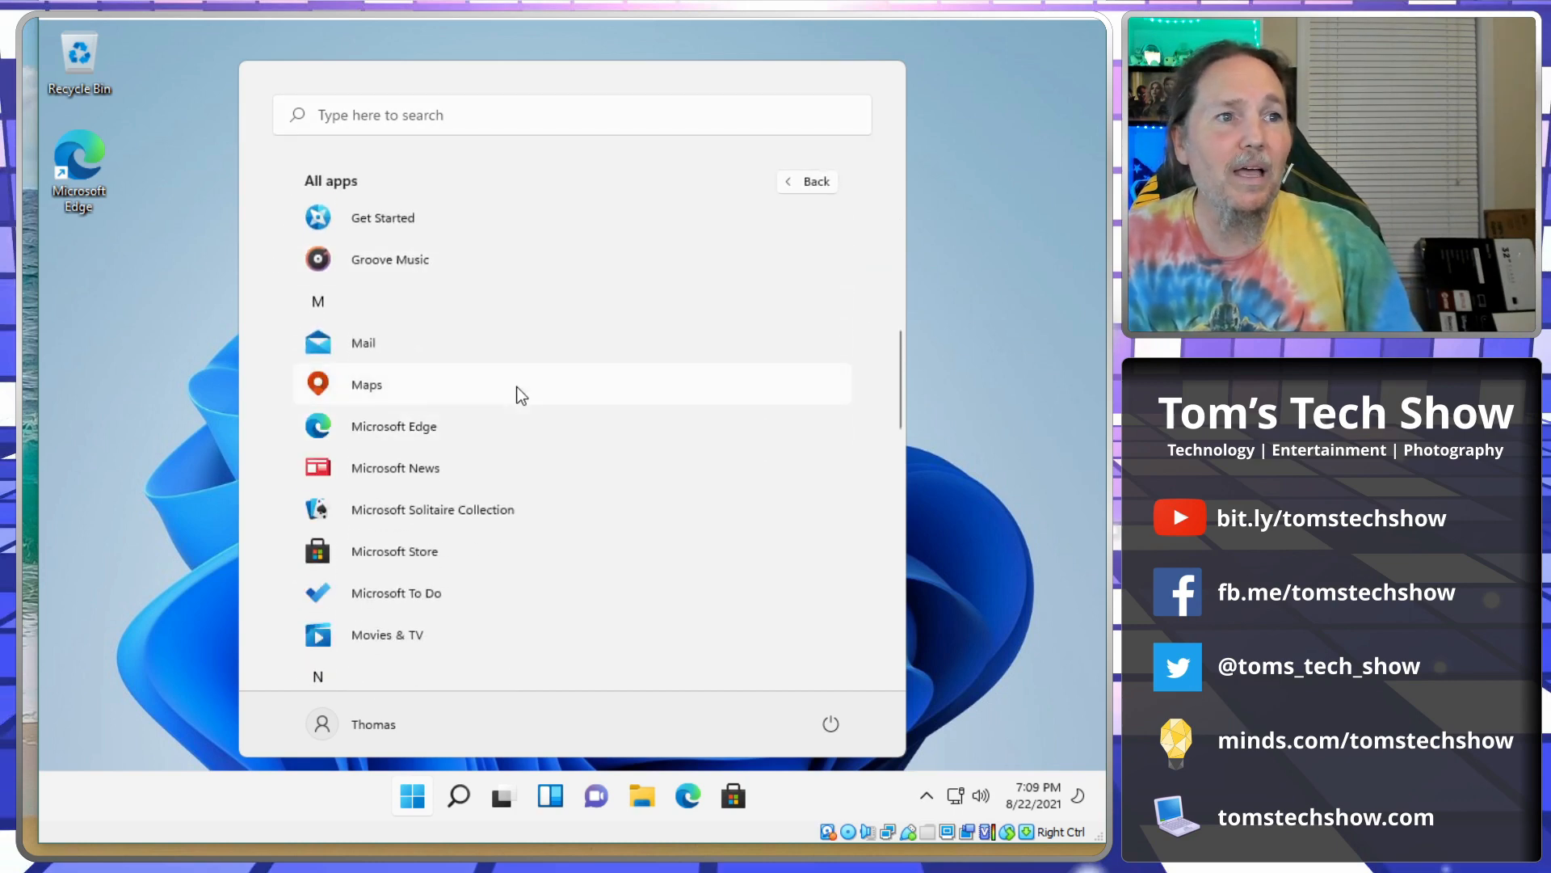
scroll(516, 386, down, 6)
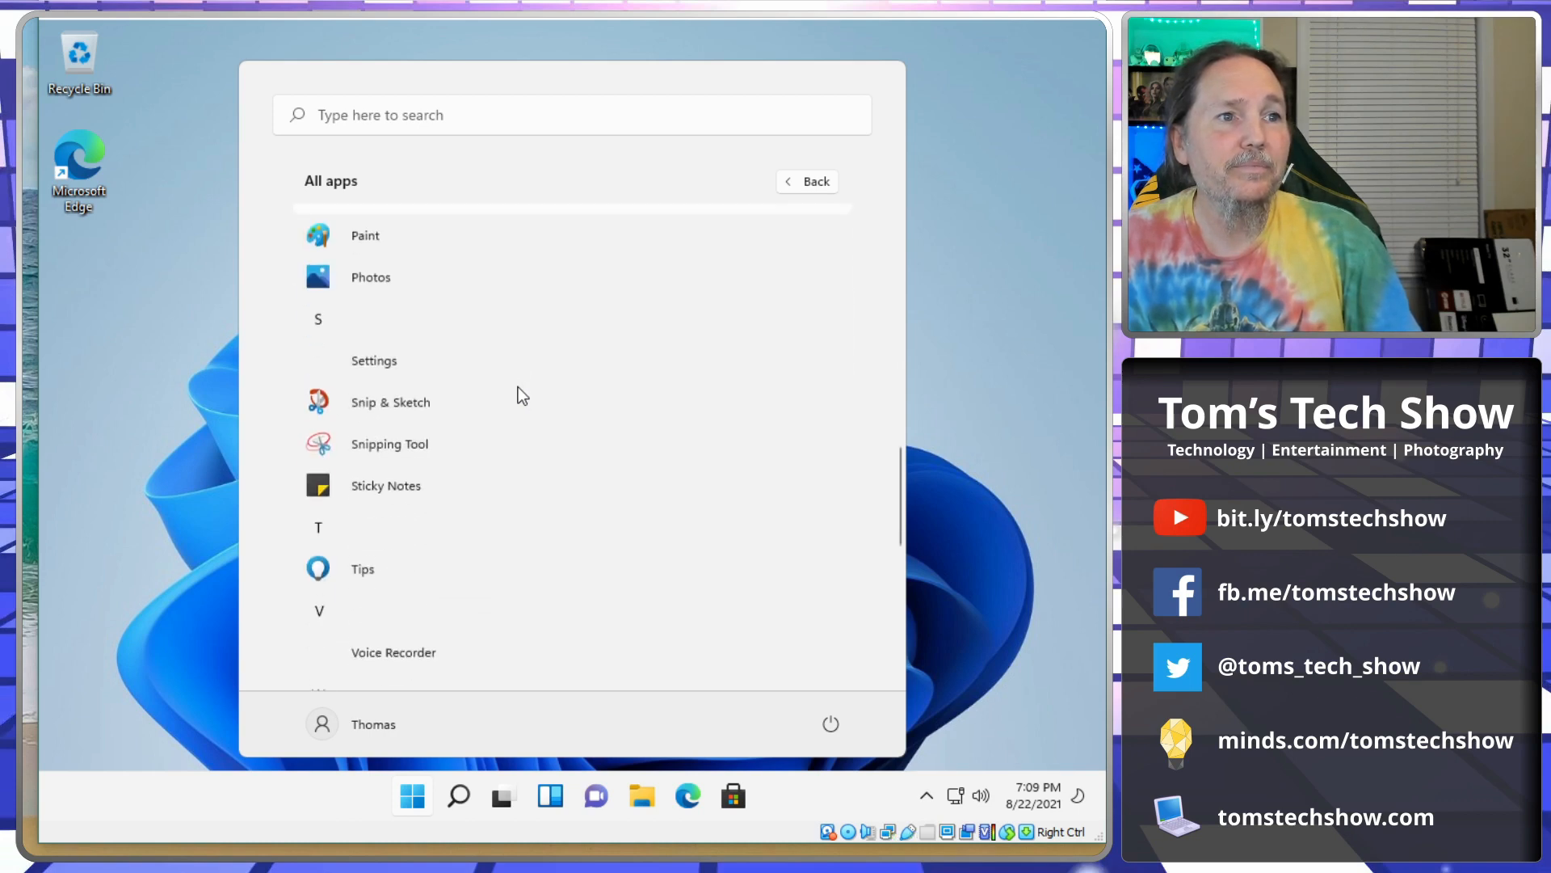
scroll(517, 386, down, 6)
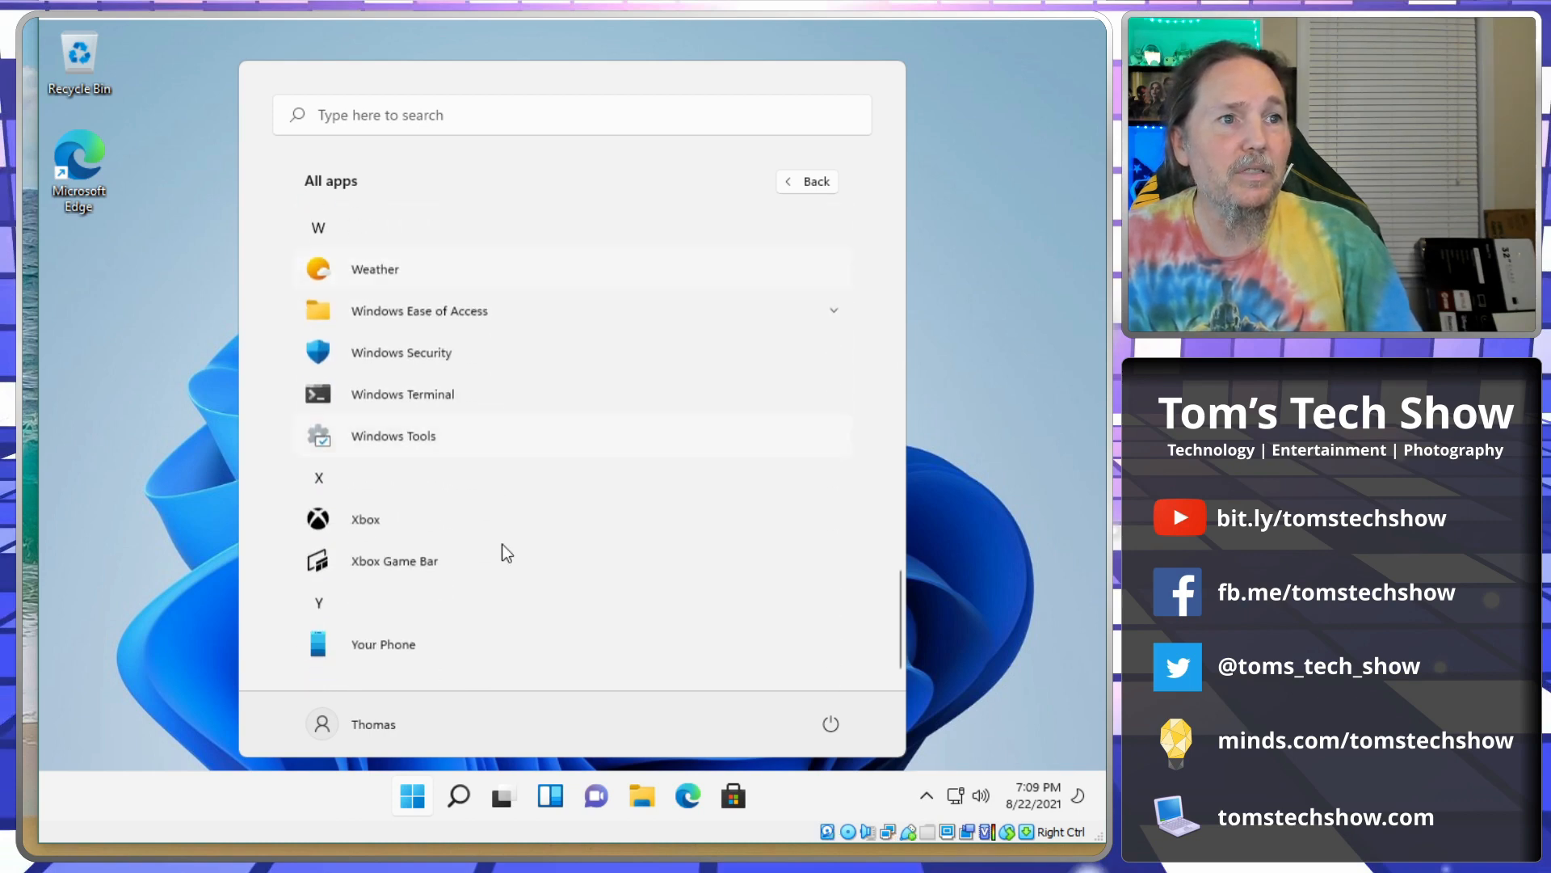
click(110, 696)
click(413, 798)
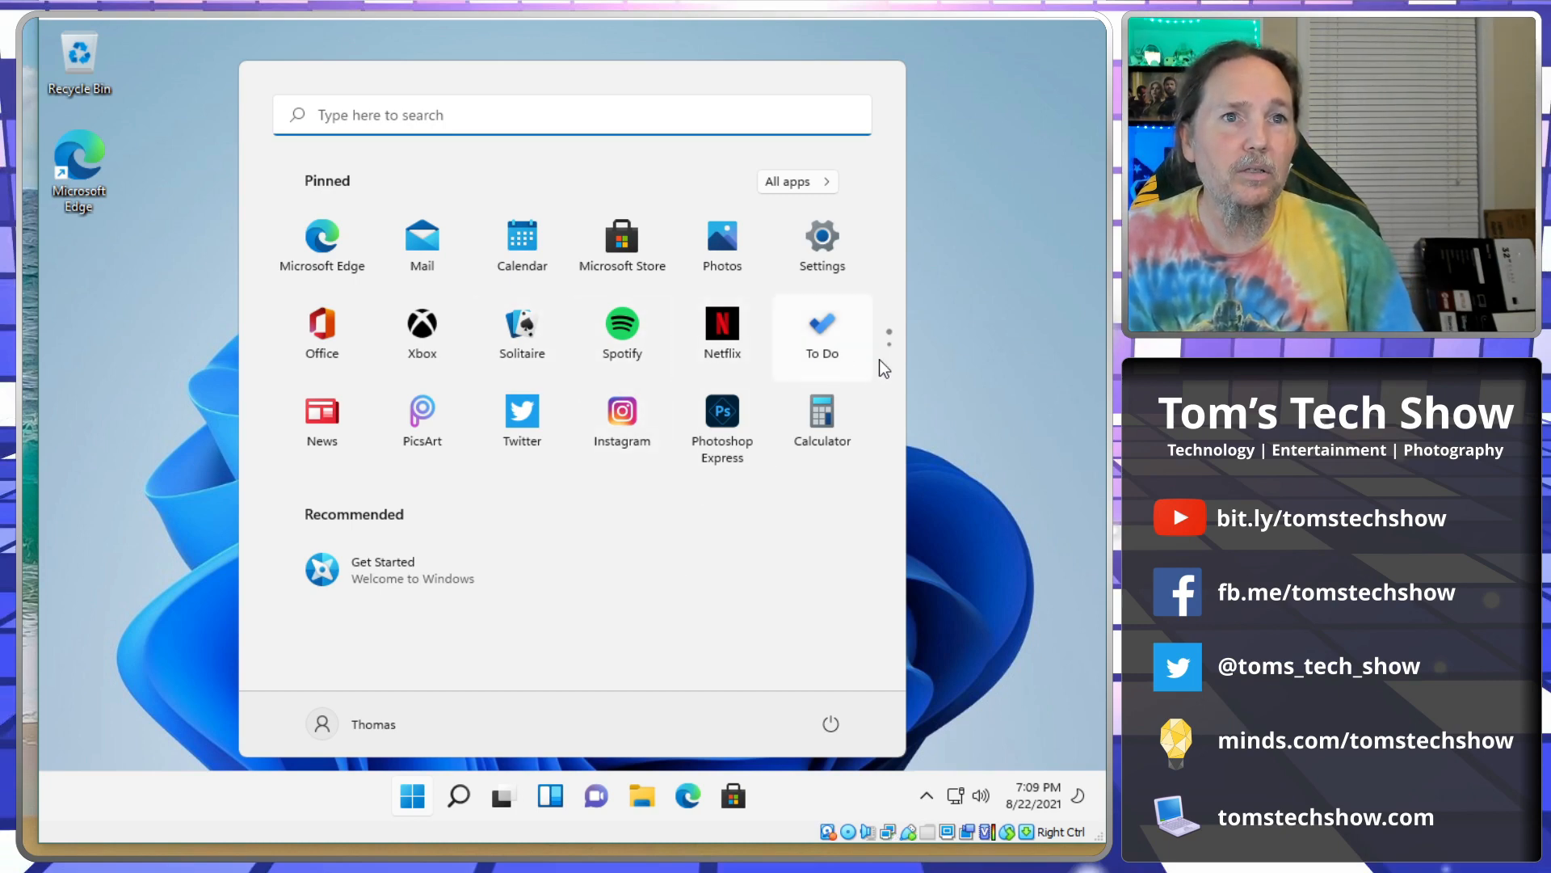
Show the full All apps list in Start and scroll down to the P section.
scroll(889, 357, down, 1)
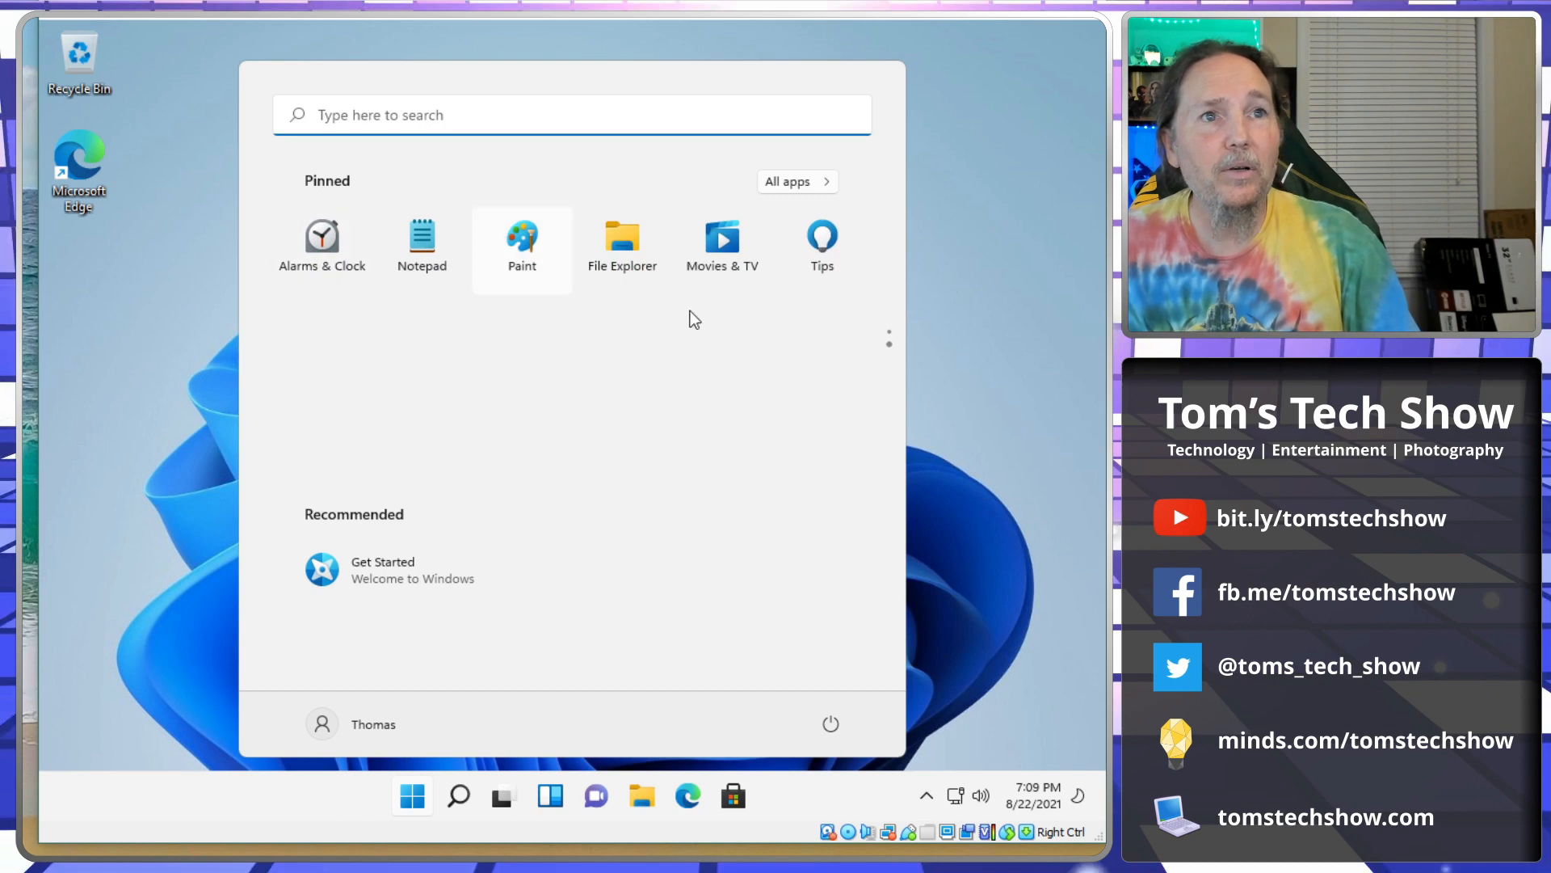
click(890, 316)
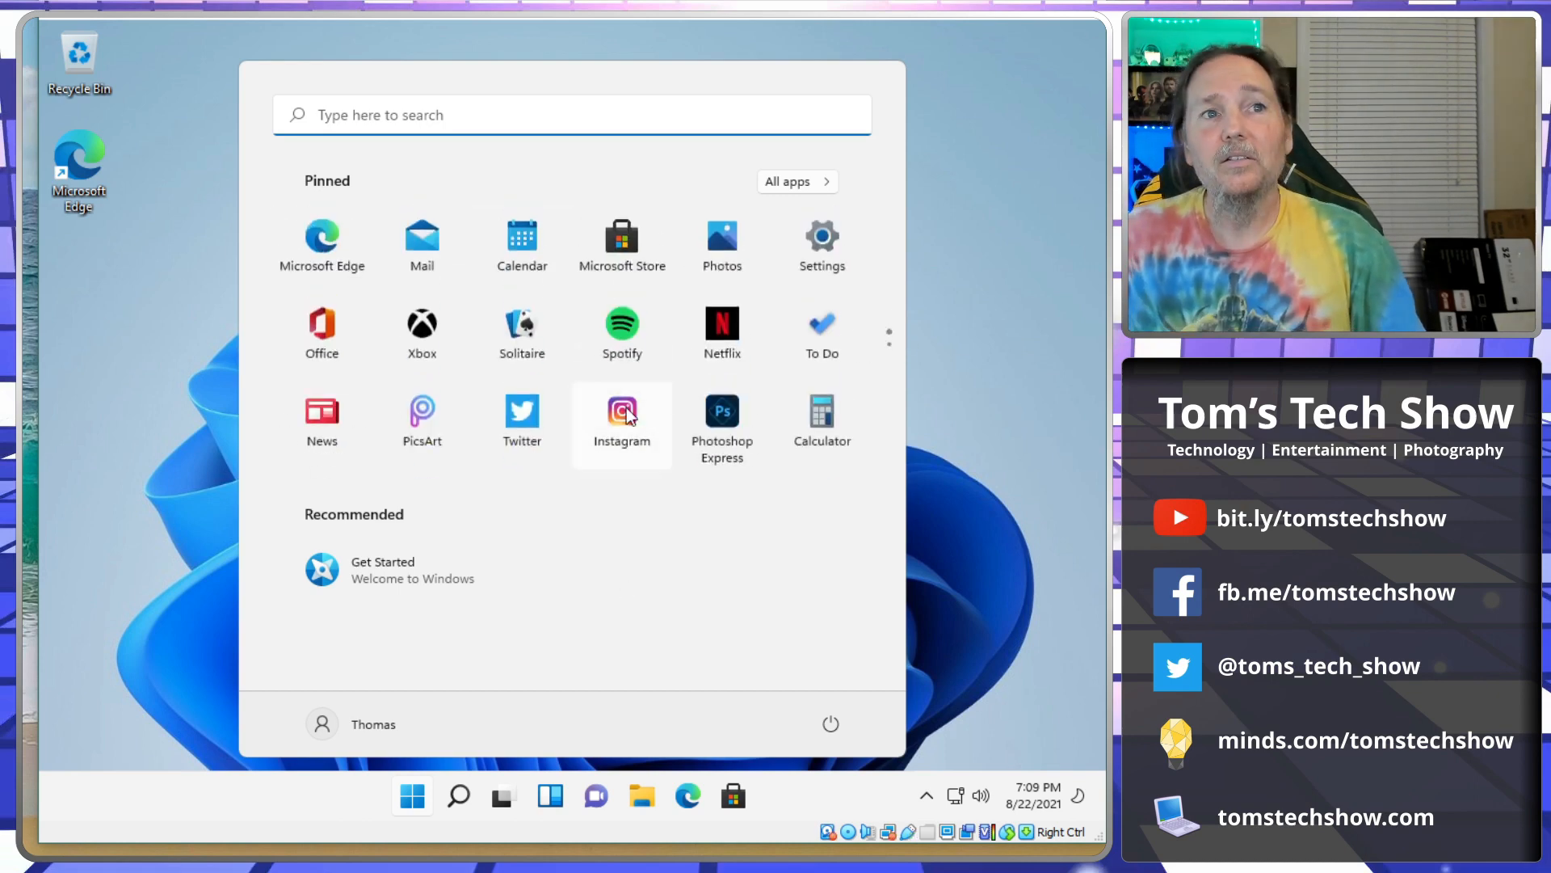
click(823, 181)
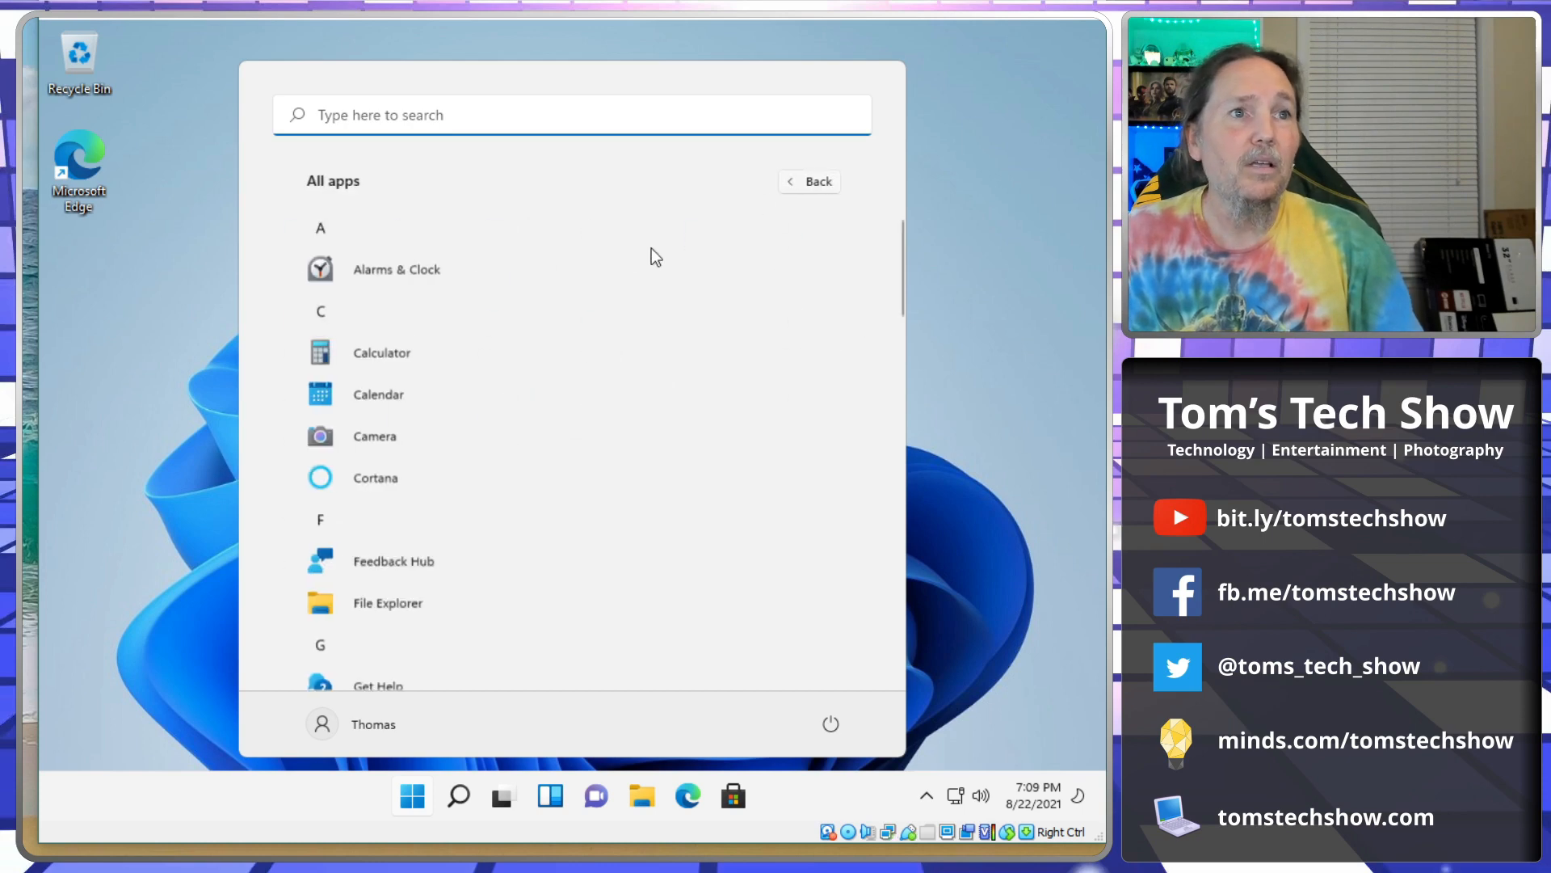
scroll(476, 485, down, 5)
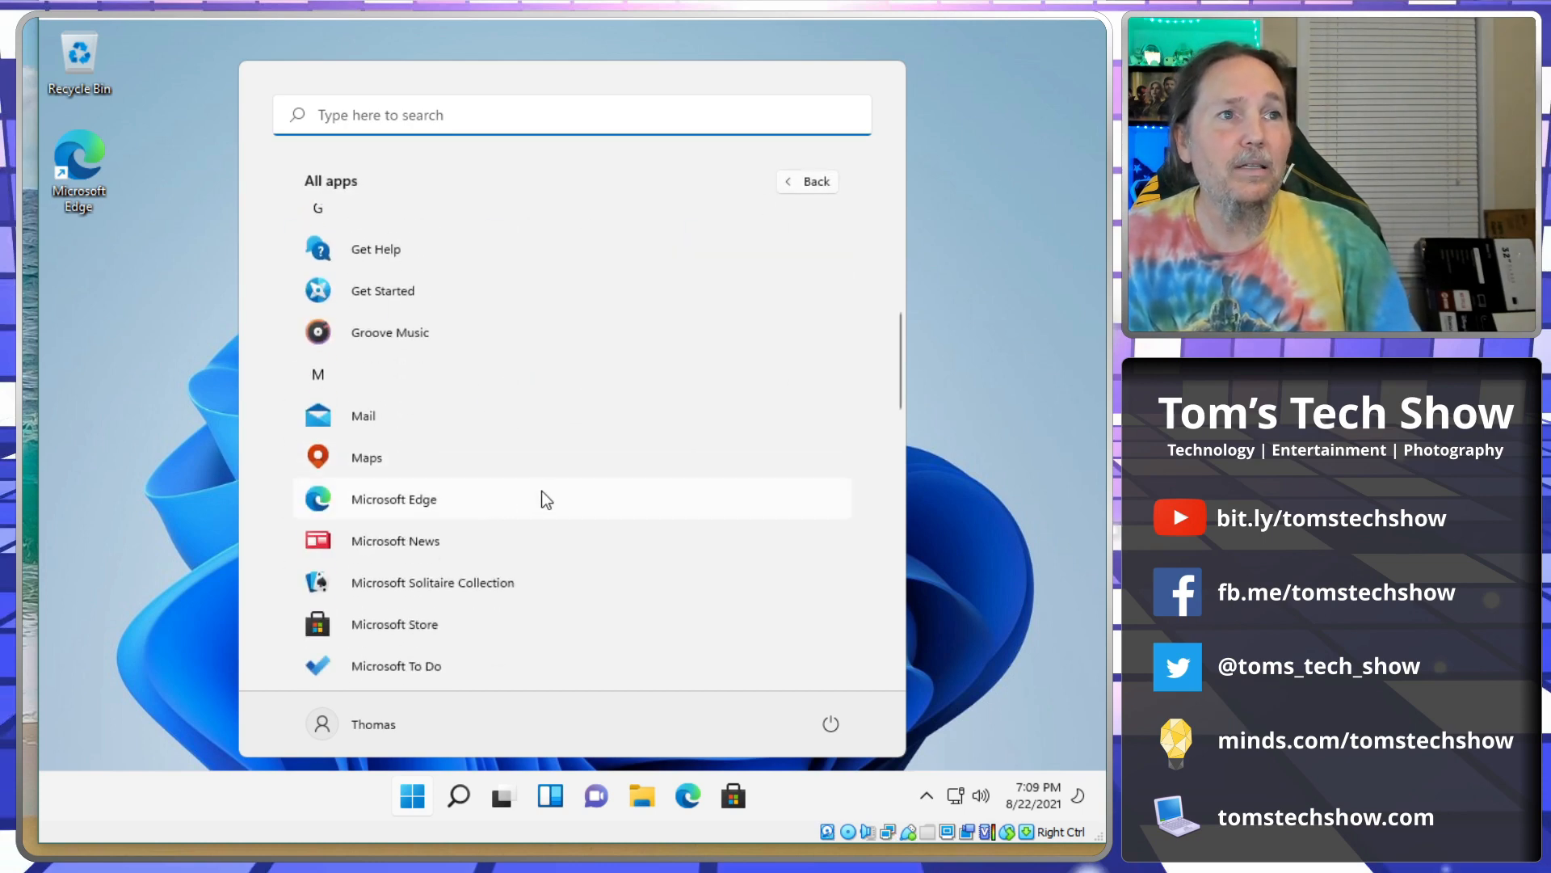
scroll(509, 483, down, 7)
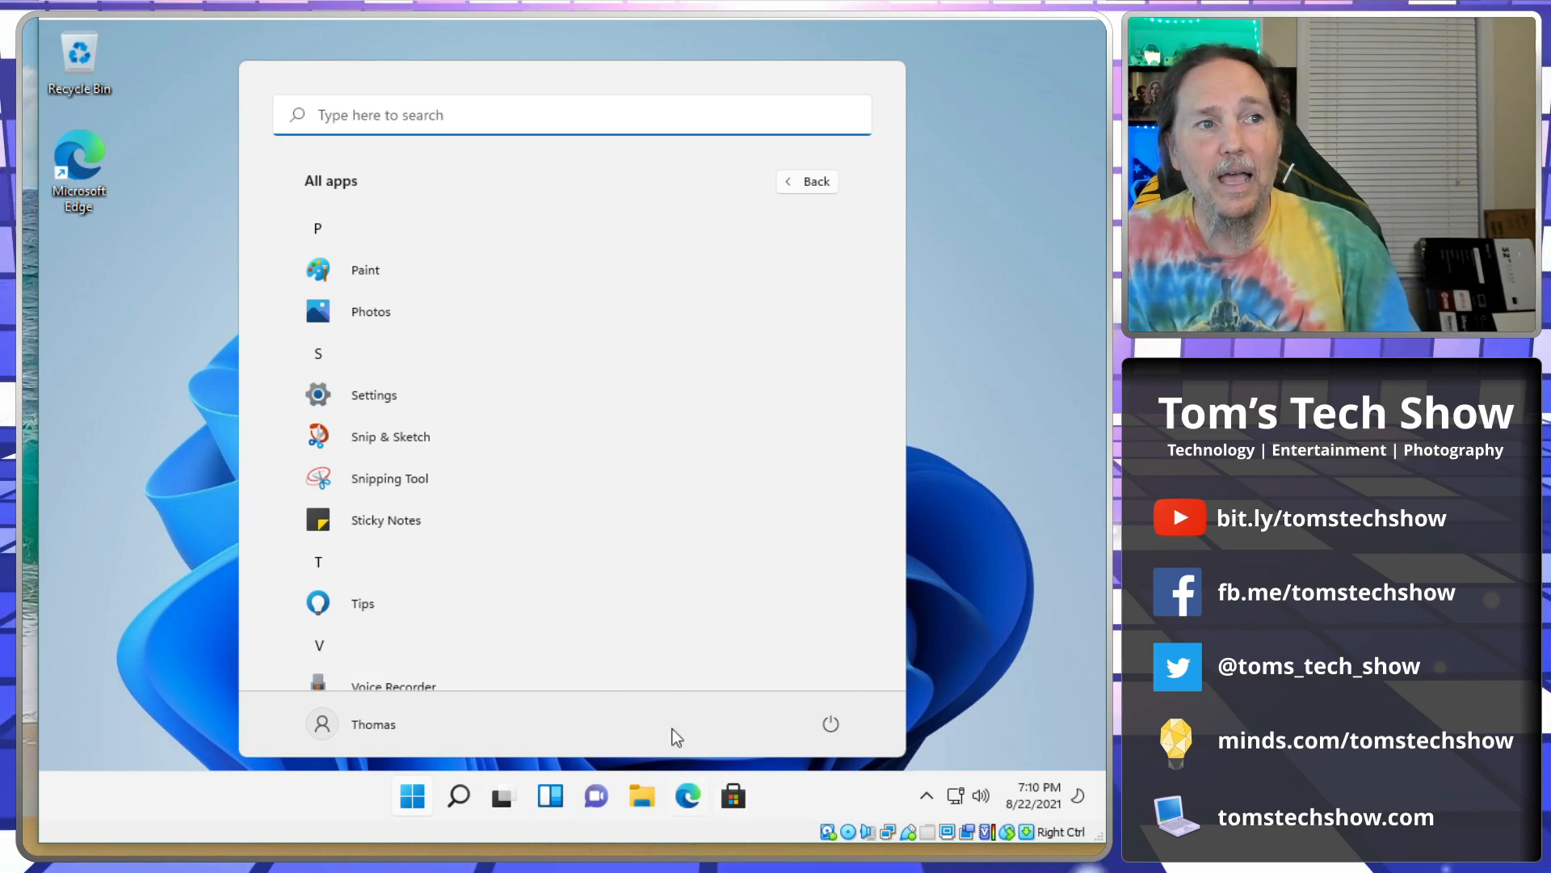
scroll(461, 501, up, 3)
scroll(465, 507, down, 2)
Launch Paint, then close its window.
click(357, 490)
click(361, 534)
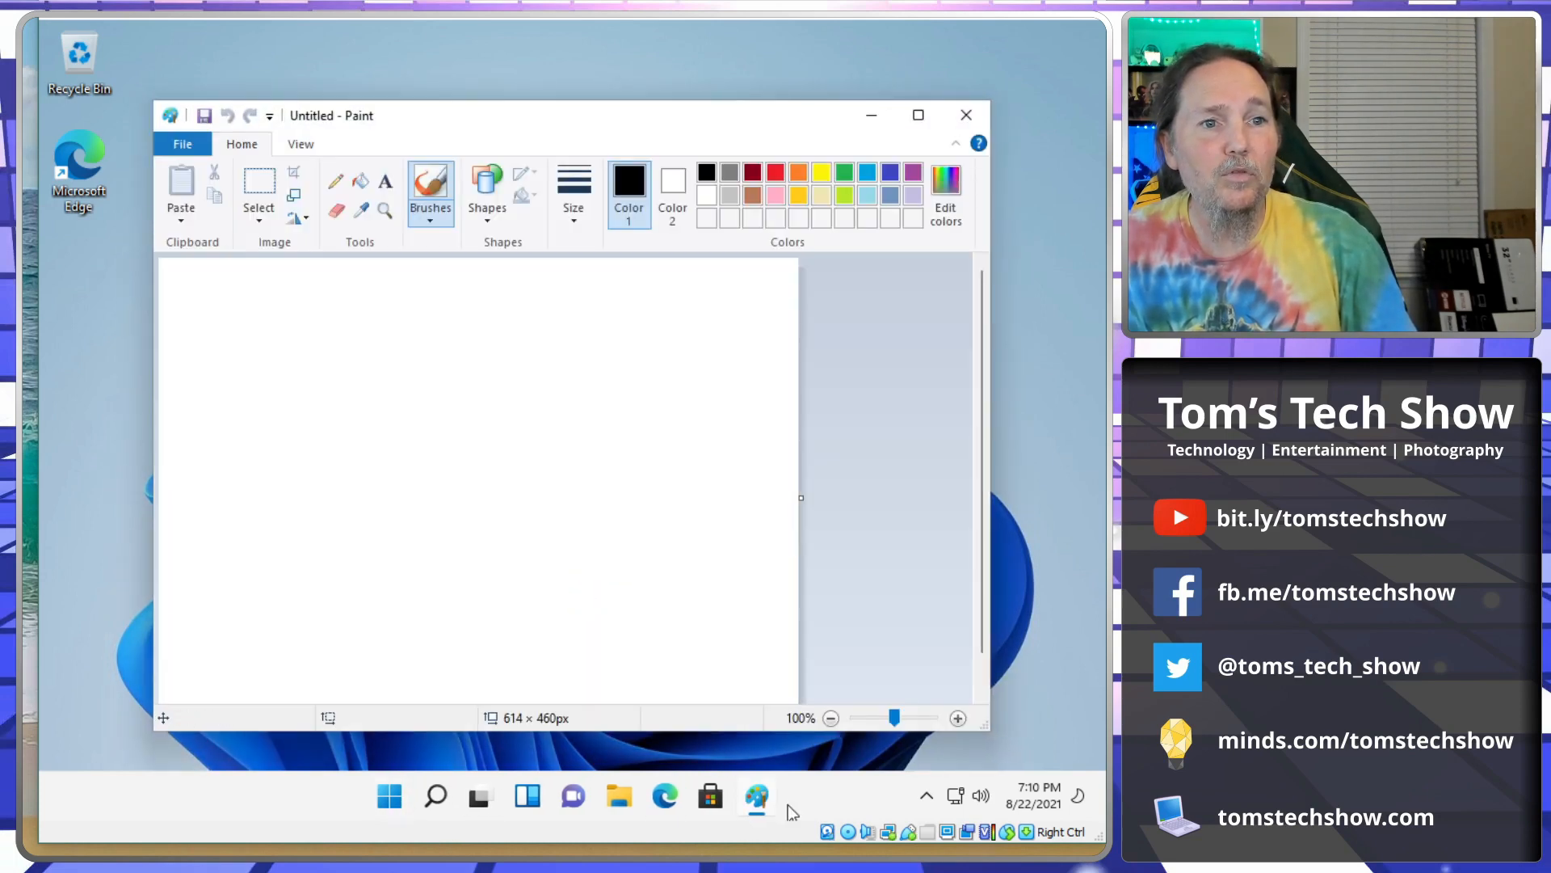
click(966, 122)
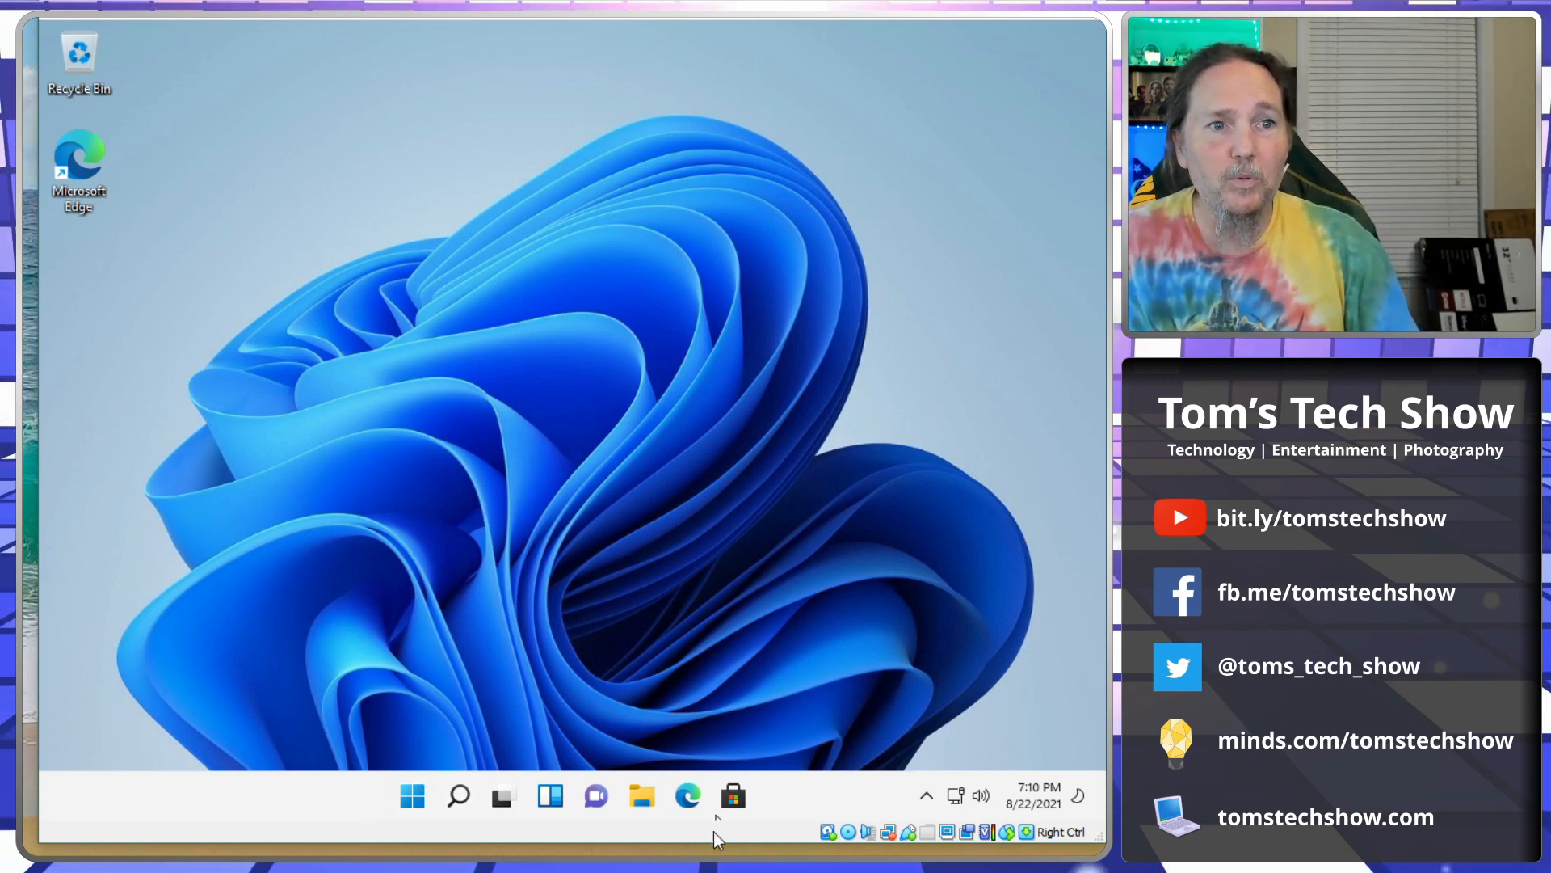
In Taskbar settings, set Taskbar behaviors > Taskbar alignment to Left, then close Settings.
right_click(348, 805)
click(412, 752)
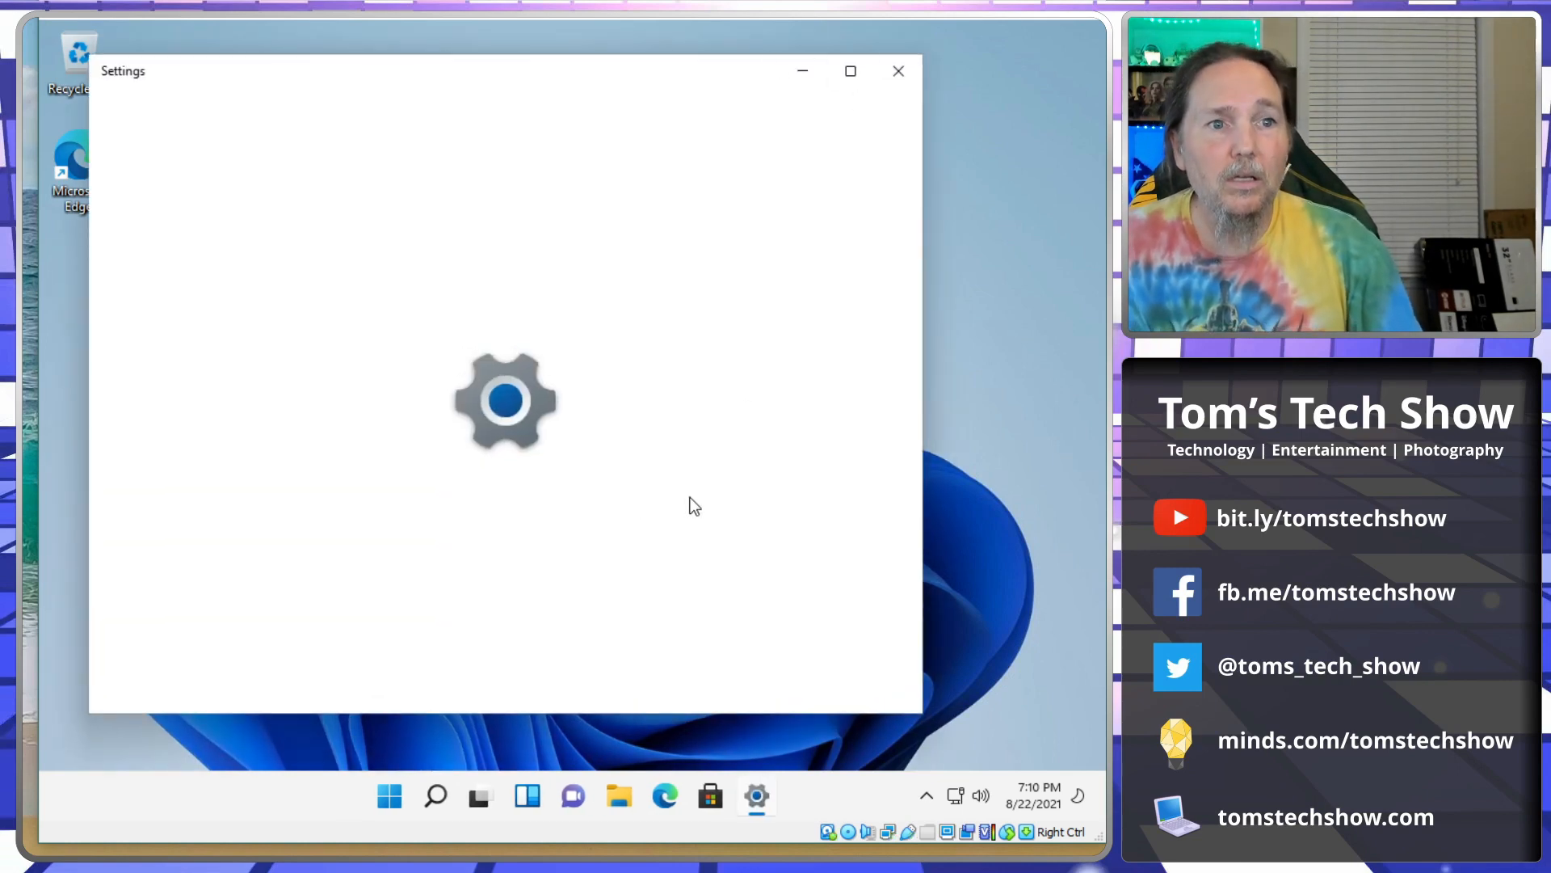
click(851, 71)
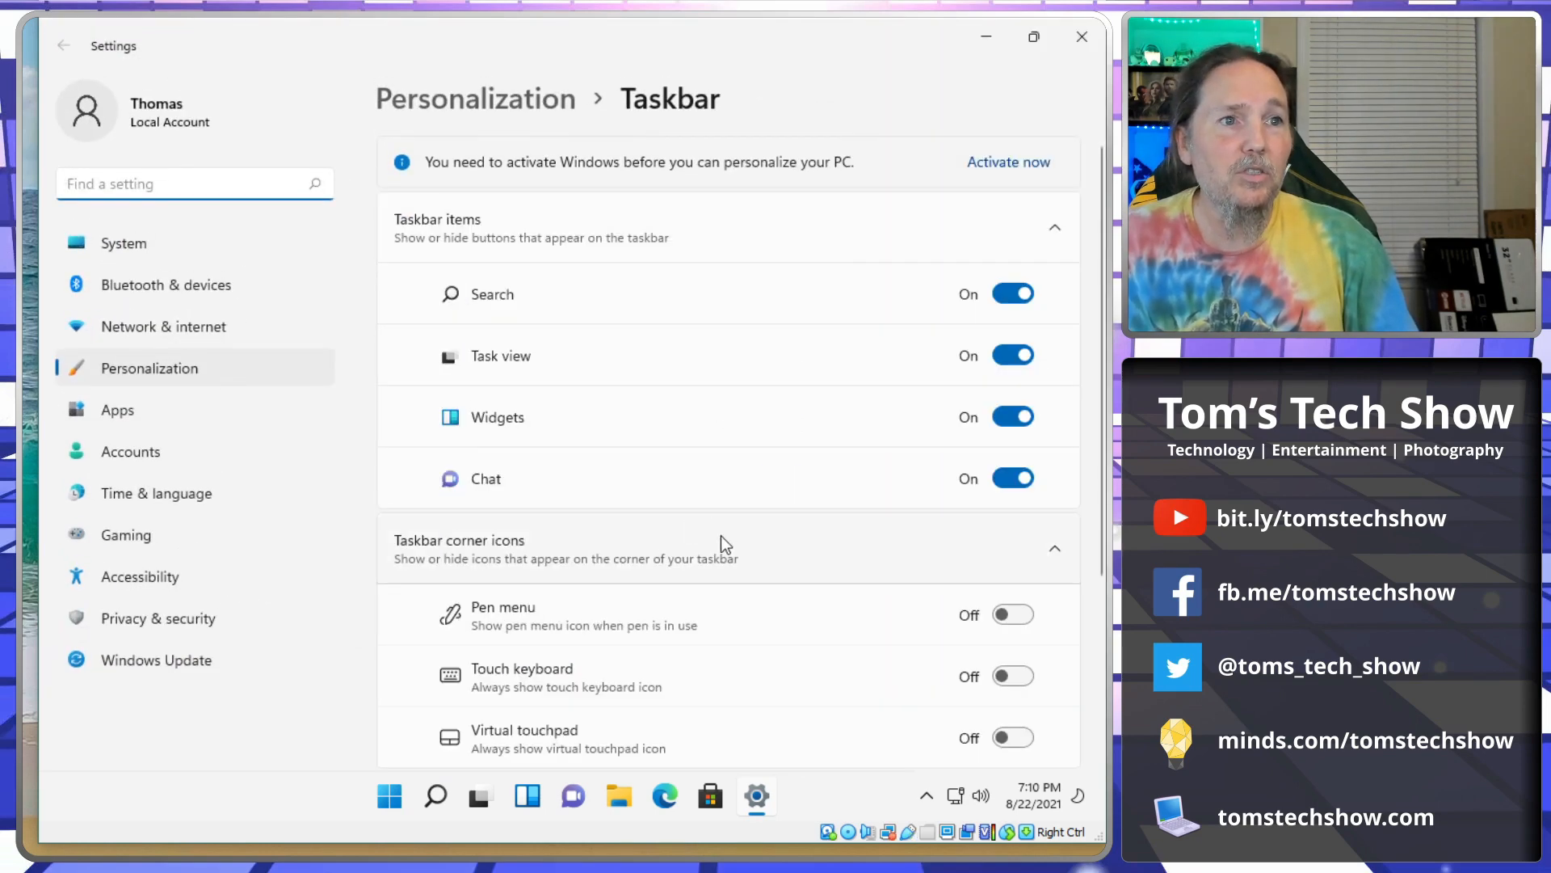
scroll(722, 537, down, 3)
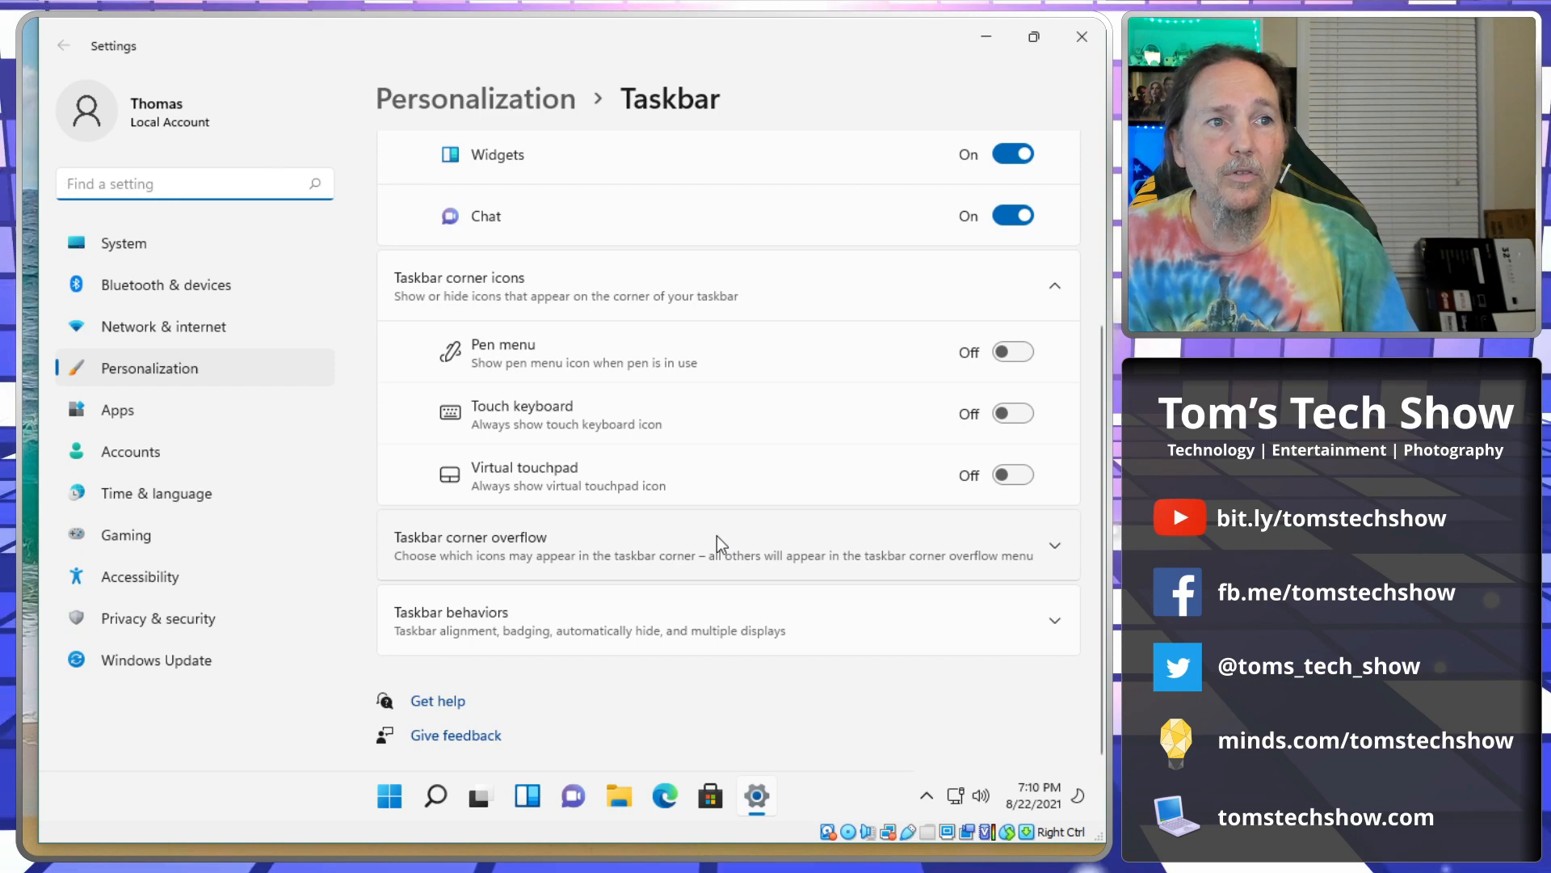
click(719, 650)
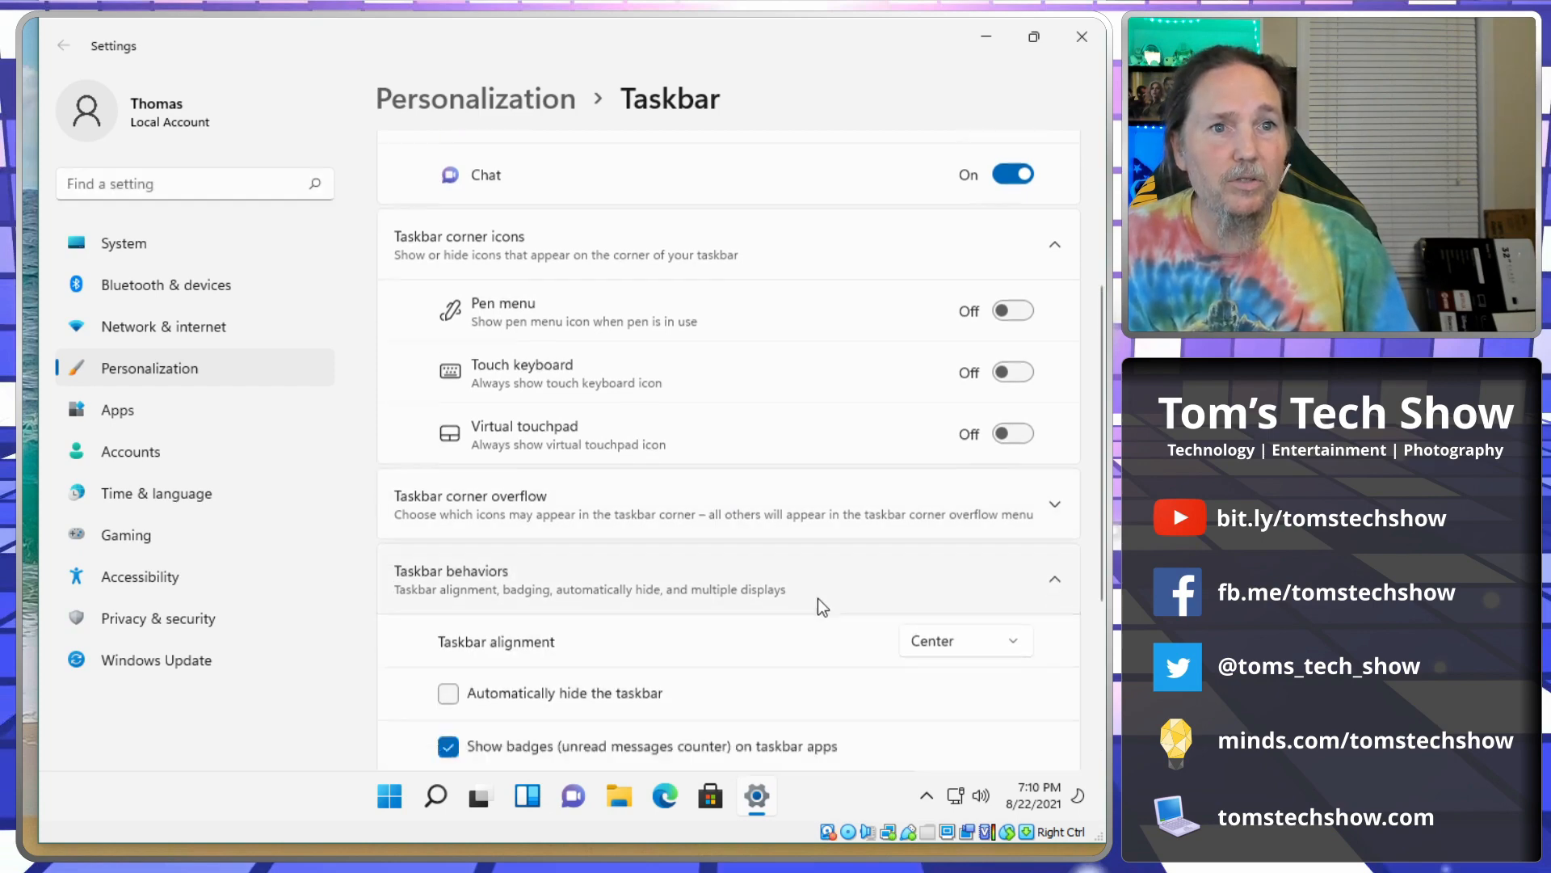
click(952, 403)
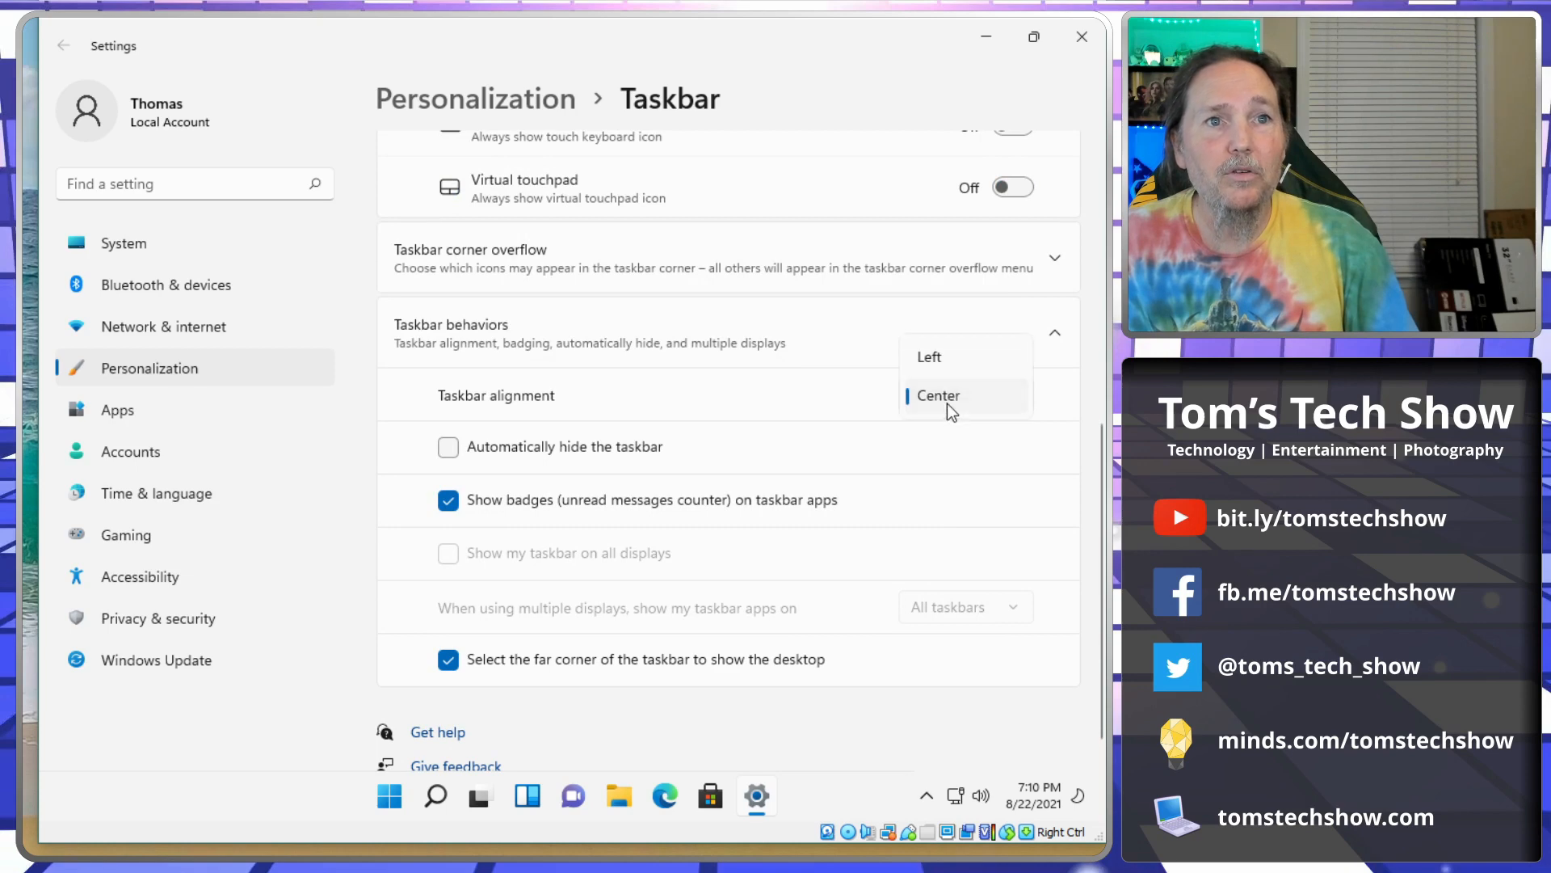
click(936, 357)
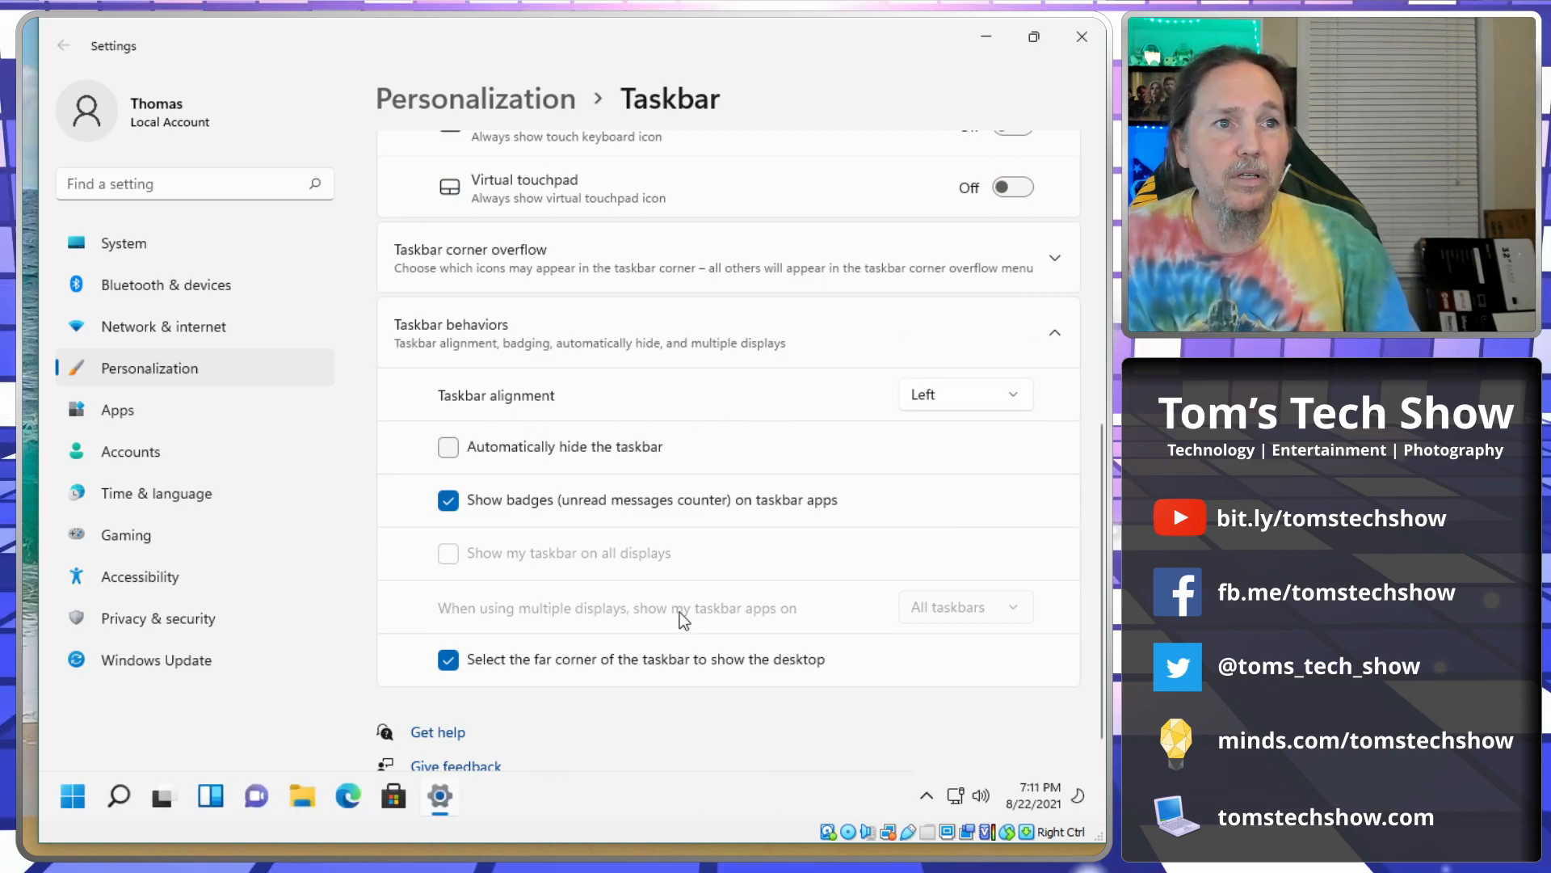
click(1082, 36)
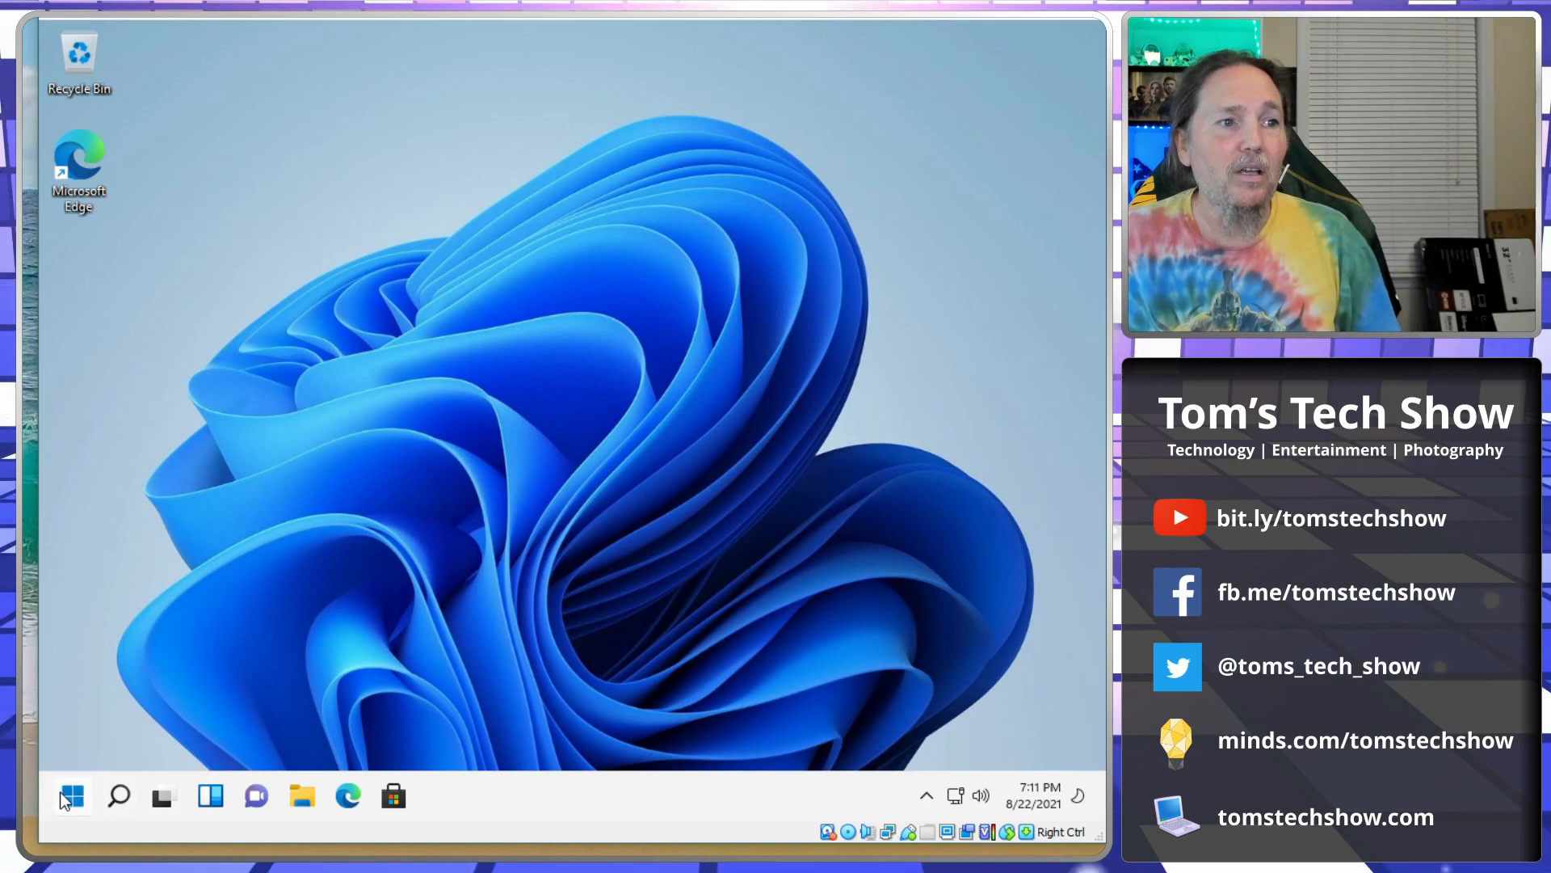
key(super)
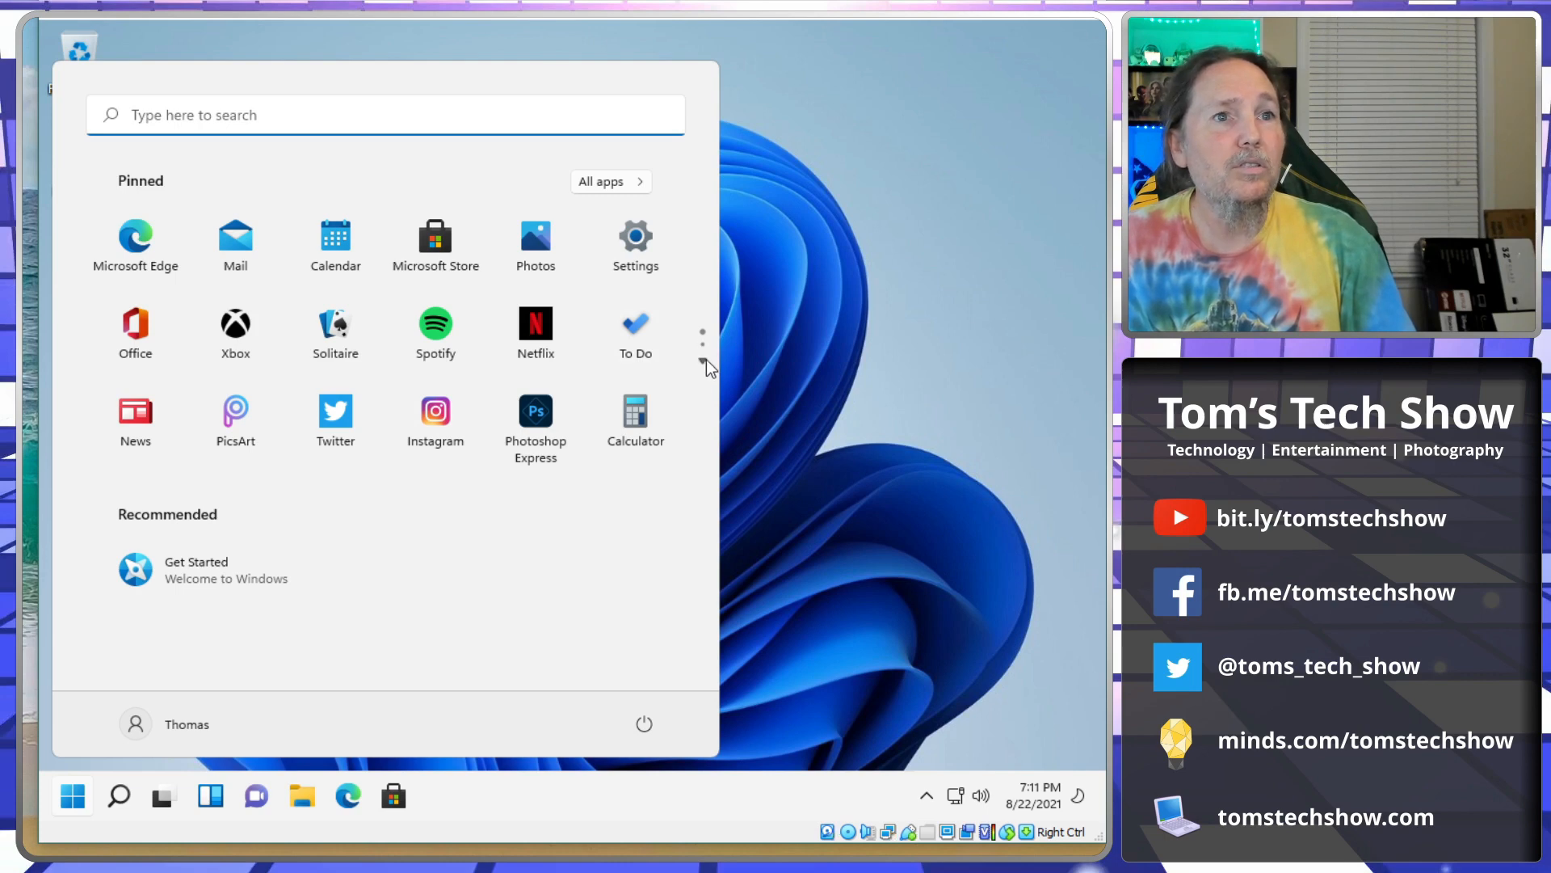
click(702, 361)
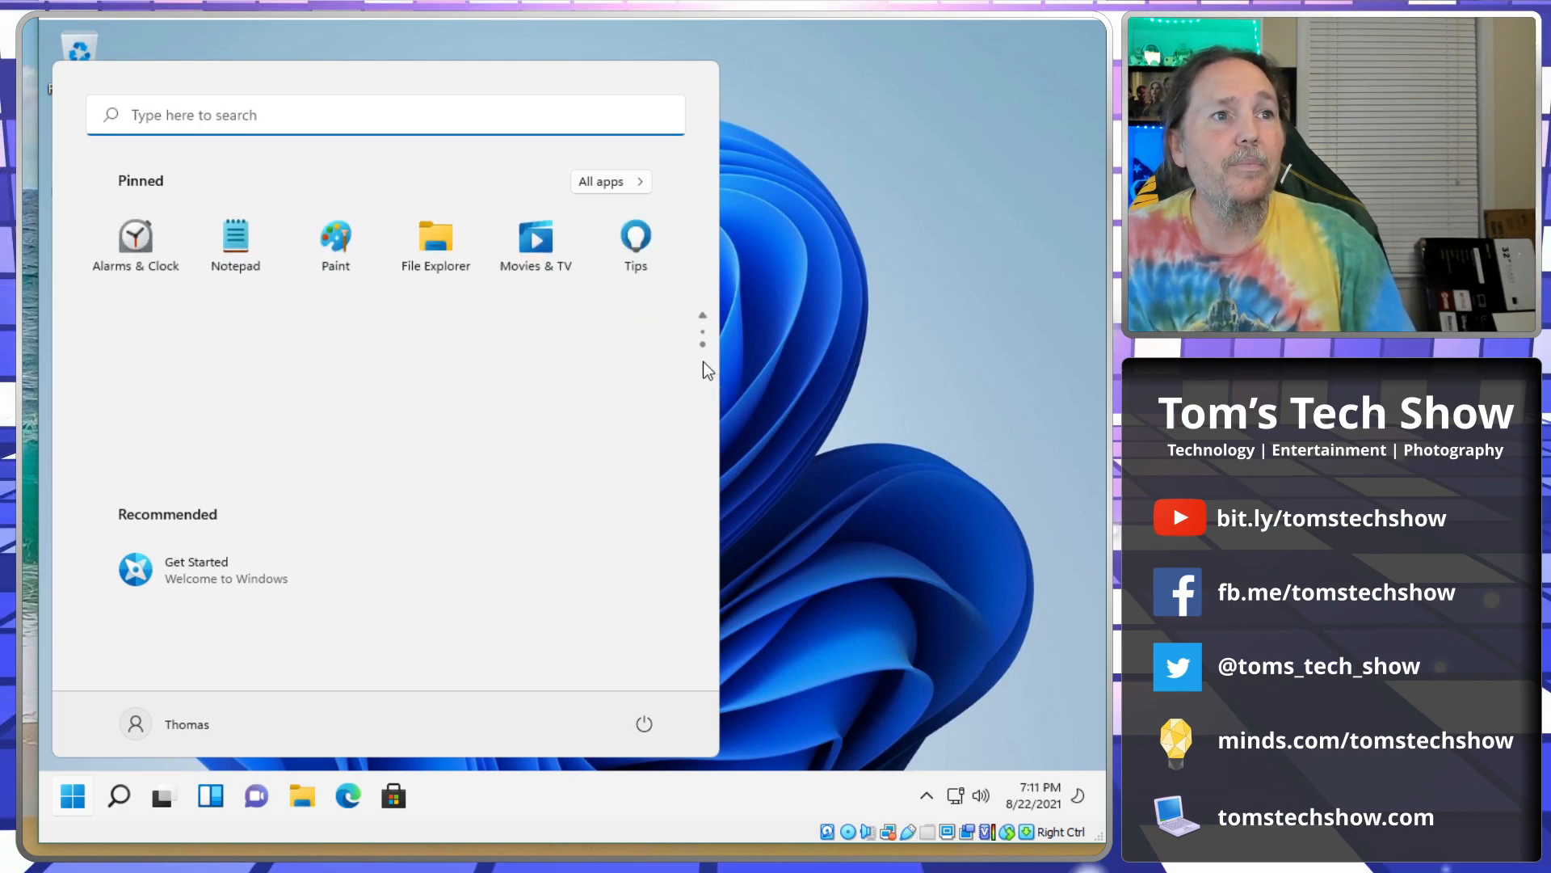
click(633, 183)
scroll(323, 525, down, 8)
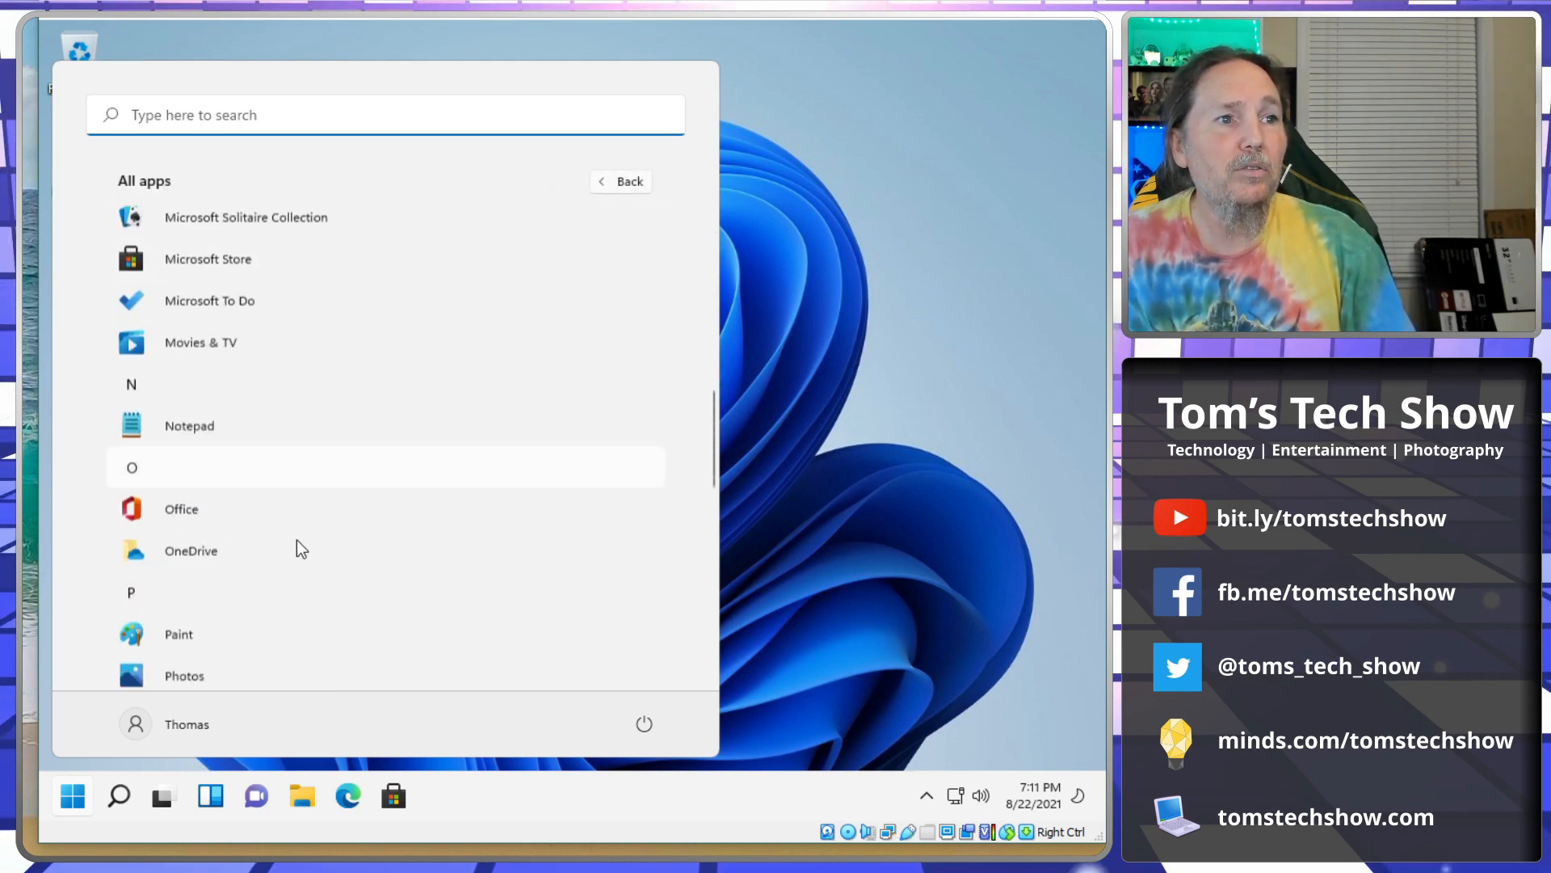
scroll(275, 549, down, 2)
click(341, 573)
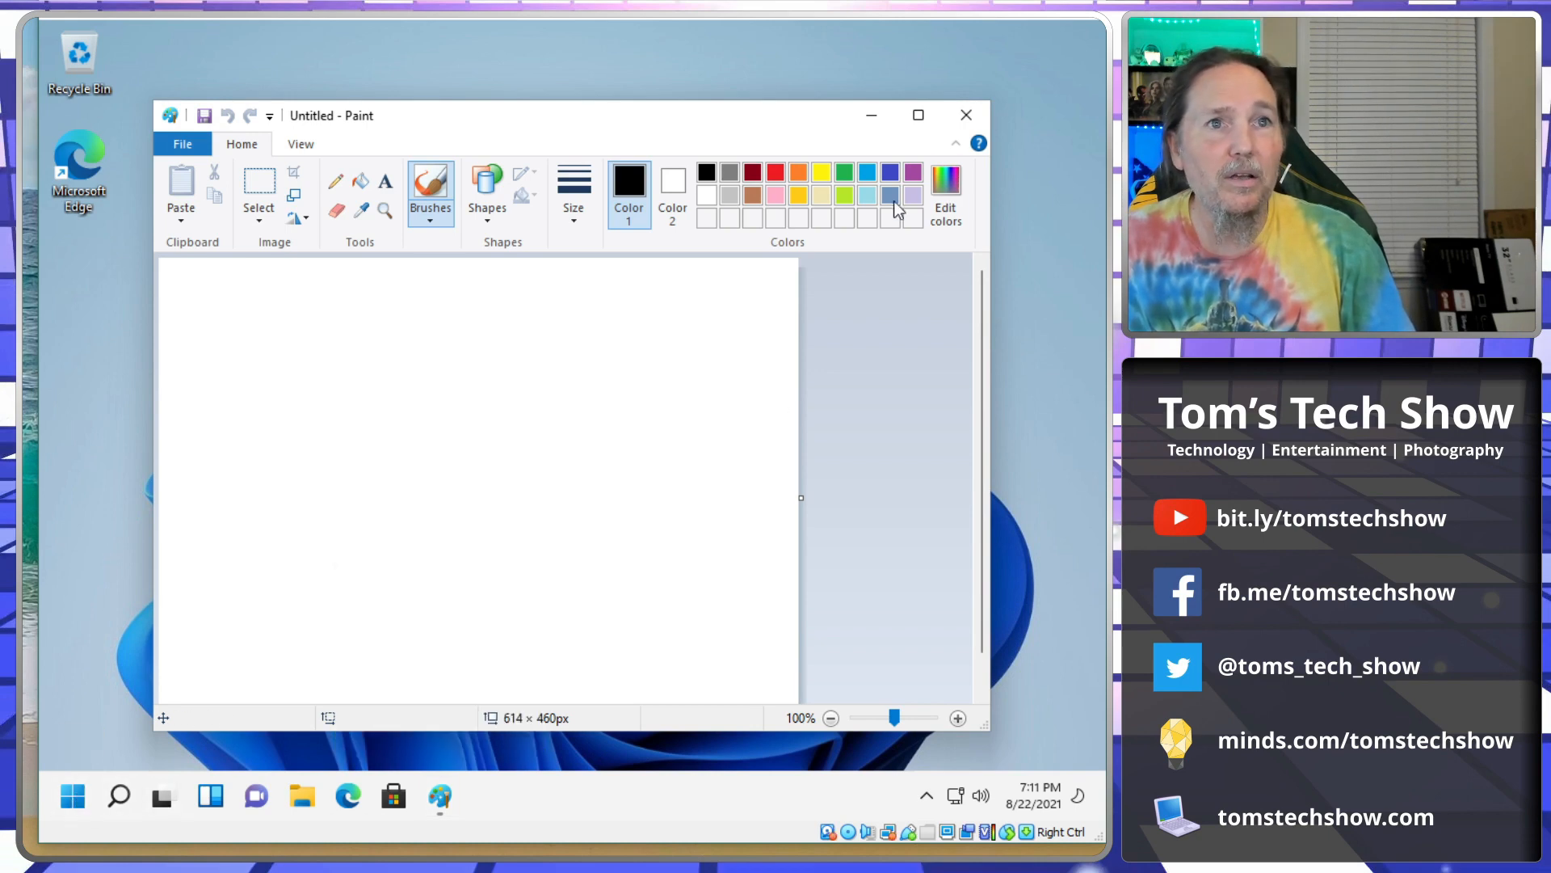
click(966, 115)
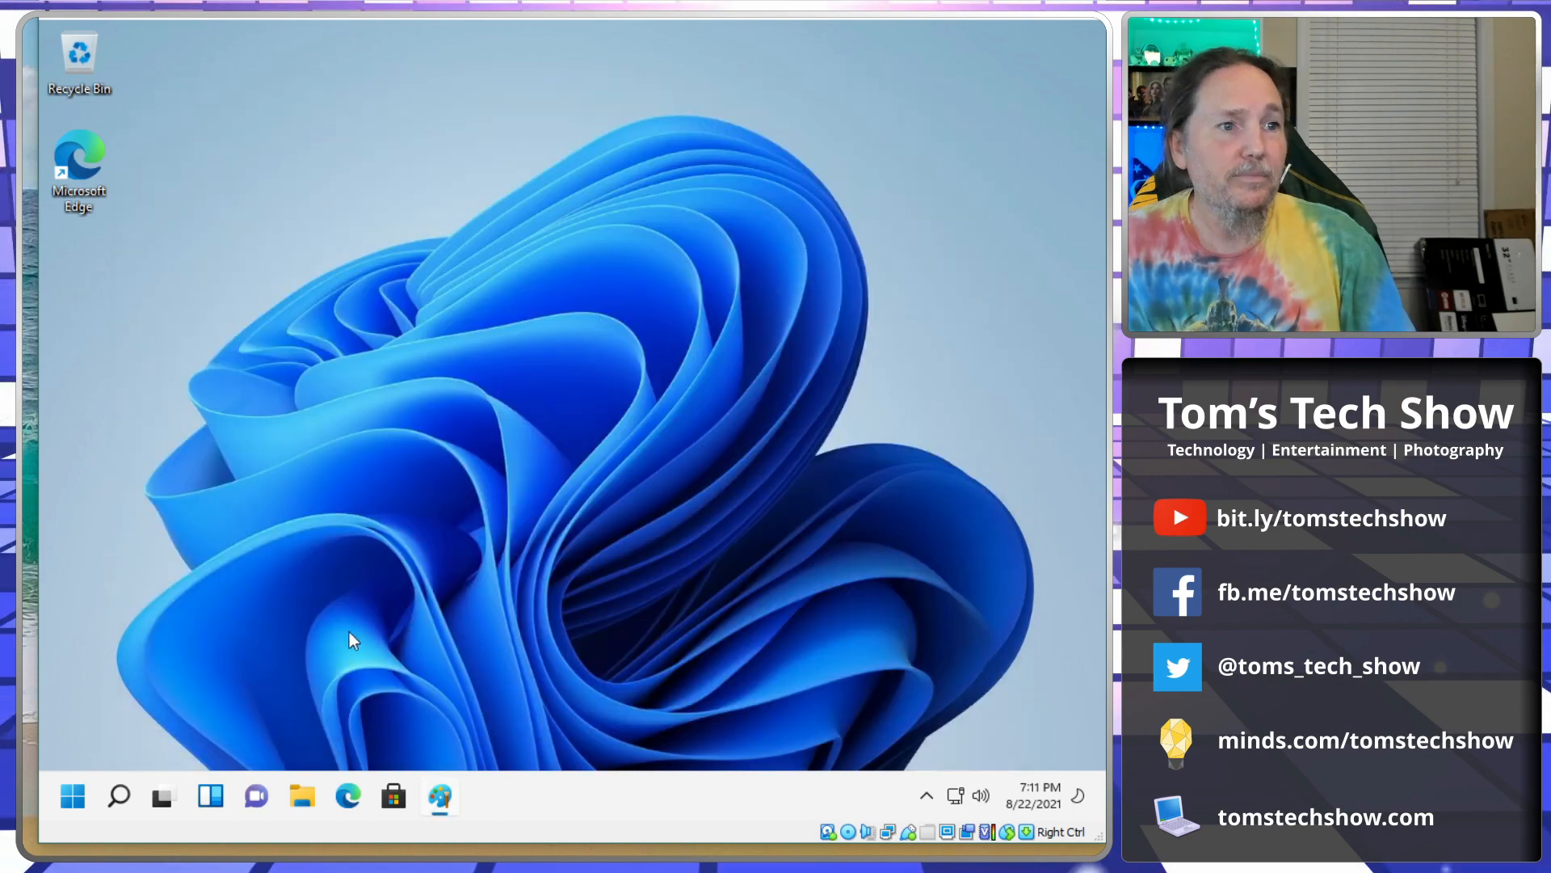
Open Settings from Start, scroll through all System rows, and go to Display.
click(75, 778)
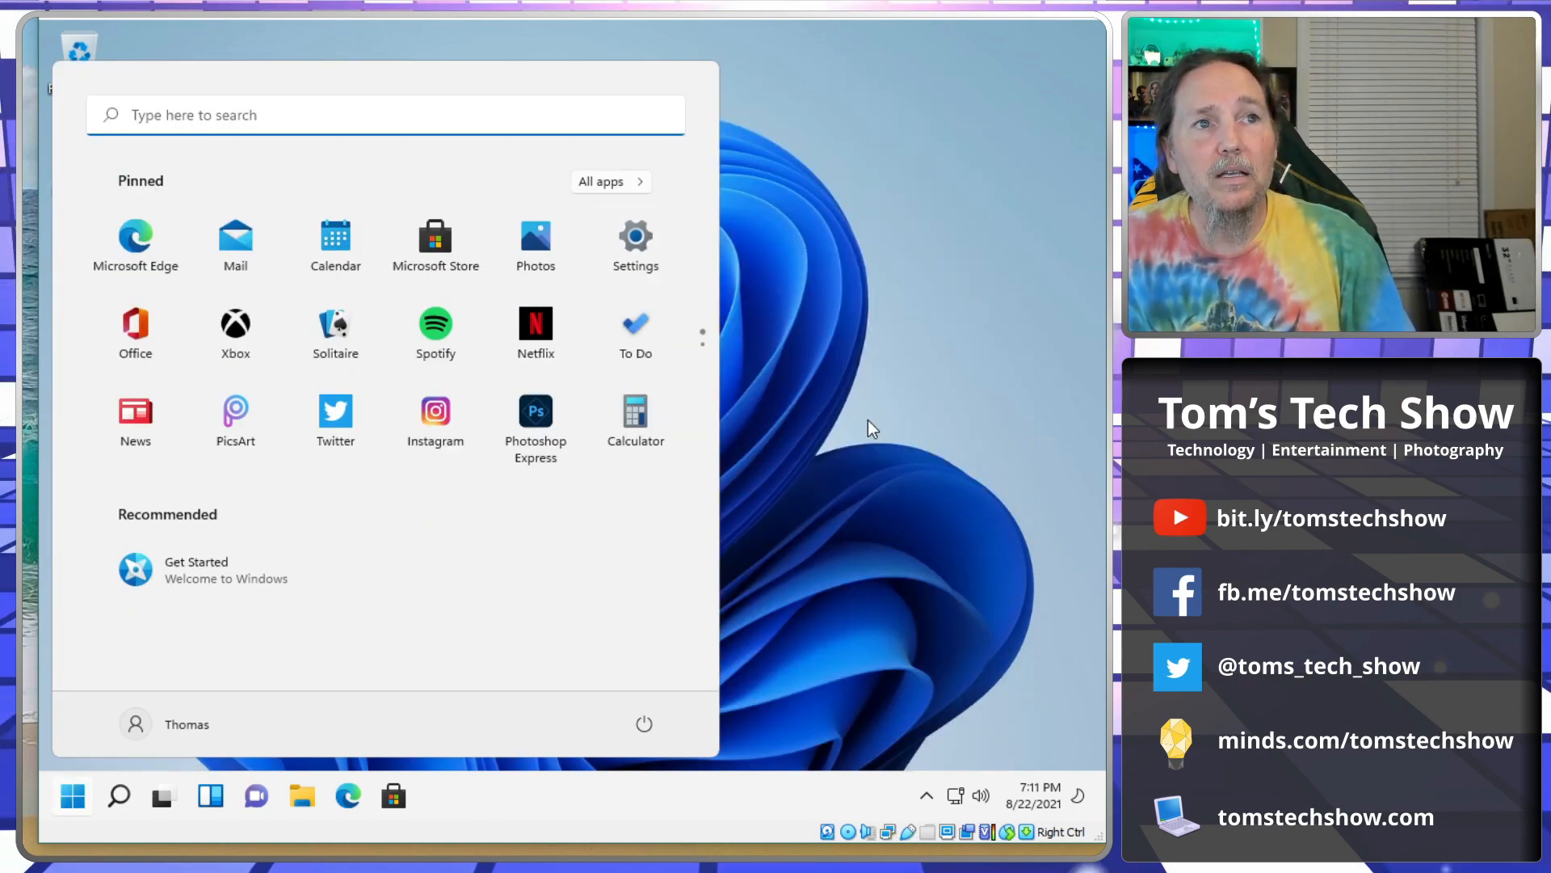
click(637, 255)
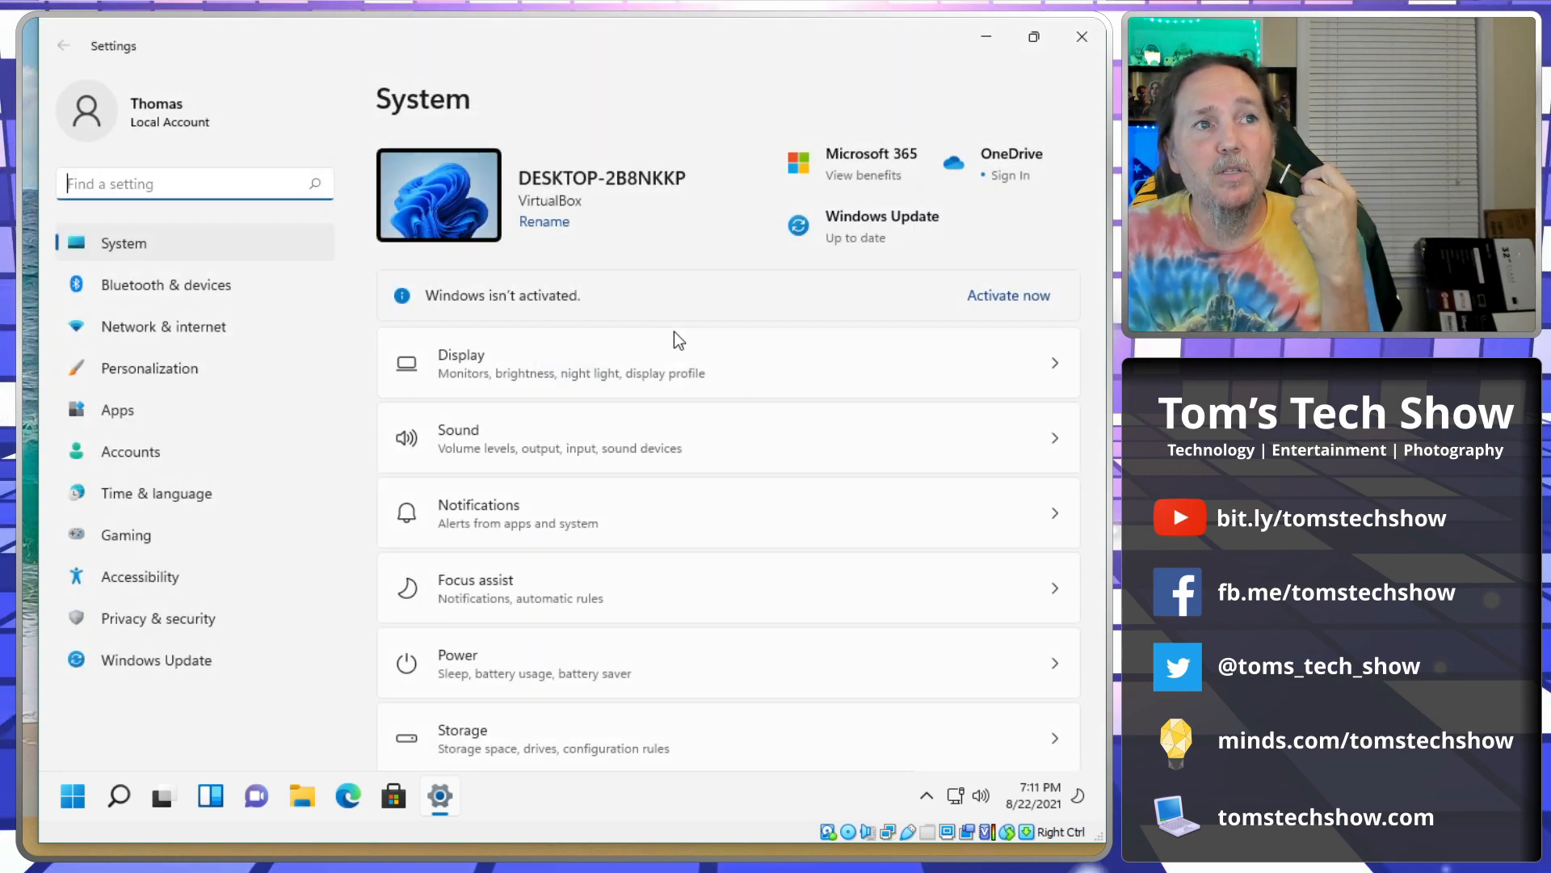
scroll(719, 499, down, 1)
scroll(719, 499, down, 1)
scroll(719, 500, up, 2)
scroll(642, 380, down, 2)
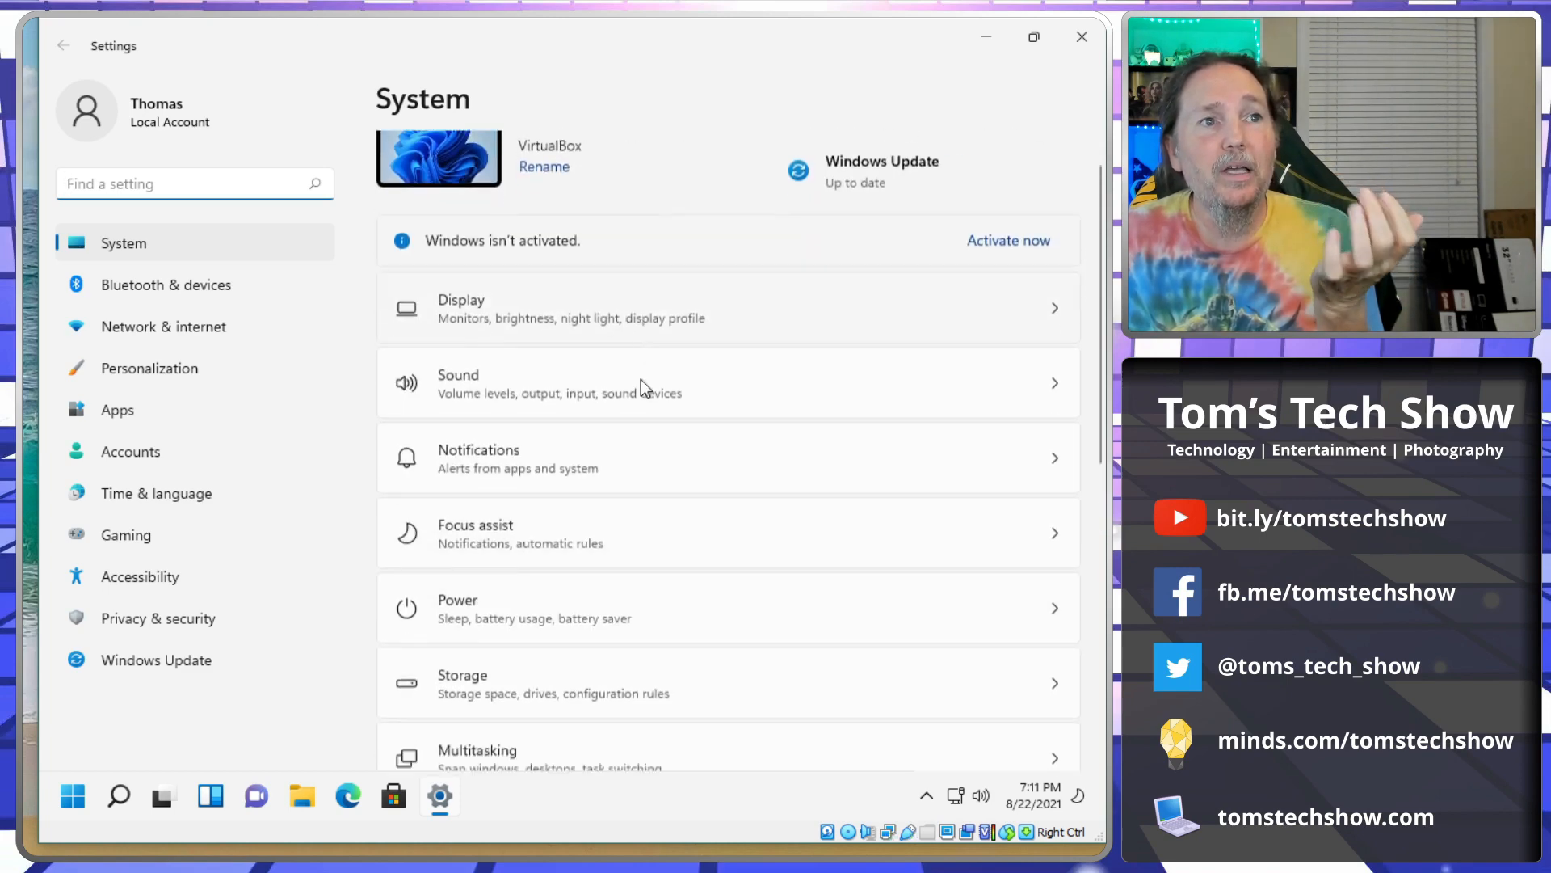
scroll(641, 618, down, 5)
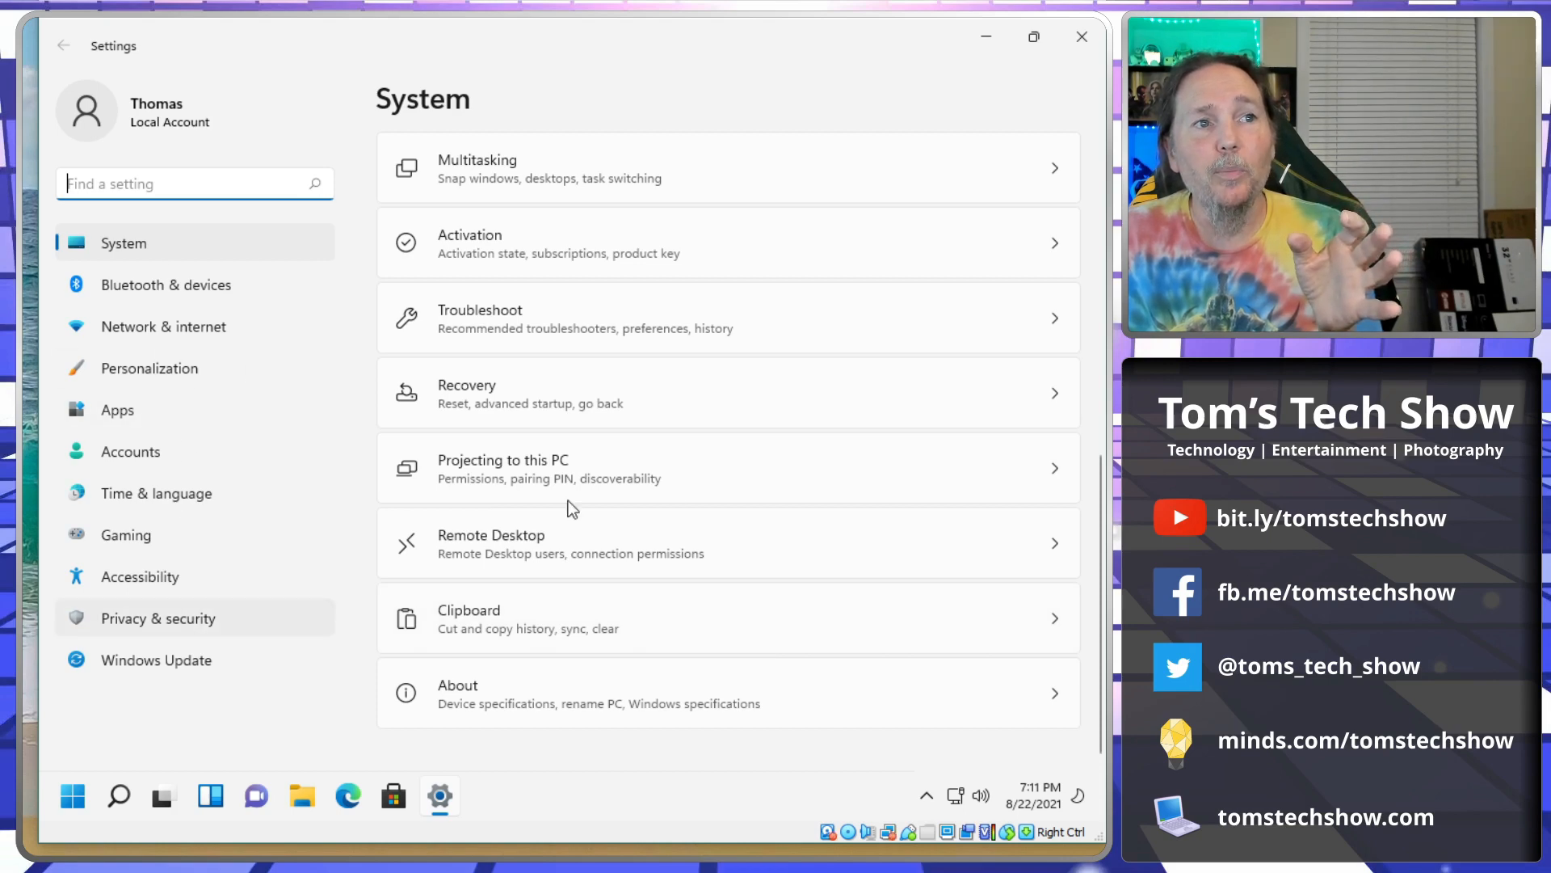
scroll(716, 479, up, 1)
scroll(716, 480, up, 6)
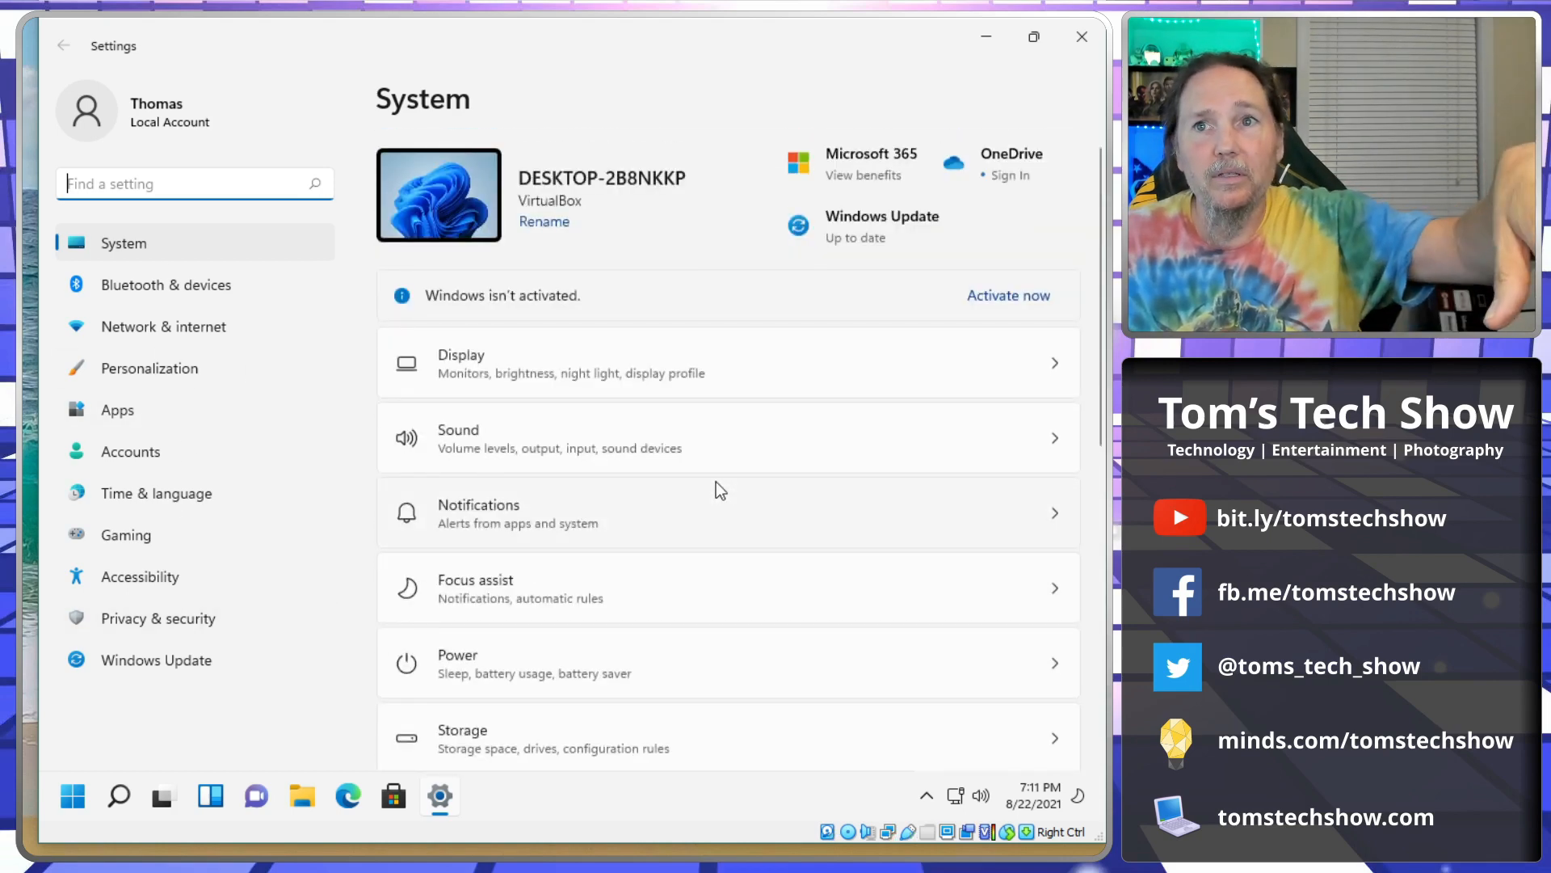
scroll(716, 482, down, 2)
scroll(716, 482, down, 5)
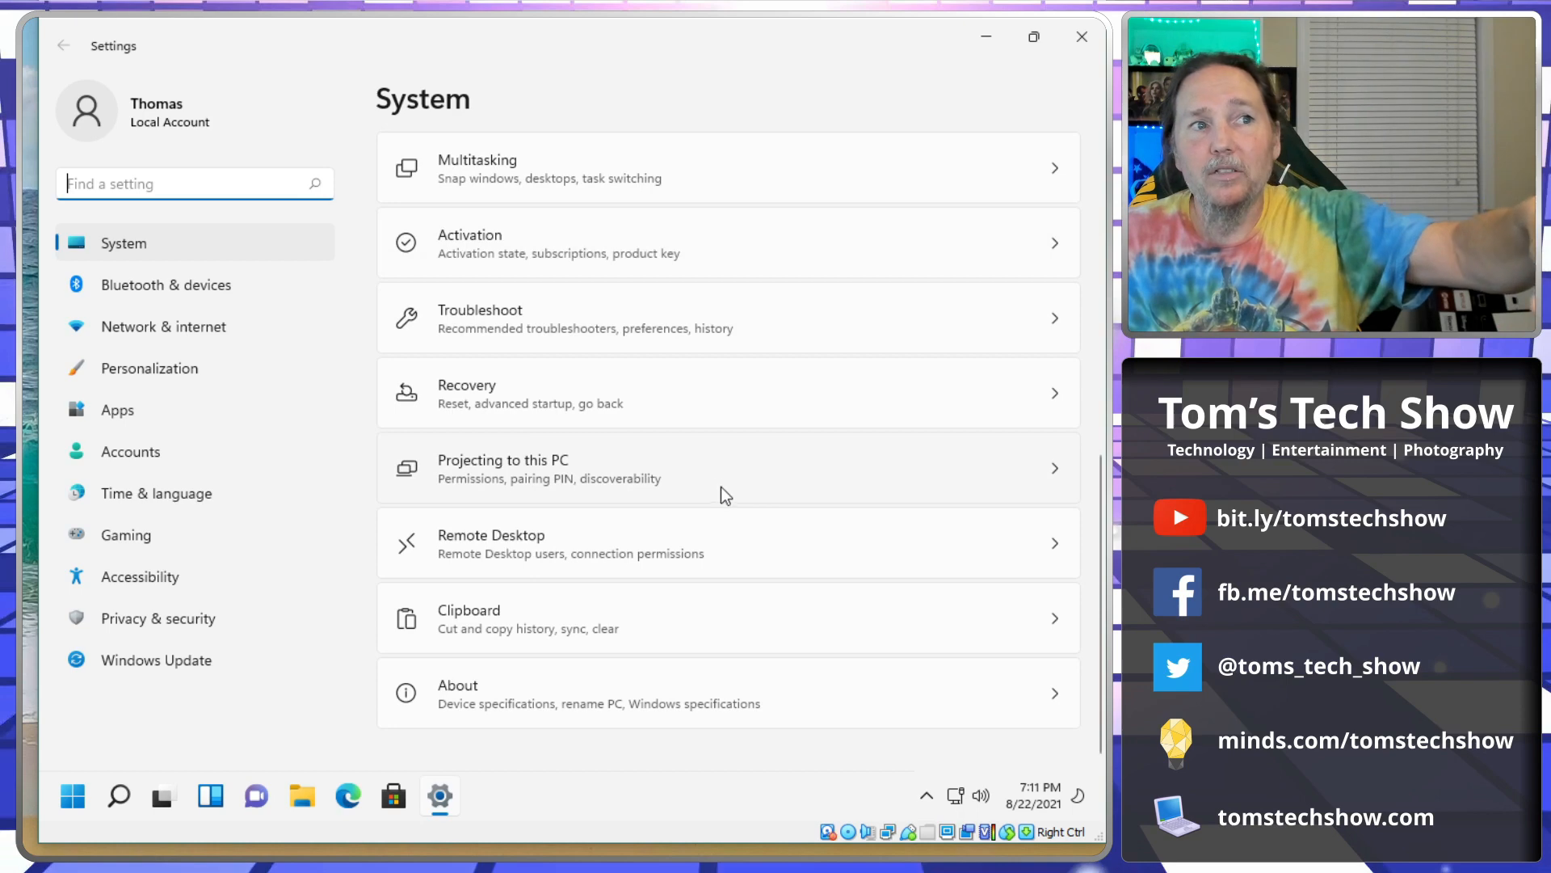
scroll(720, 483, up, 6)
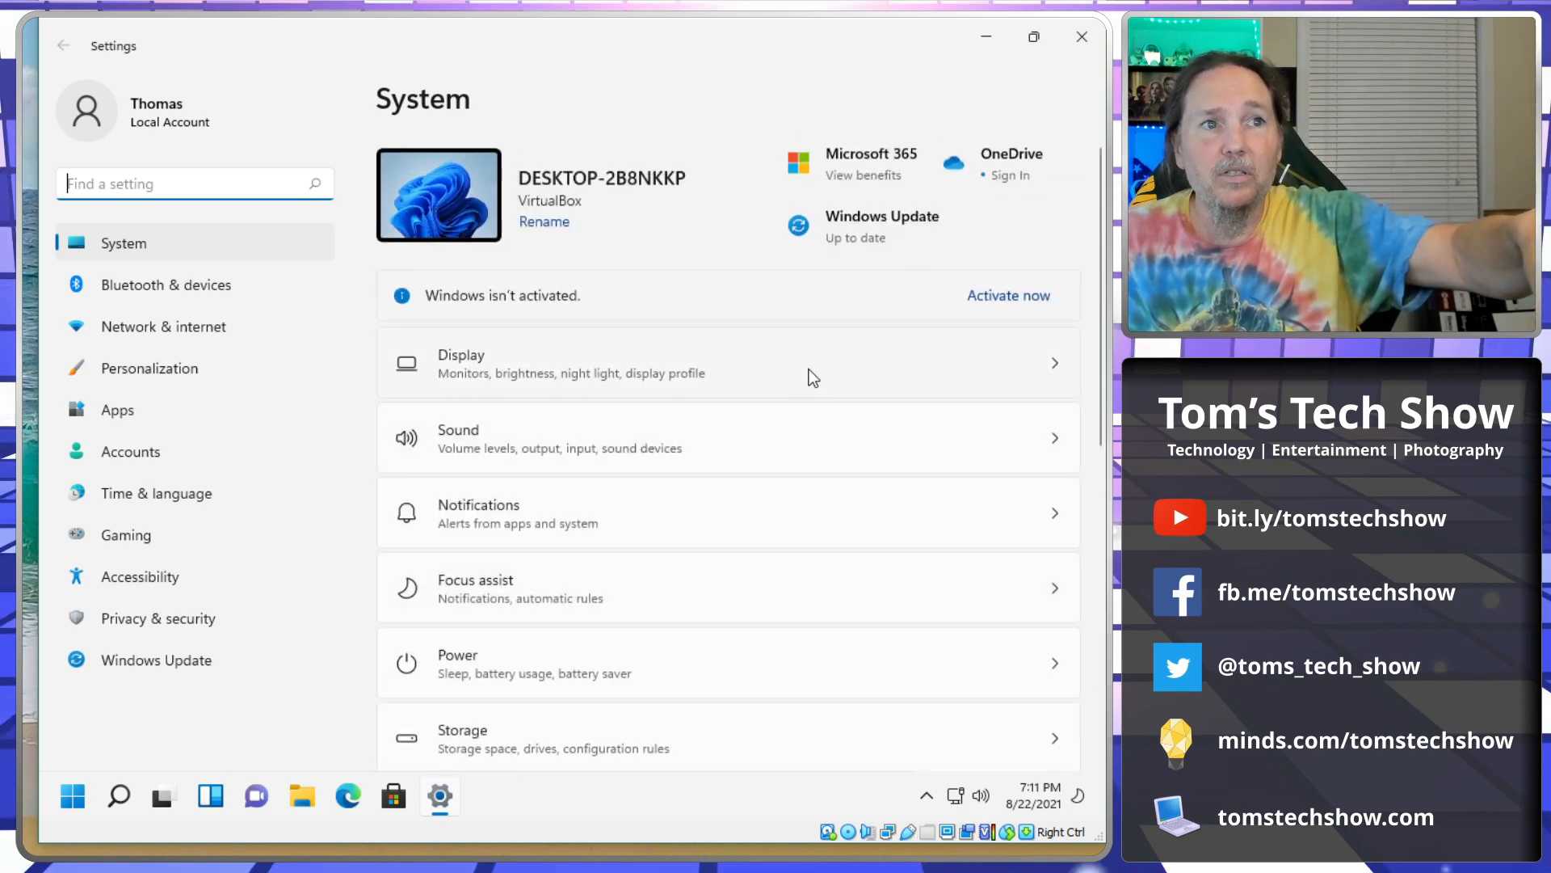
click(1055, 362)
Review Display at 1024 × 768 and 100% scale, revisiting it via System, then close Settings.
scroll(739, 478, down, 3)
scroll(738, 478, up, 3)
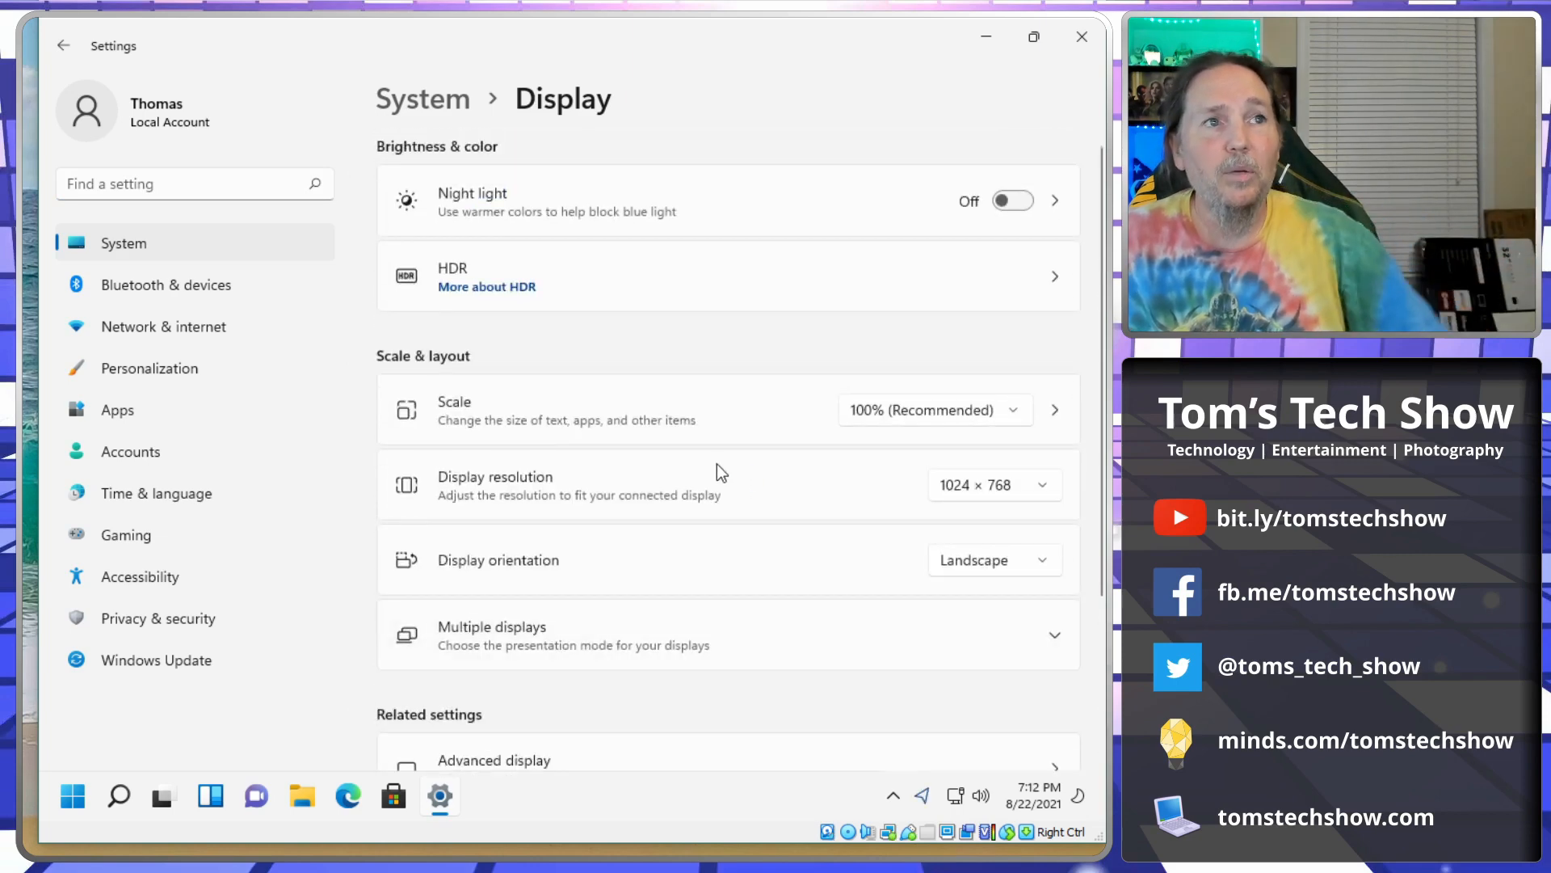
click(410, 100)
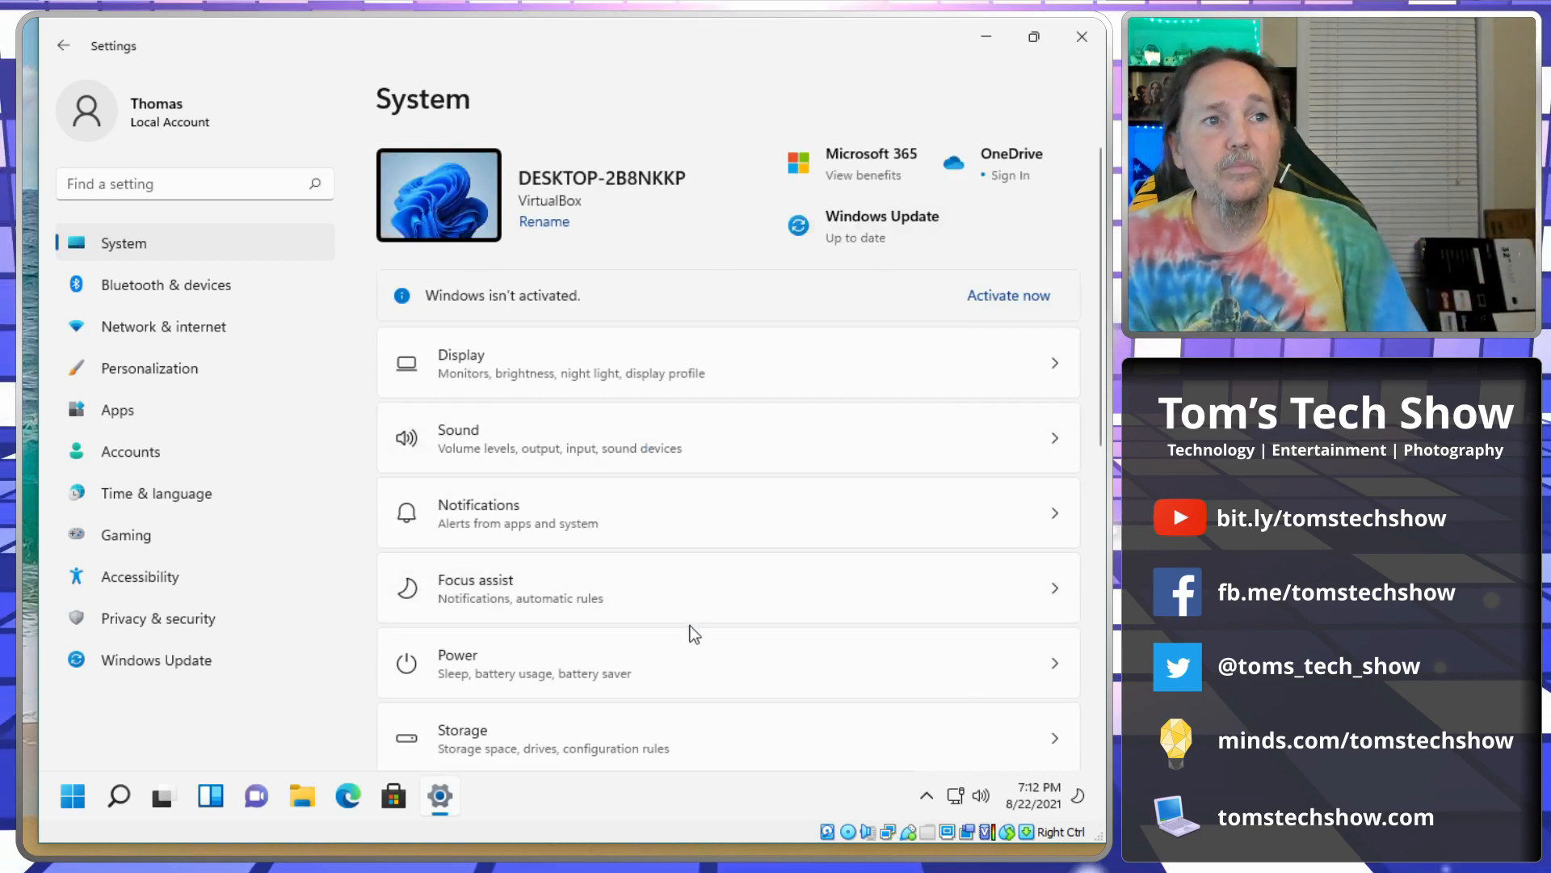
scroll(692, 633, down, 1)
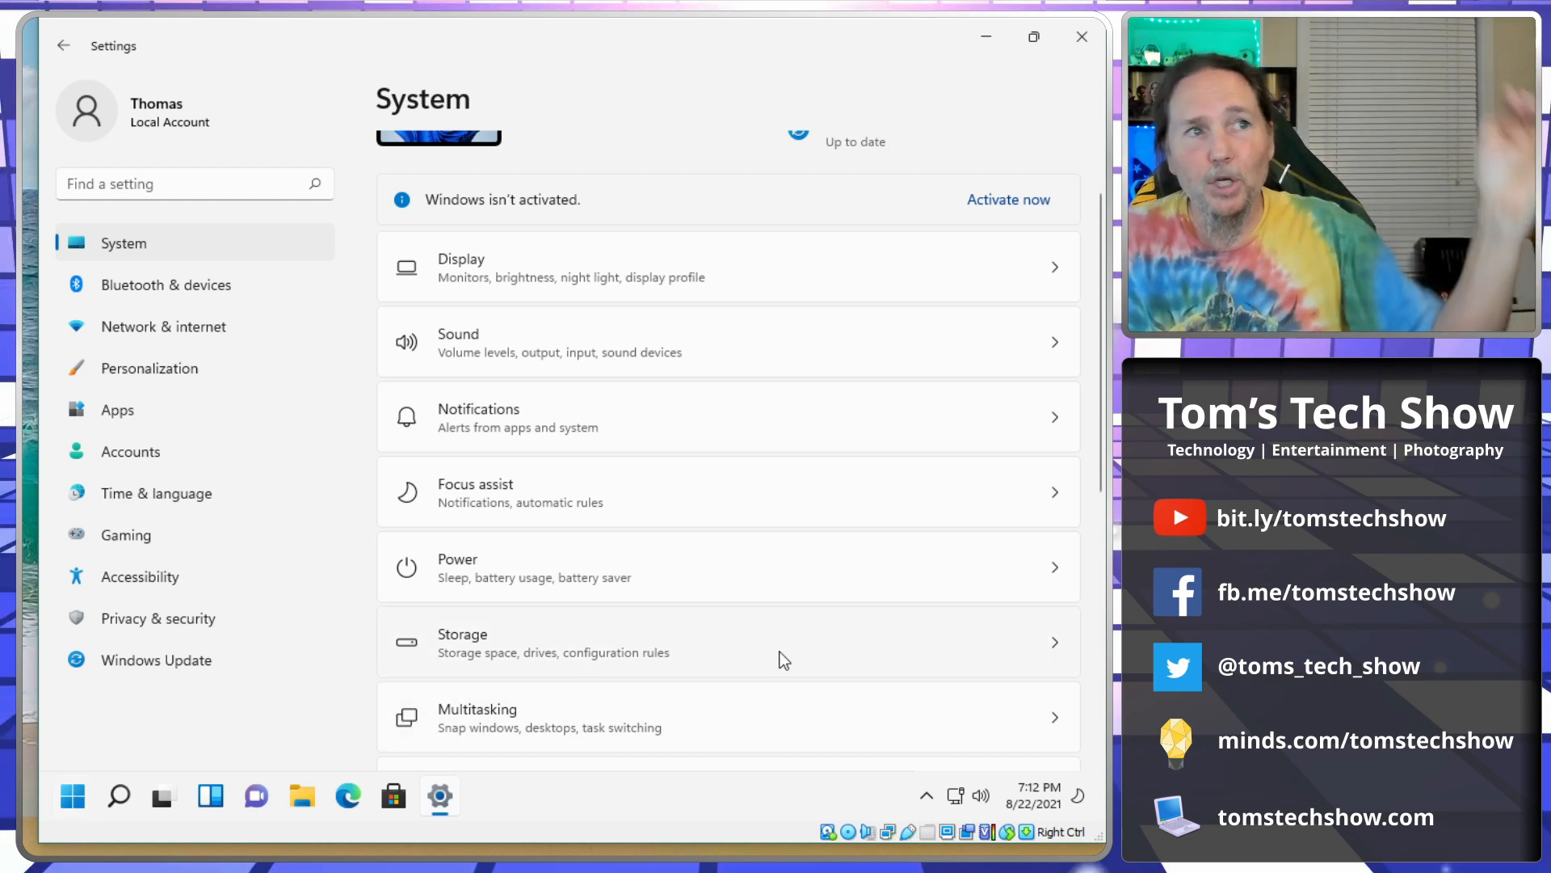
scroll(784, 658, up, 2)
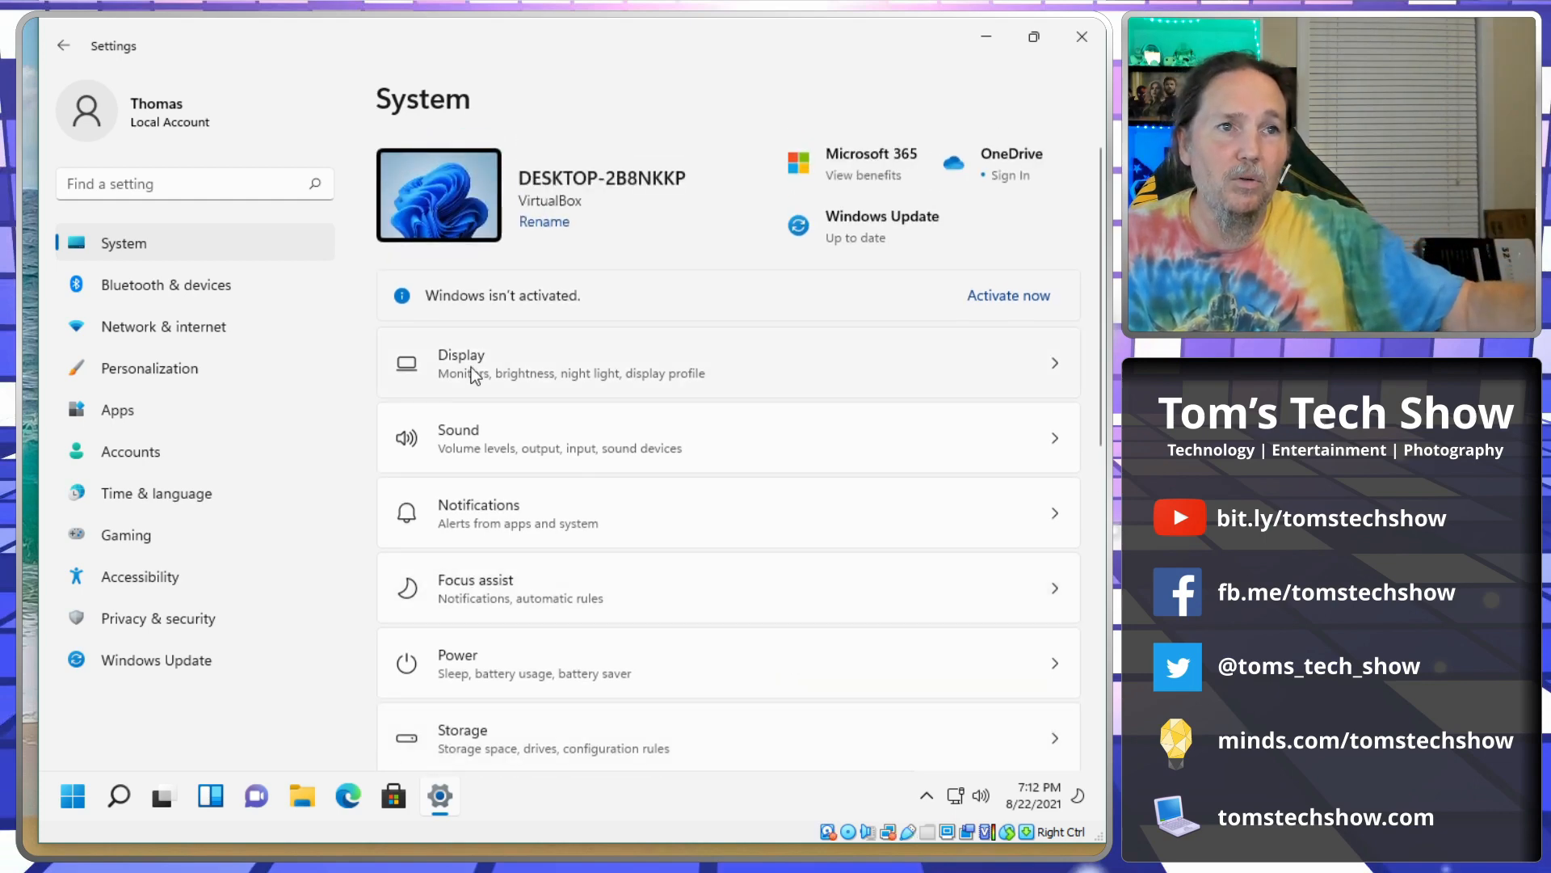
click(512, 364)
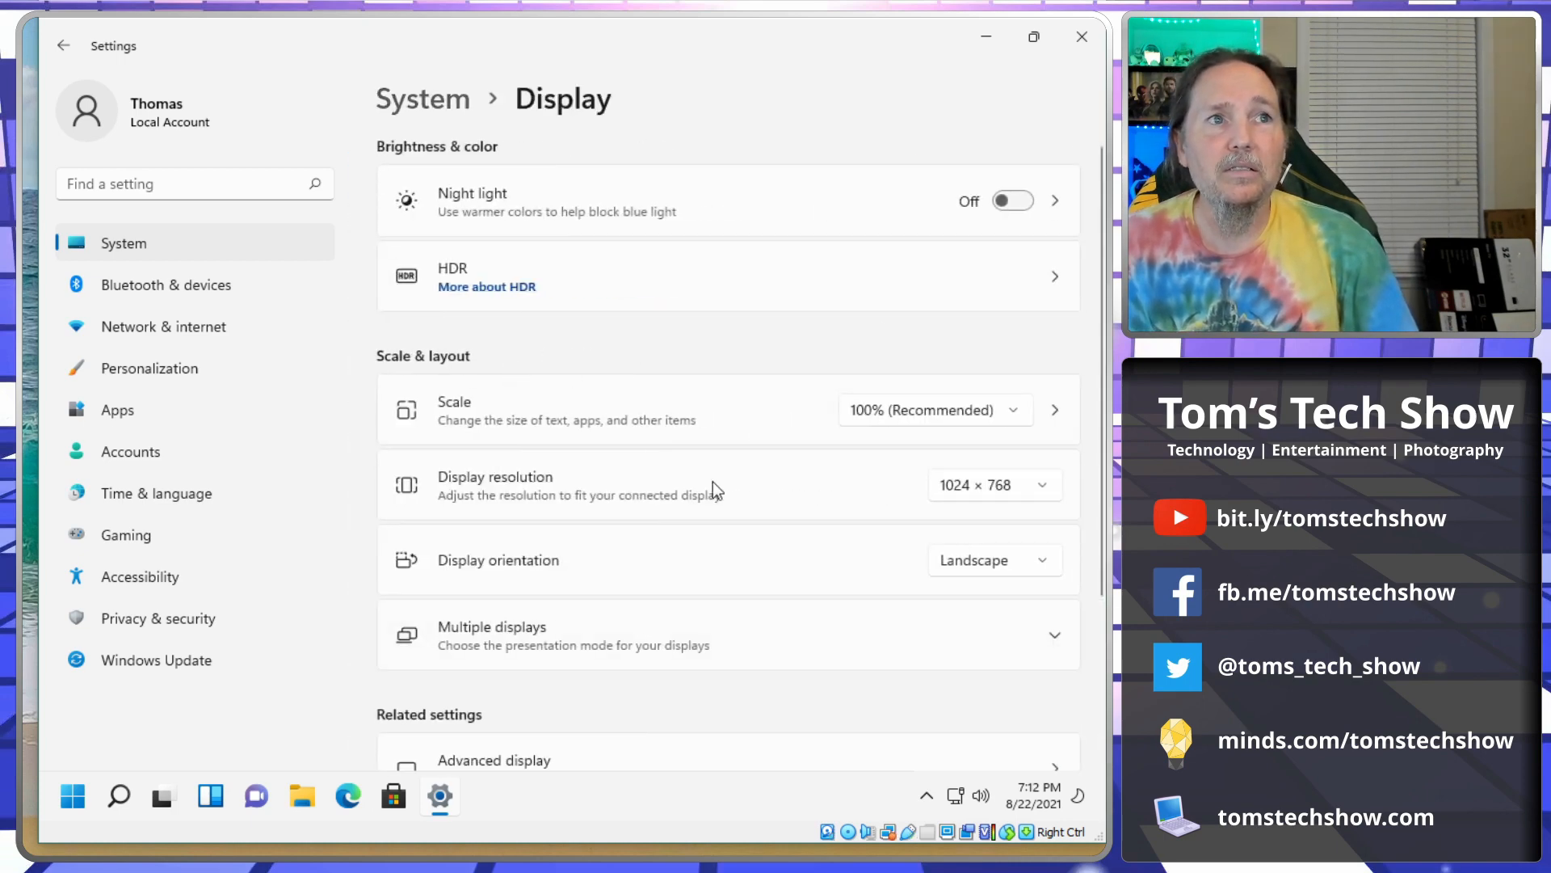
scroll(781, 517, down, 3)
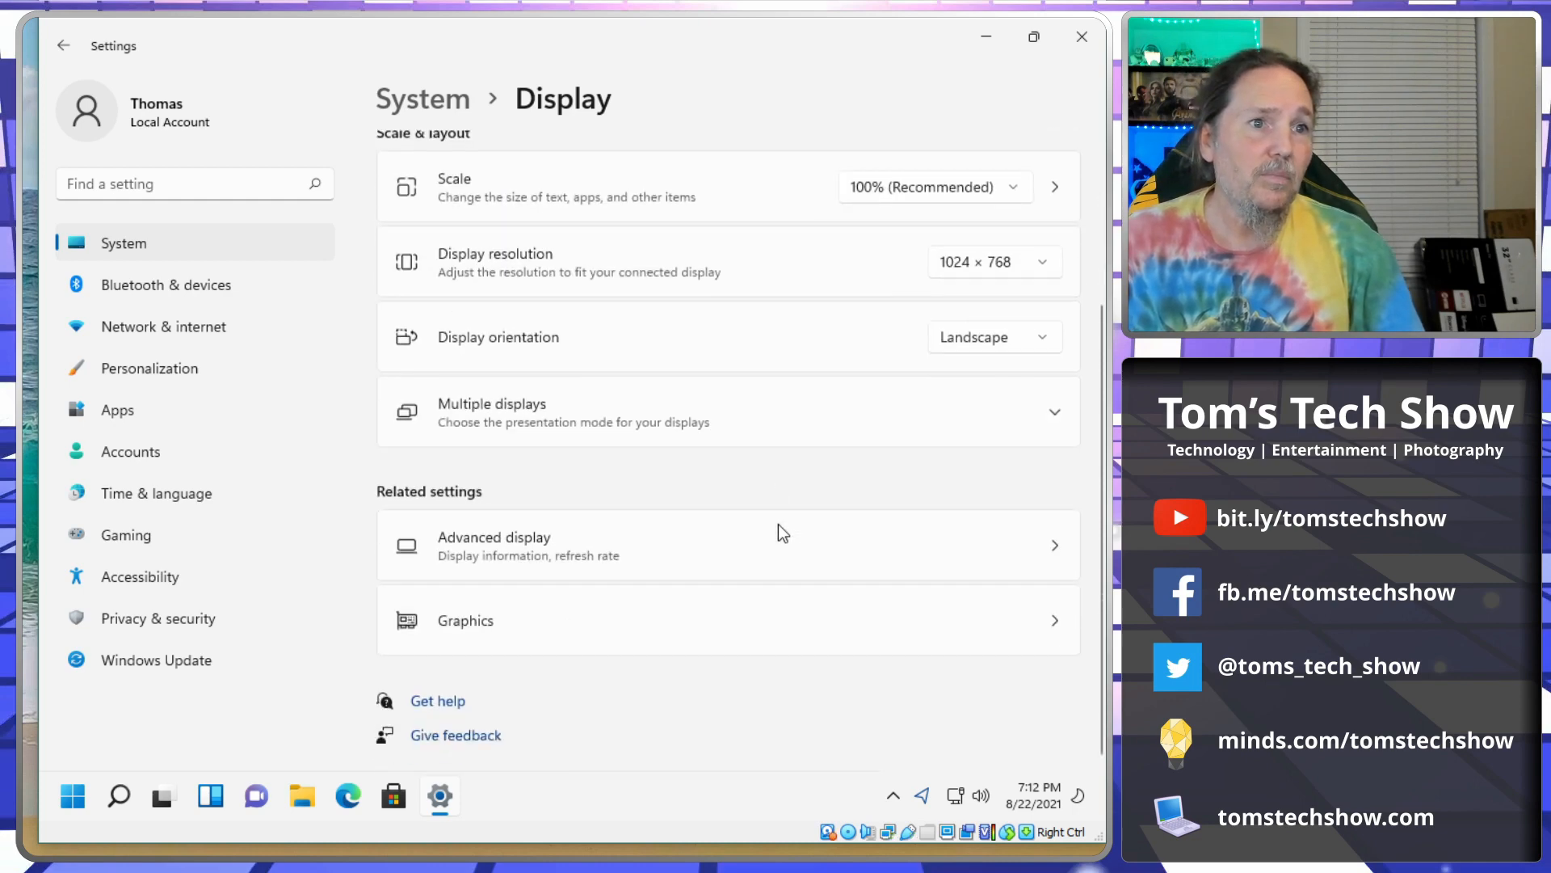
click(1099, 36)
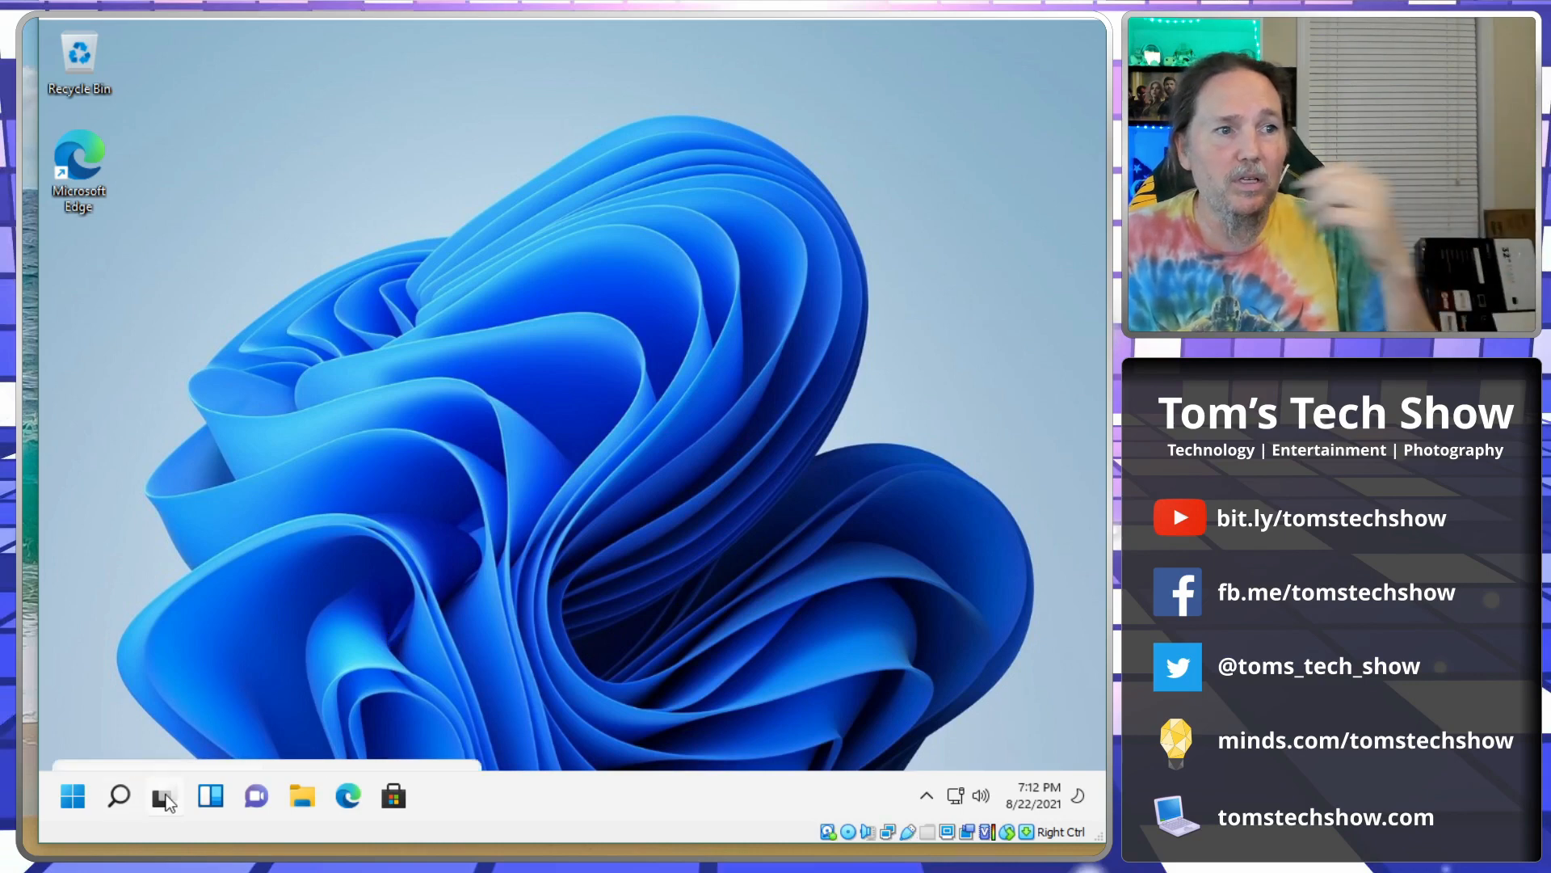
Look over the Start menu's pinned apps, dismiss it, and show the hidden notification-area icons.
mouse_move(166, 798)
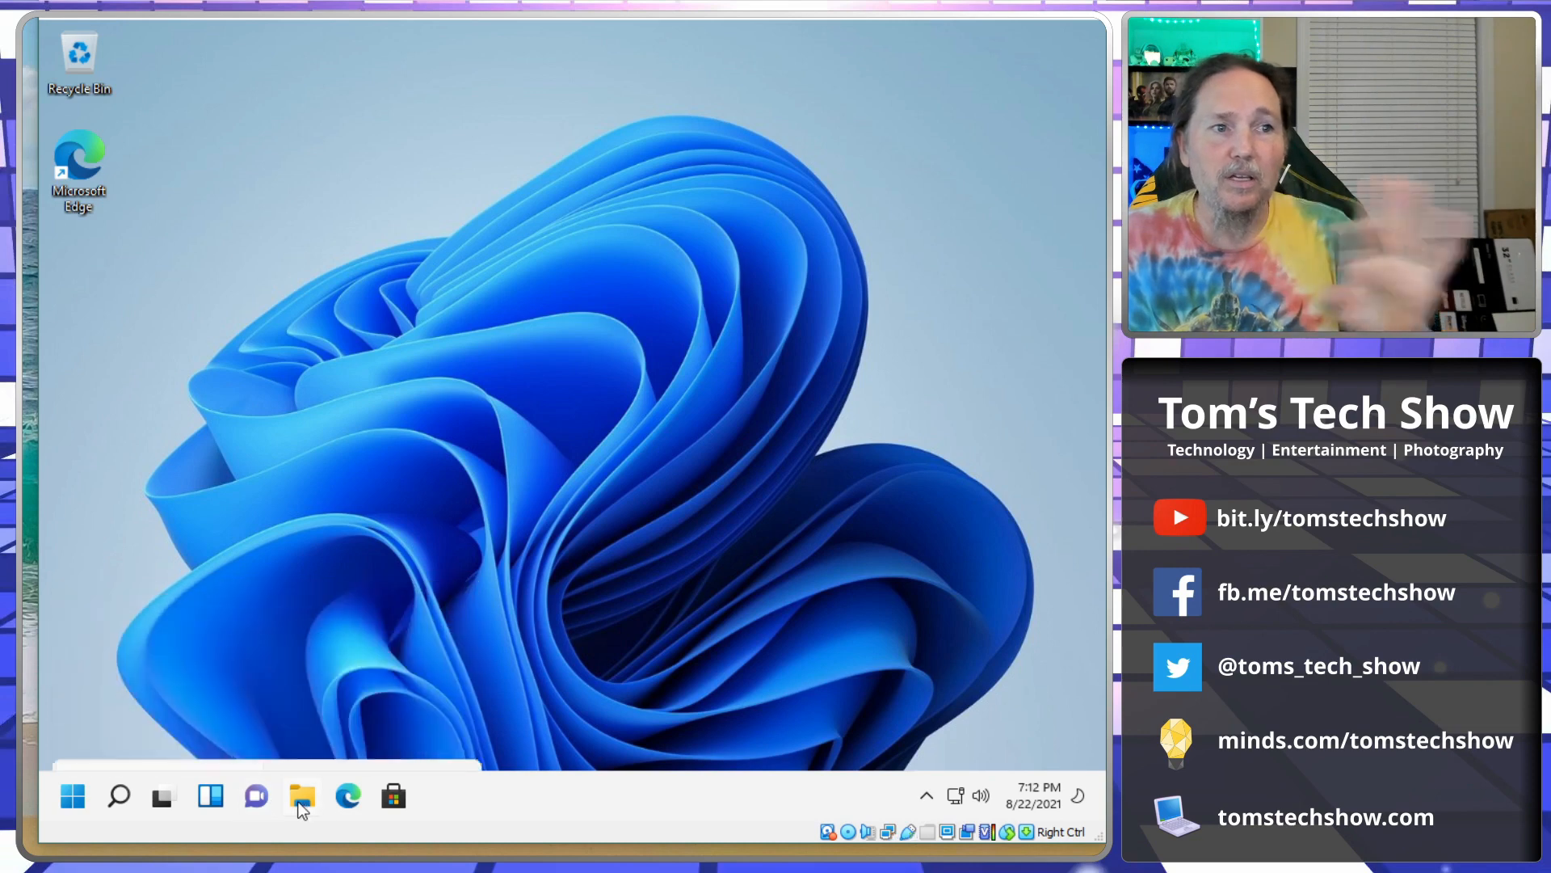
click(72, 796)
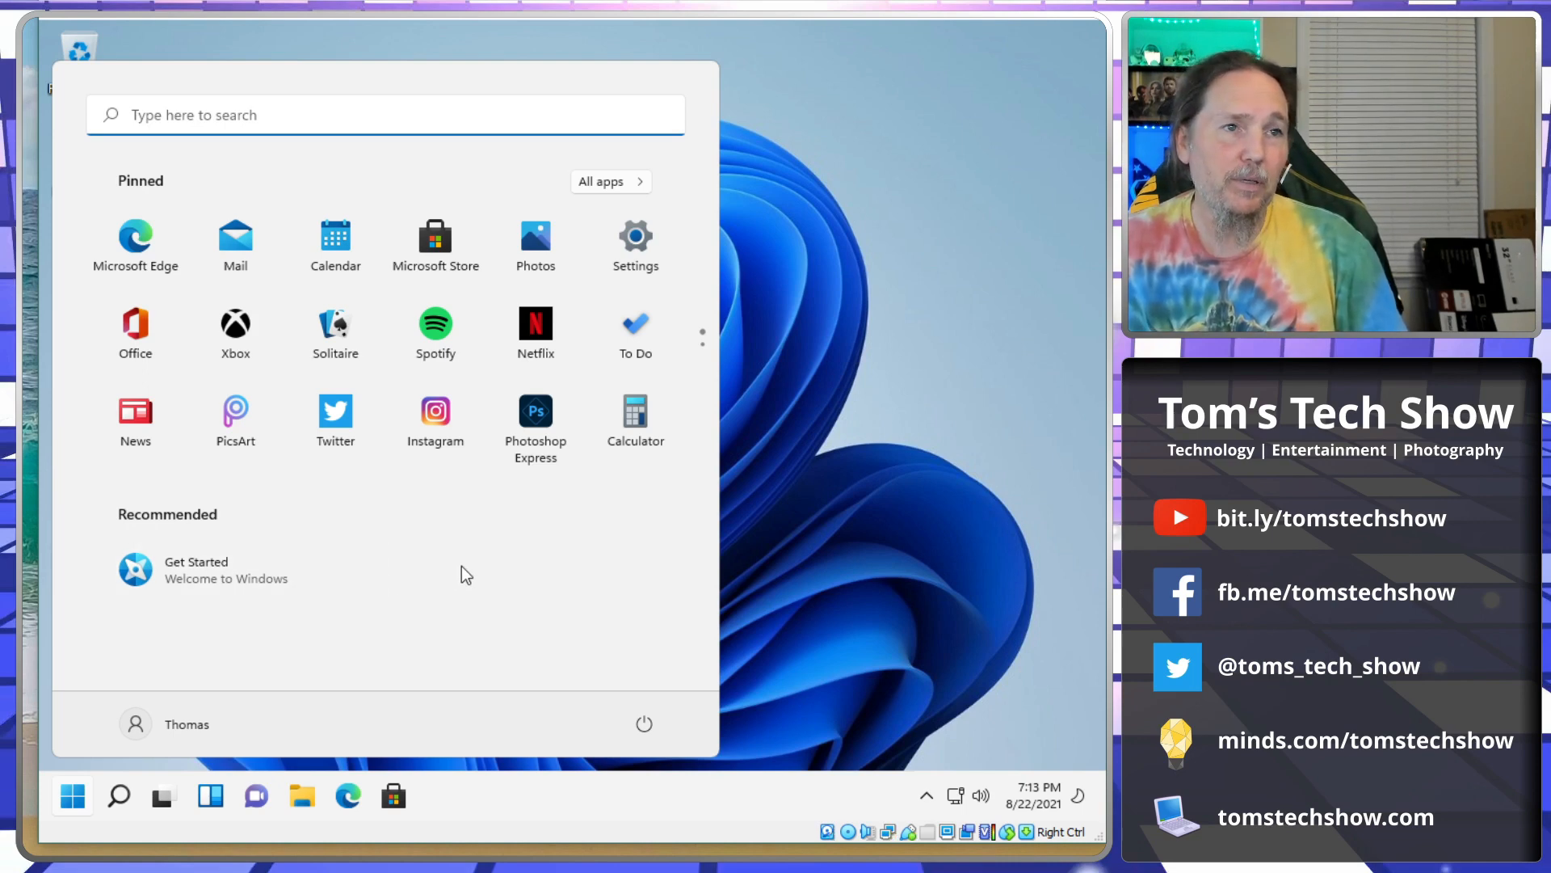
click(818, 493)
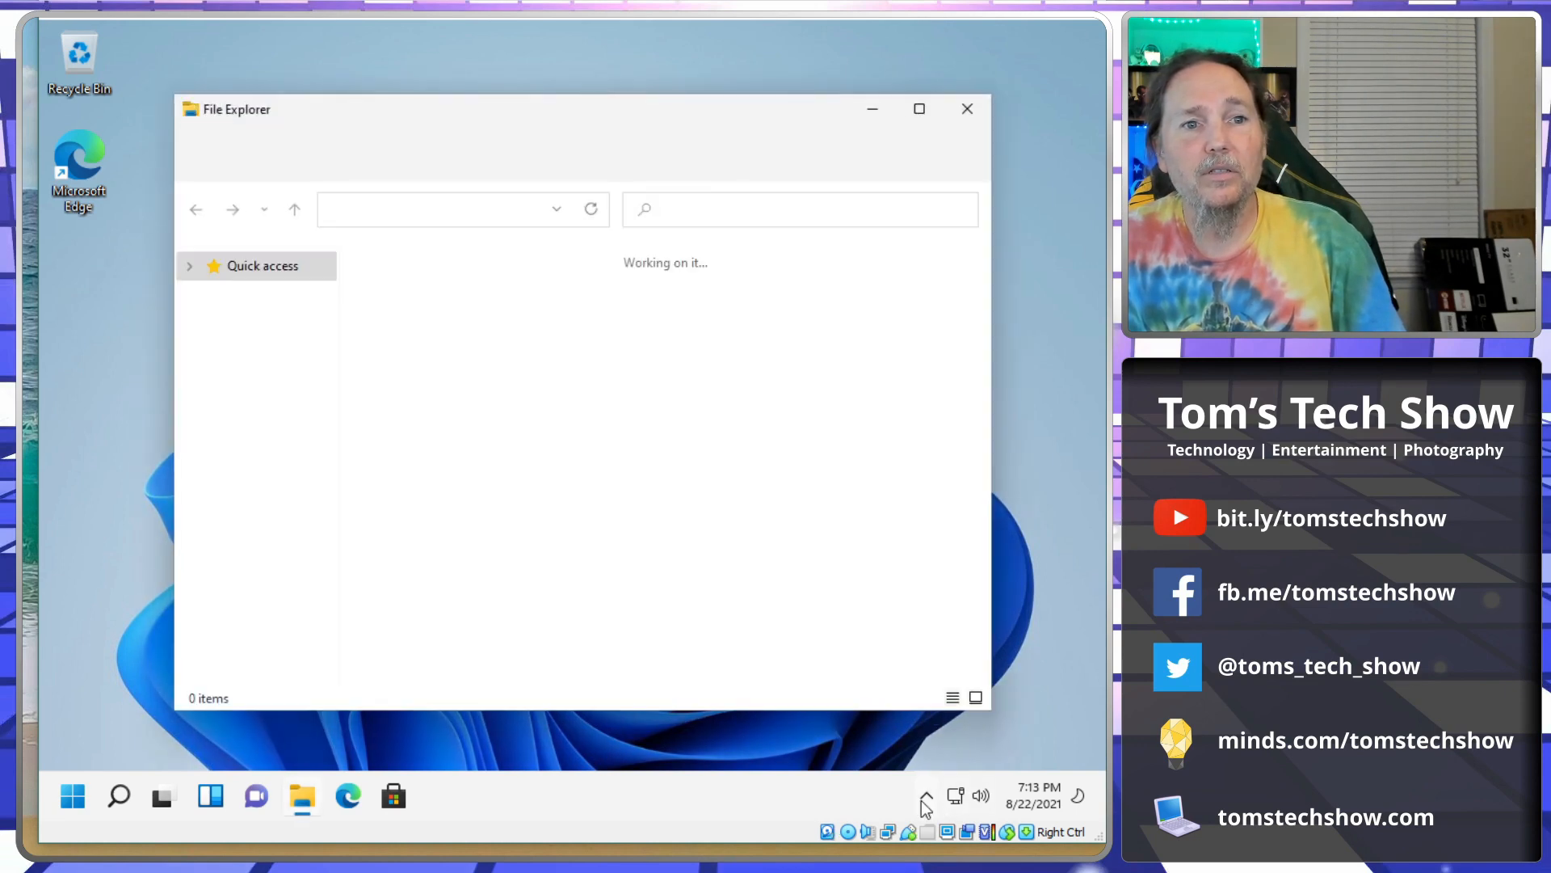
click(926, 799)
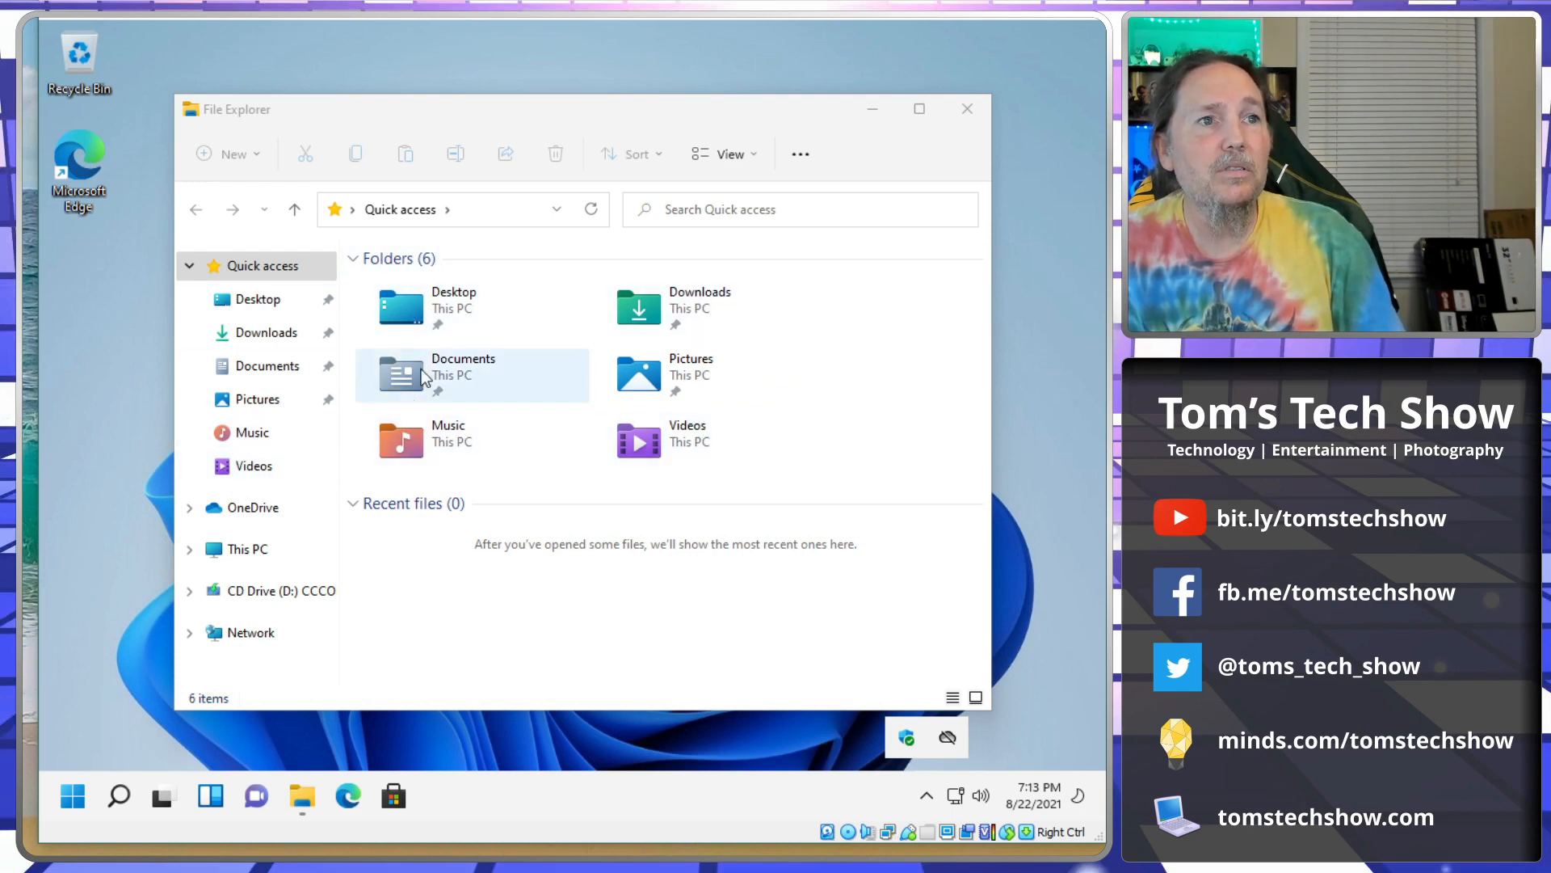
Open Documents, then Pictures and its Camera Roll subfolder, and return to Pictures.
double_click(420, 373)
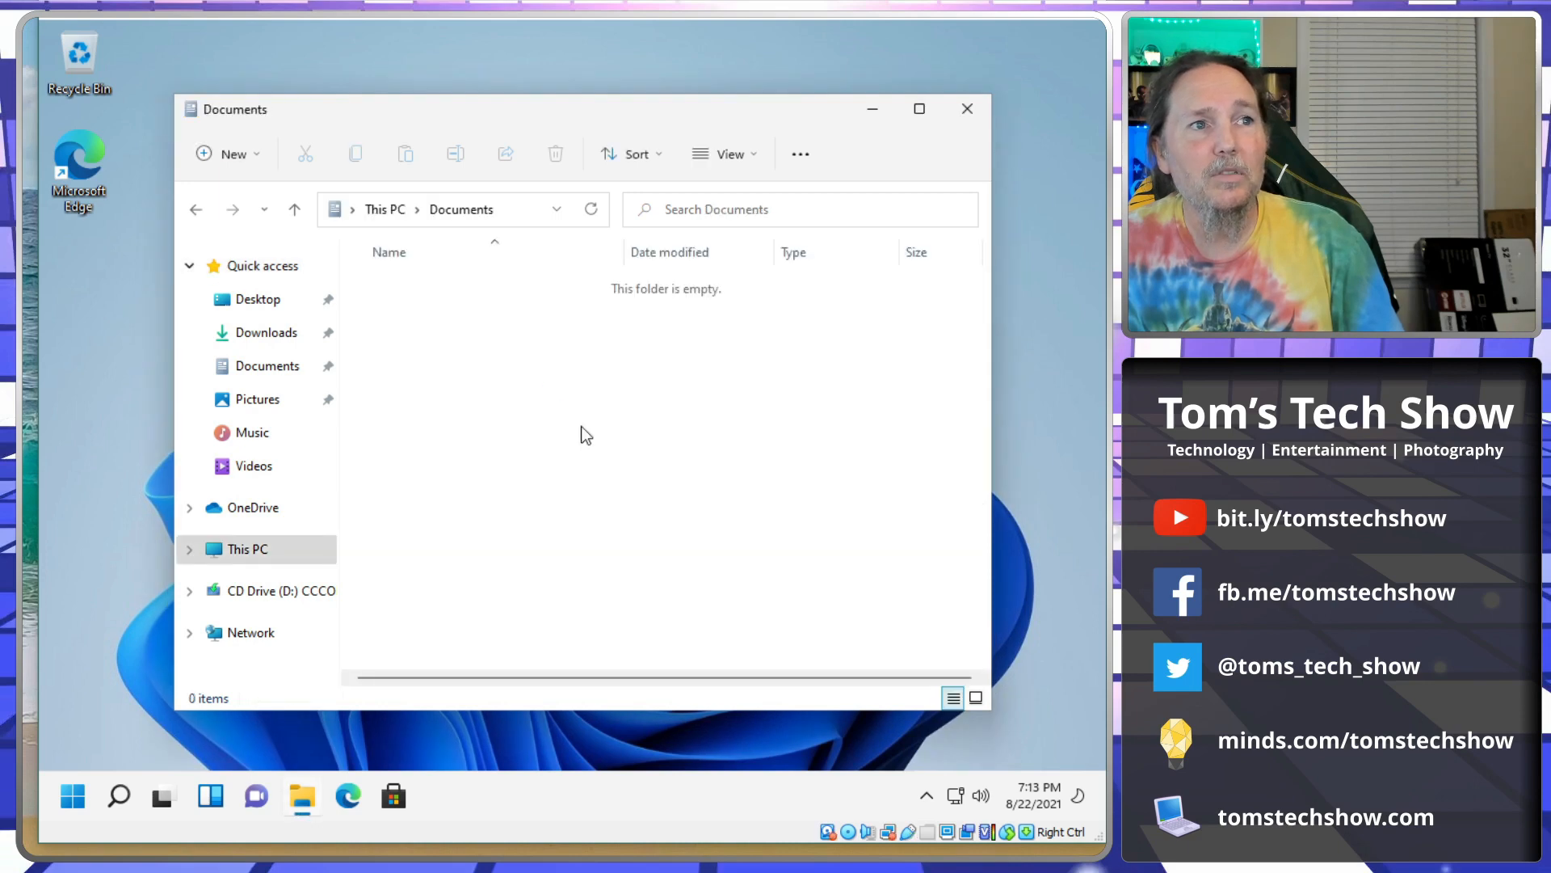
click(254, 410)
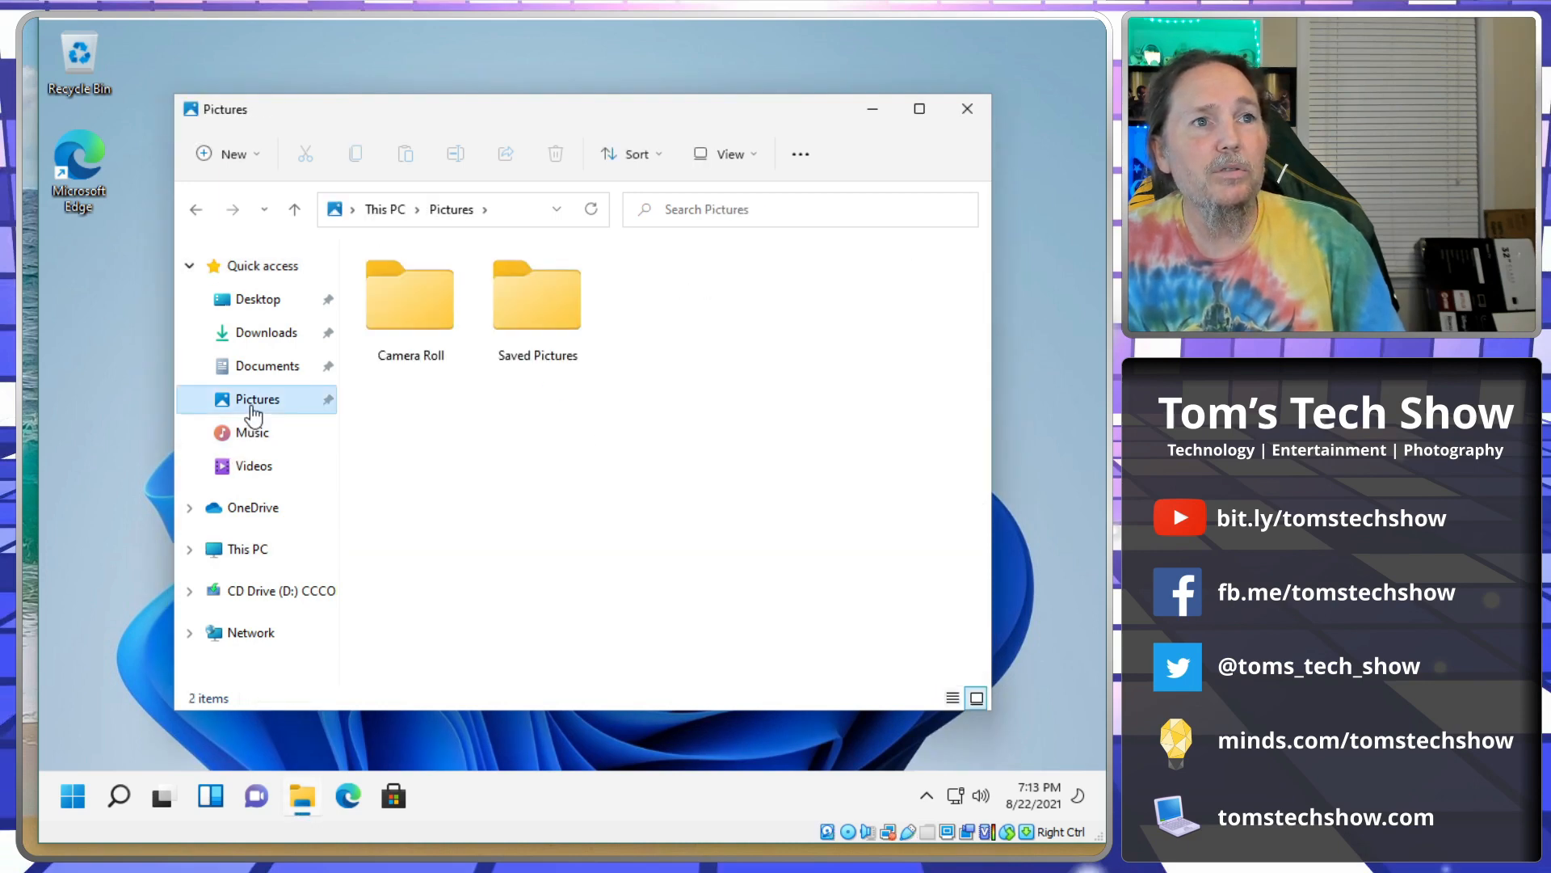
double_click(388, 293)
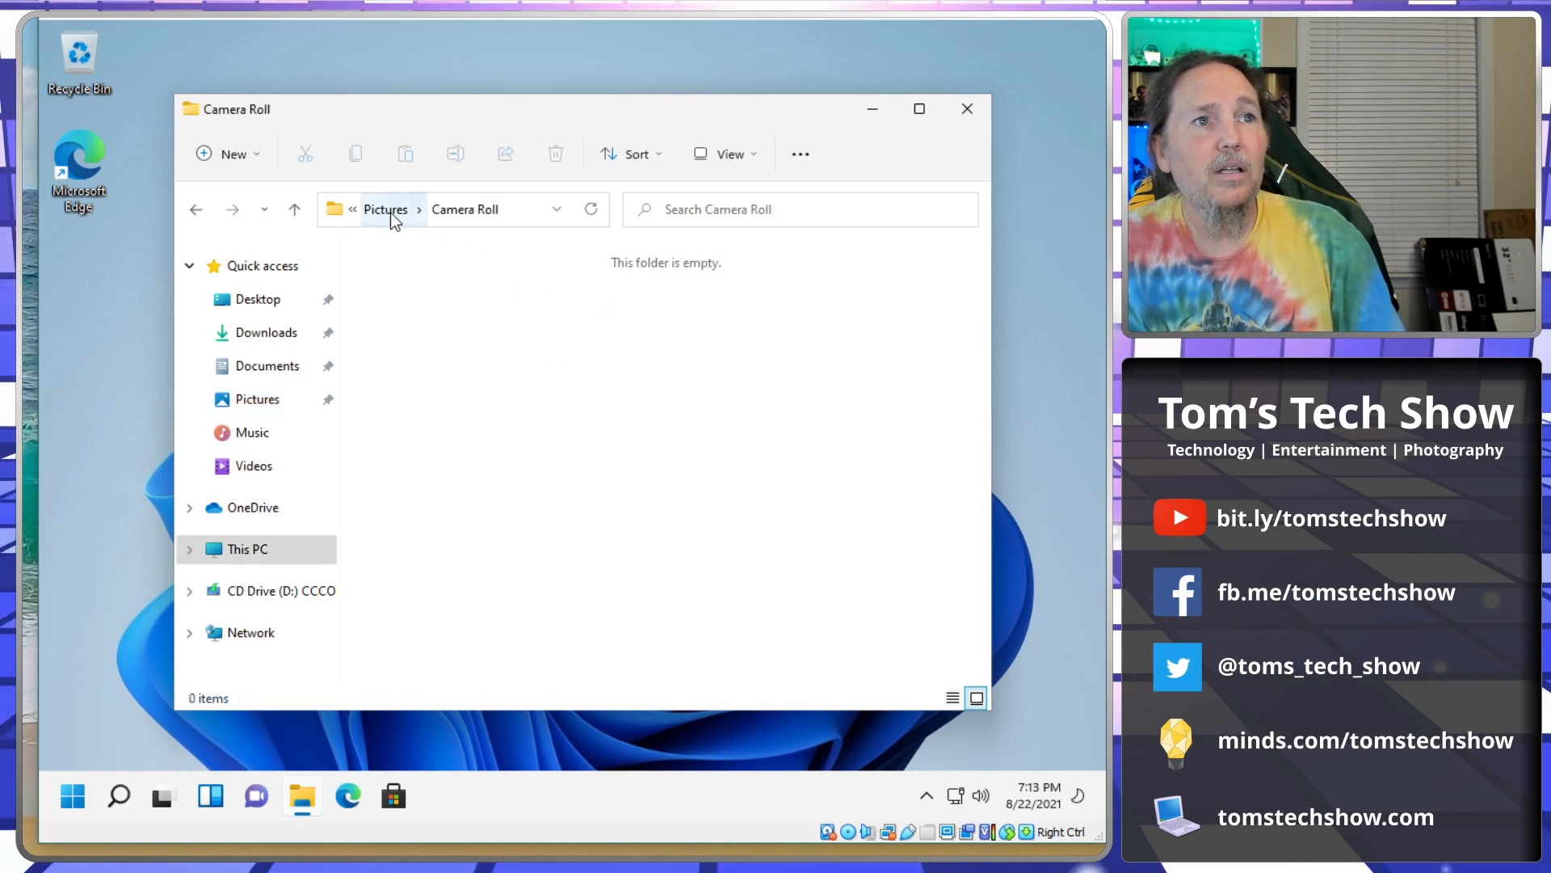
click(391, 212)
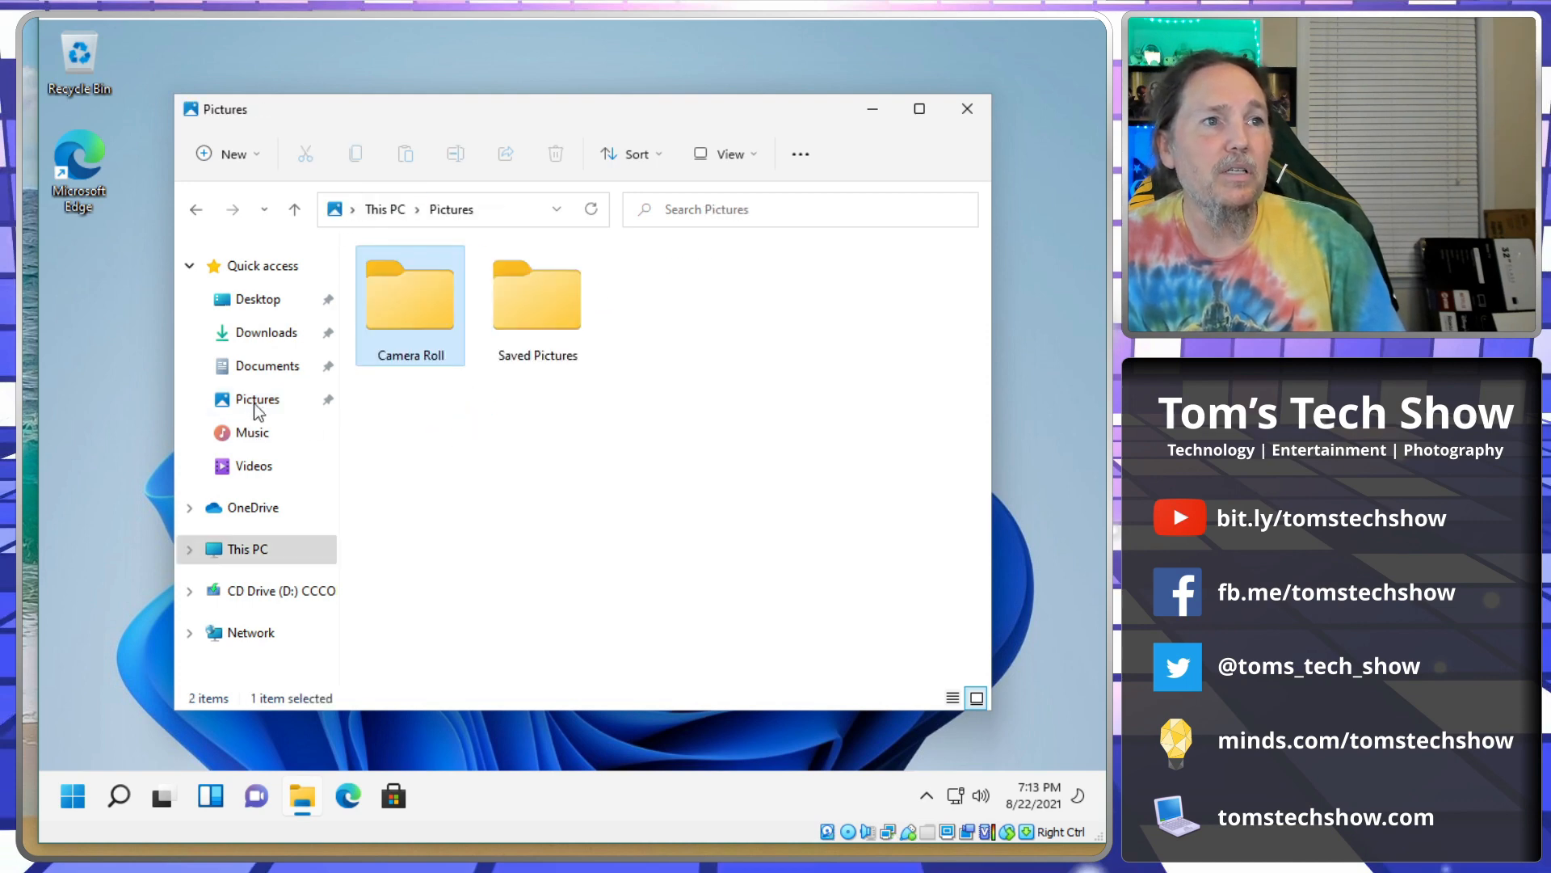
Browse Music, Videos, Downloads and Documents, then select This PC.
click(257, 436)
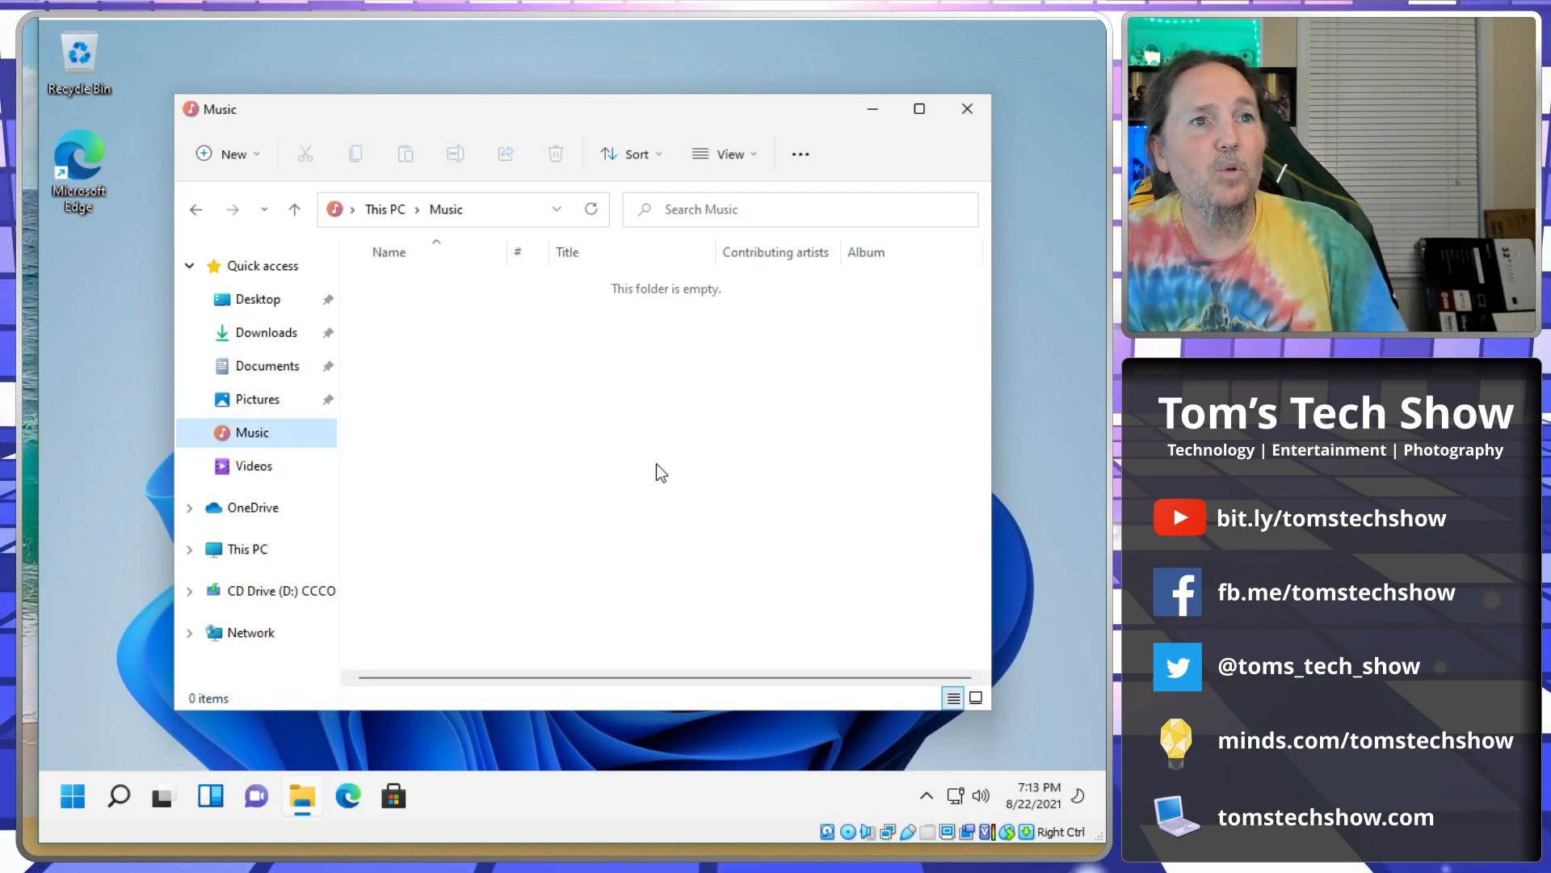
click(255, 465)
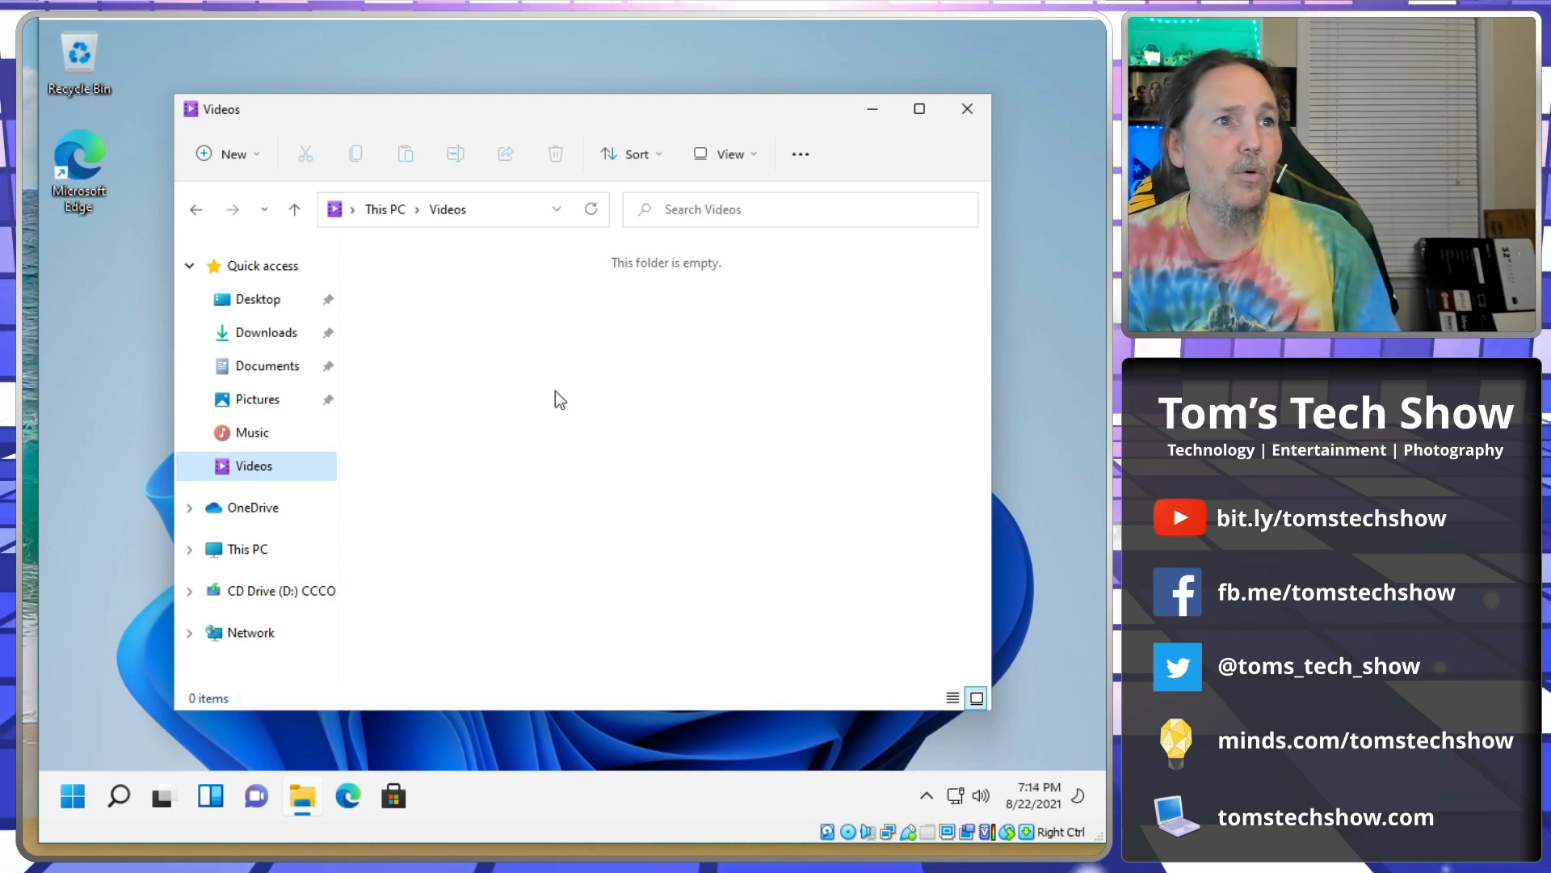
click(259, 343)
click(267, 369)
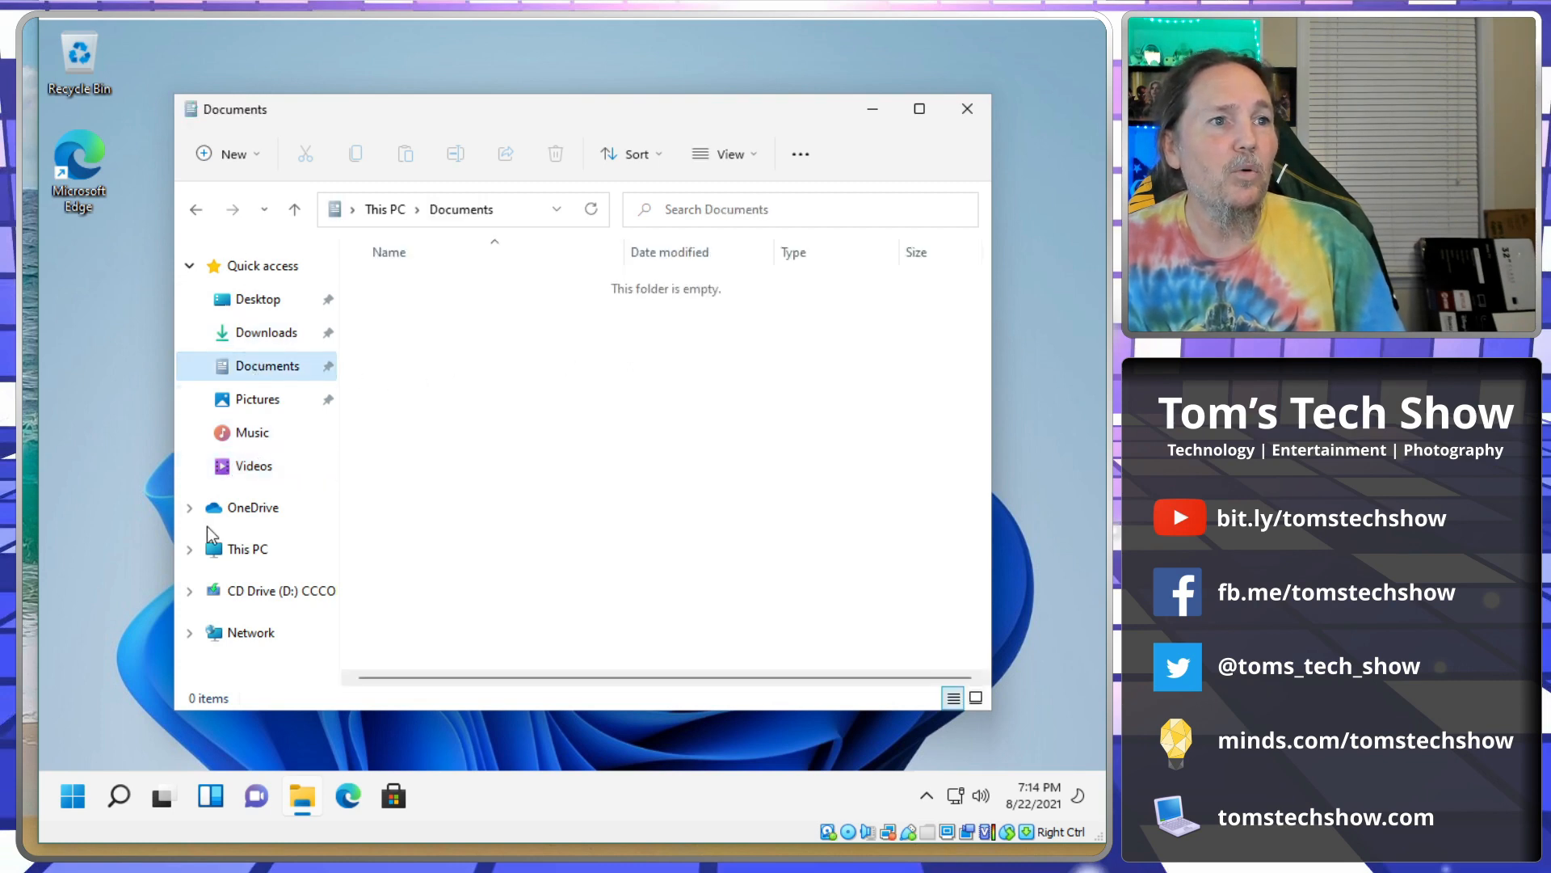
click(191, 507)
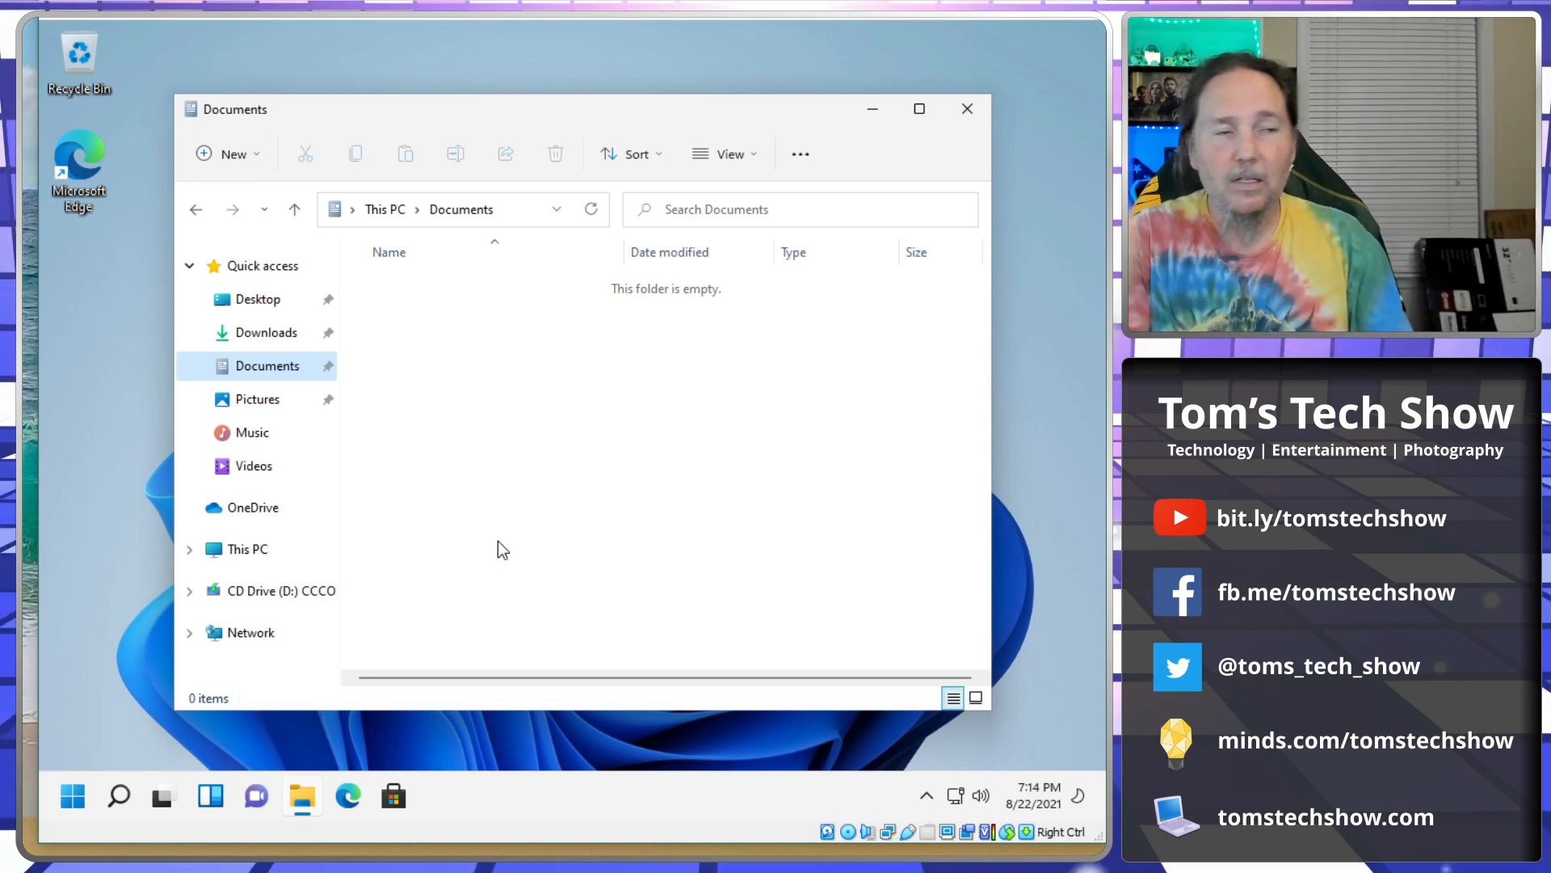
Drill from This PC into Local Disk (C:) > Users > the user's profile folder, then close File Explorer.
click(232, 556)
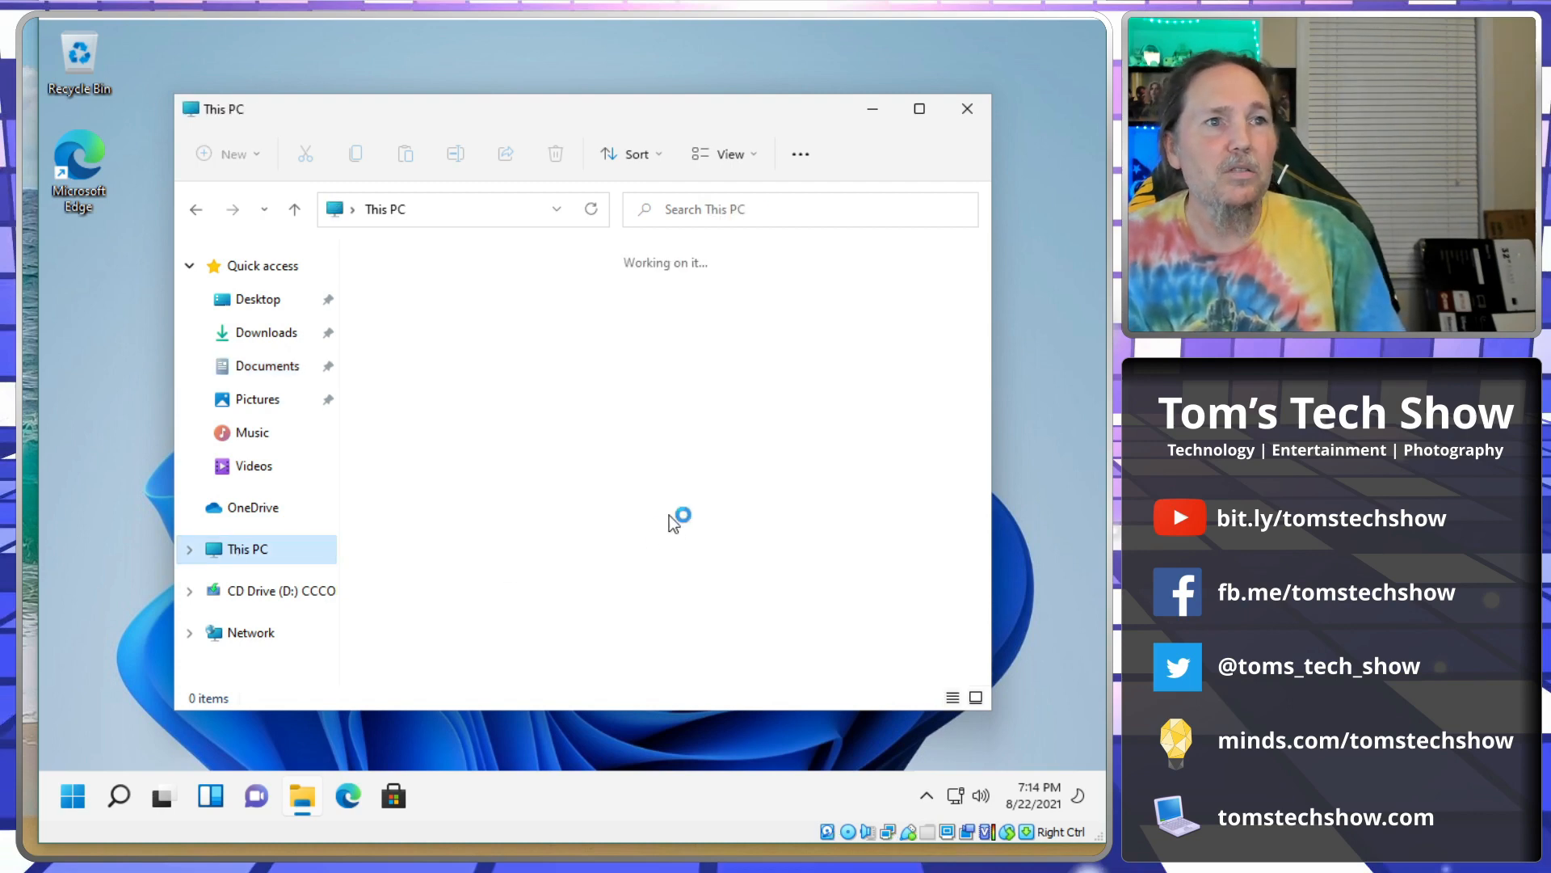
double_click(404, 510)
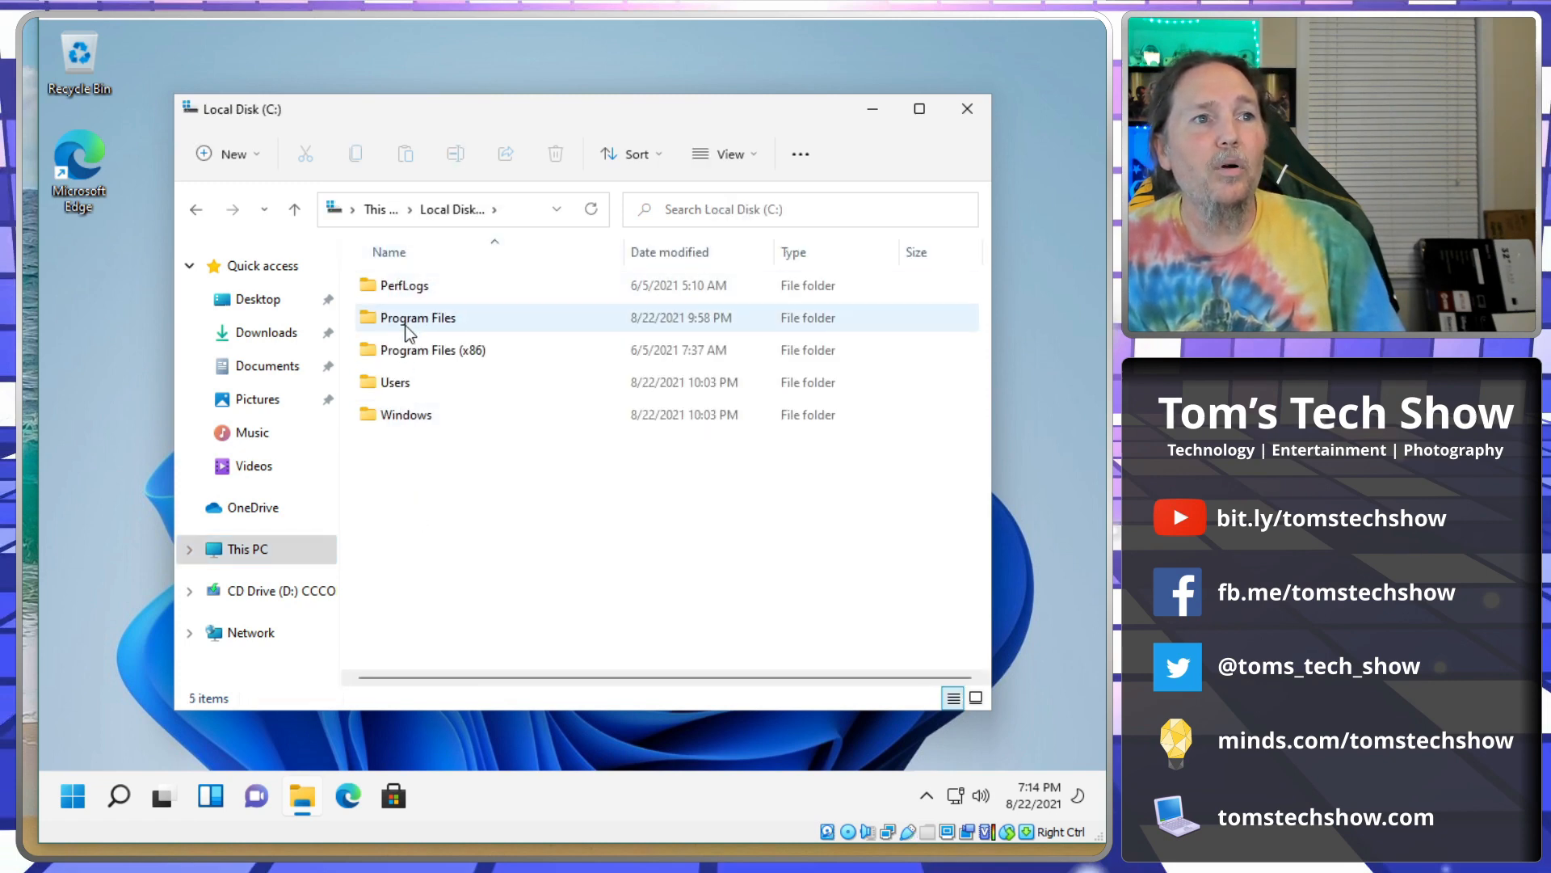
double_click(514, 376)
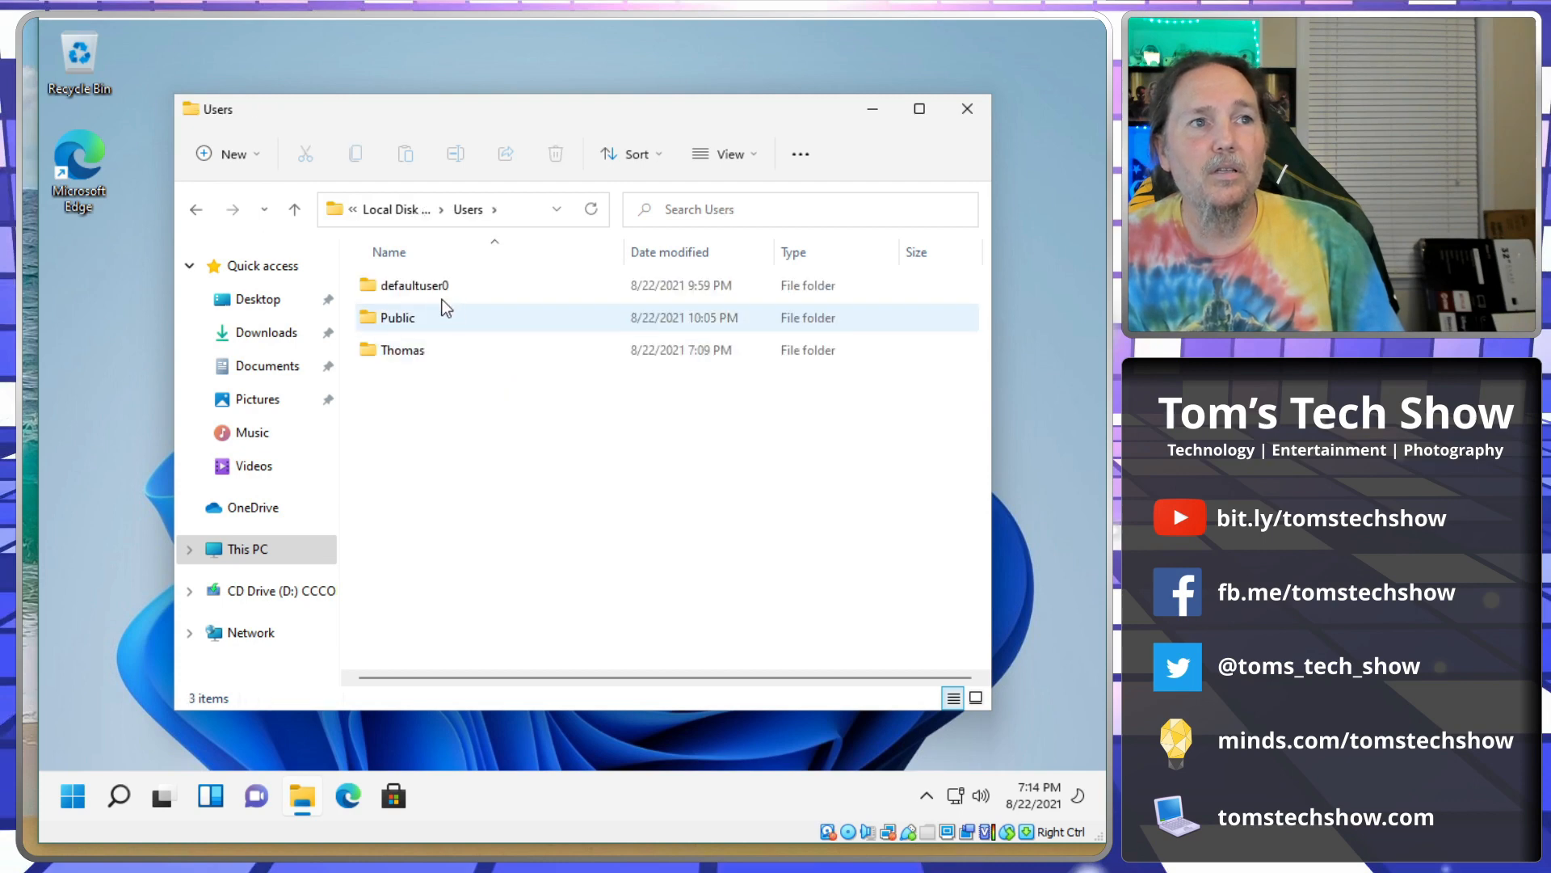
double_click(406, 359)
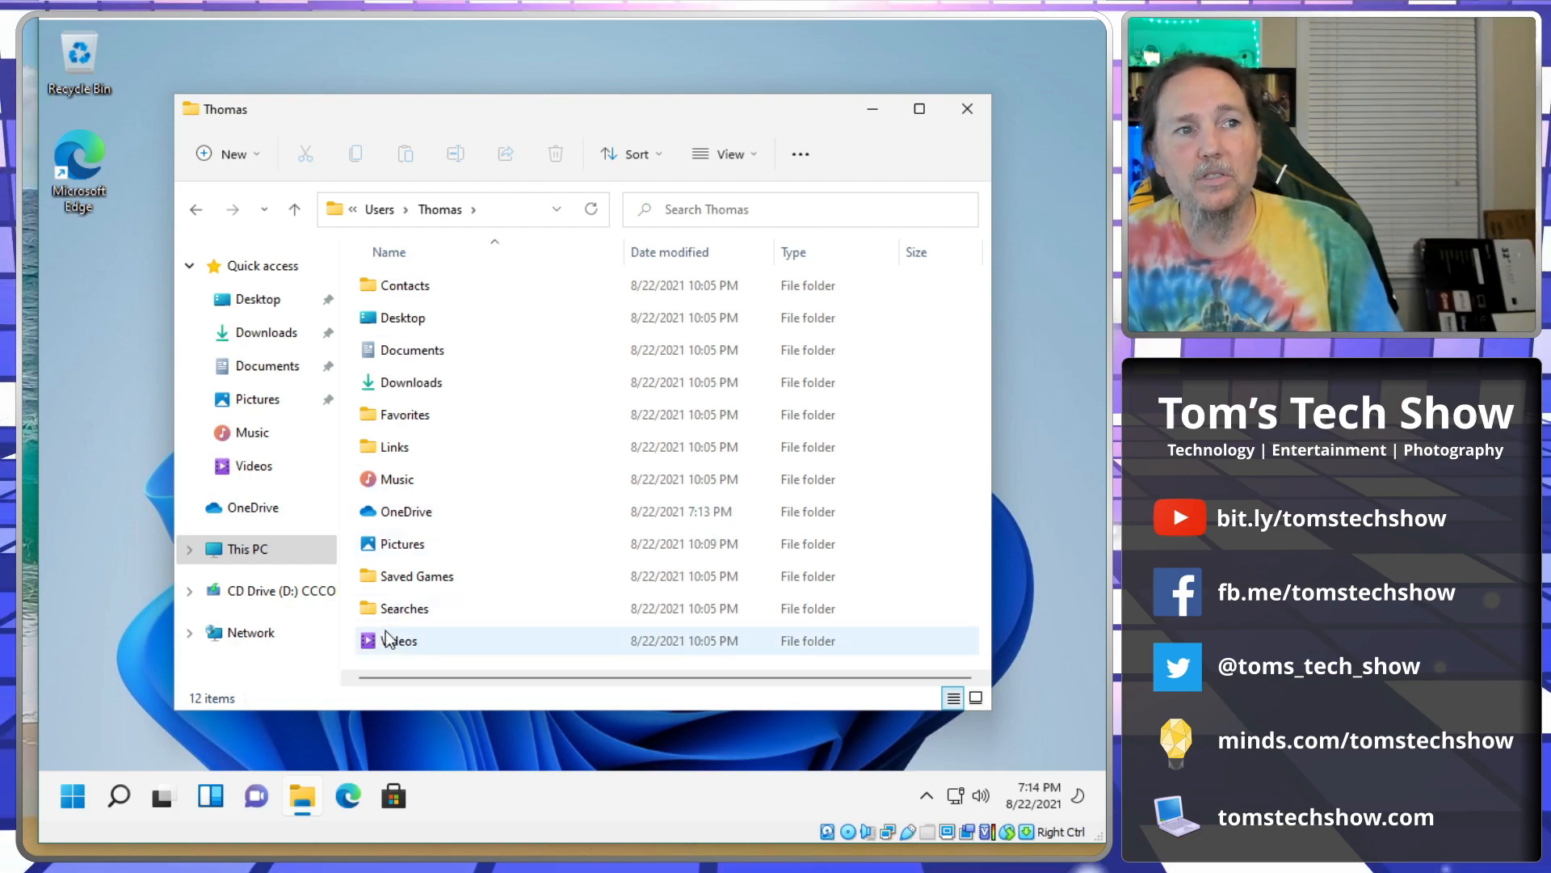
click(968, 110)
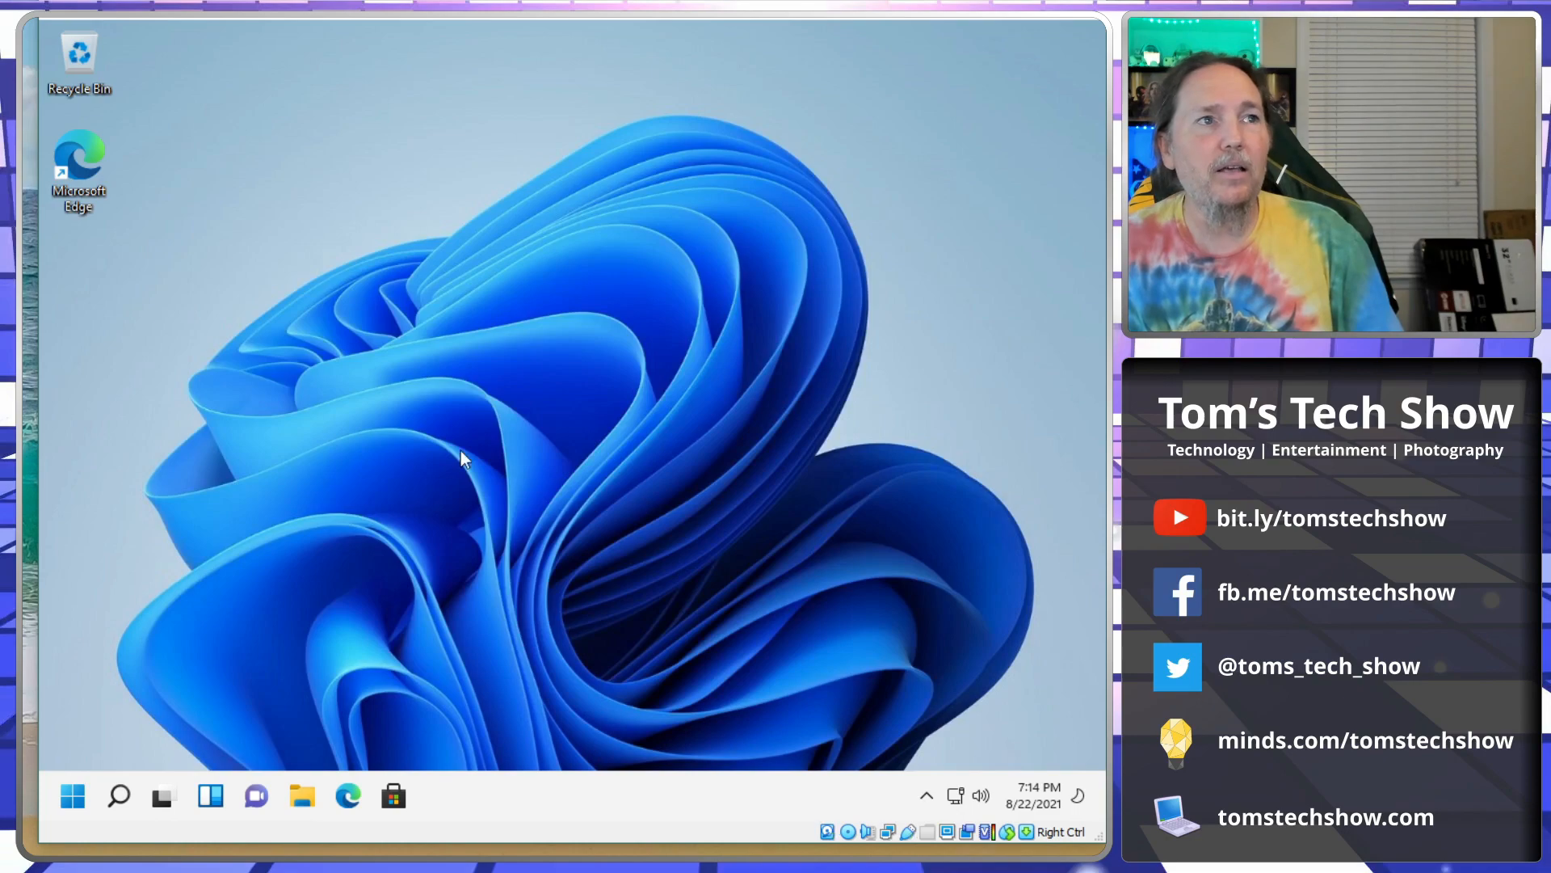